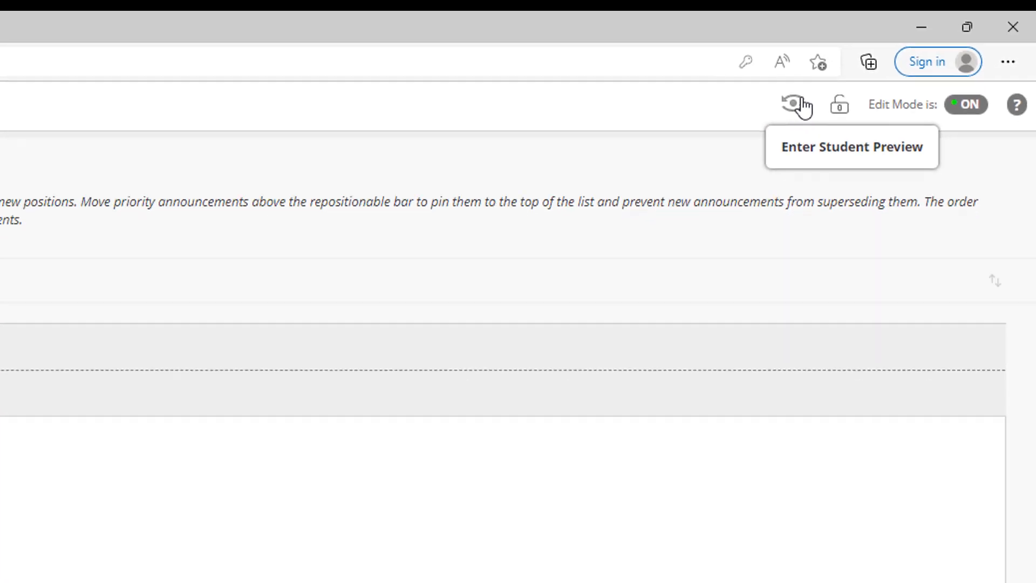
- View the course in Student Preview and exit it, deleting the preview user and all data
click(801, 103)
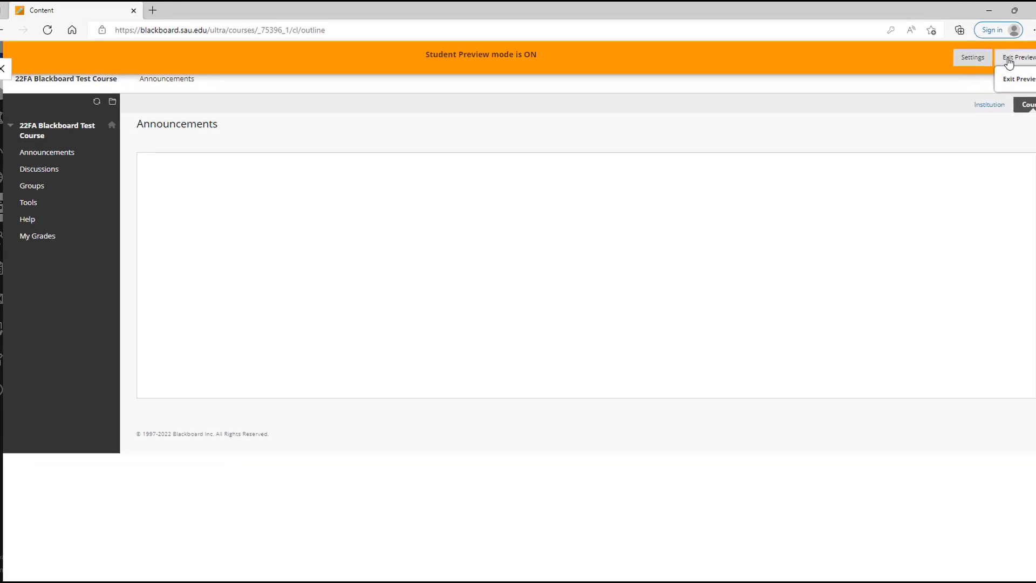
click(1009, 60)
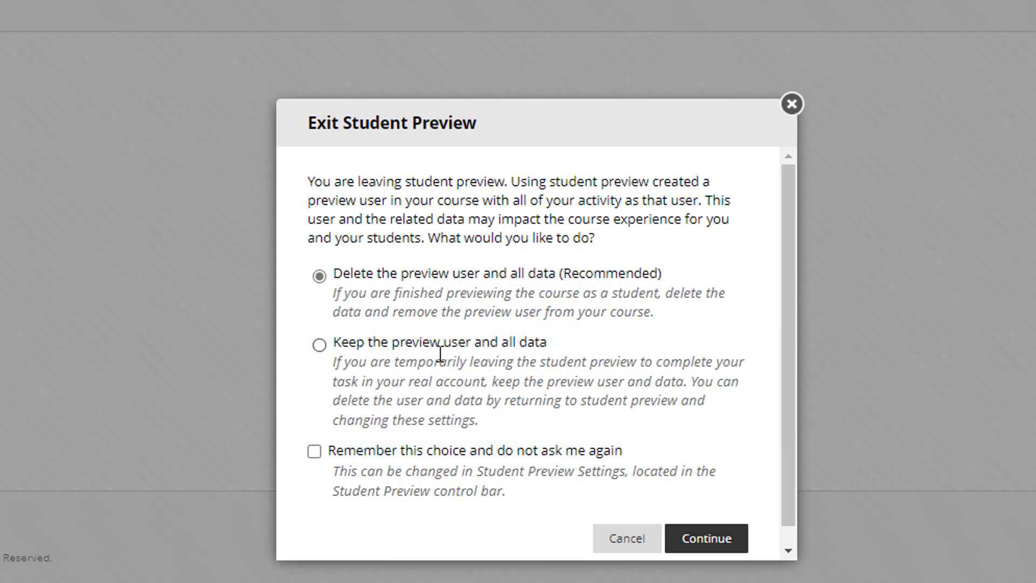
click(713, 539)
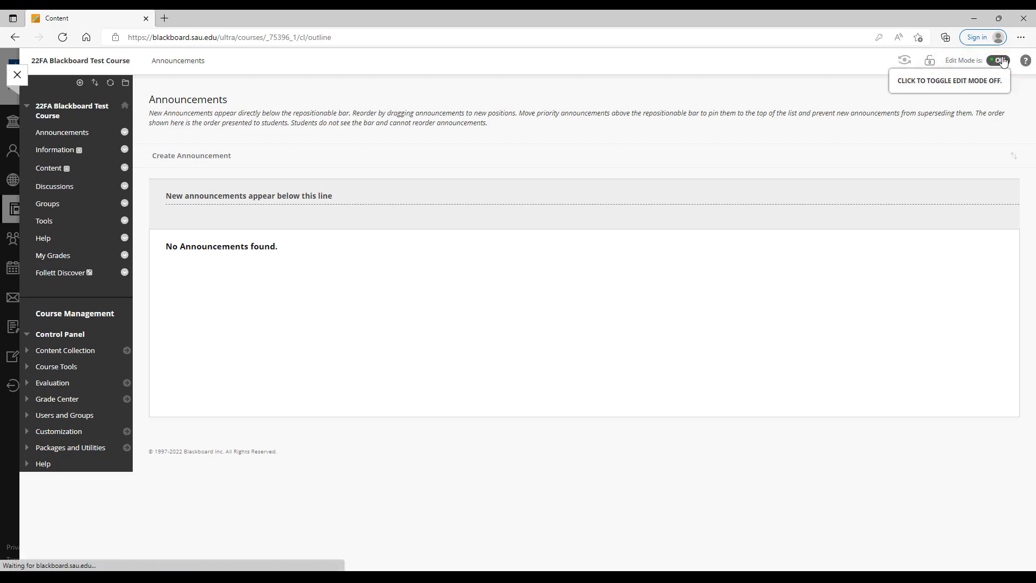
- Turn Edit Mode off to see the student view of Announcements and turn it on again
click(1003, 61)
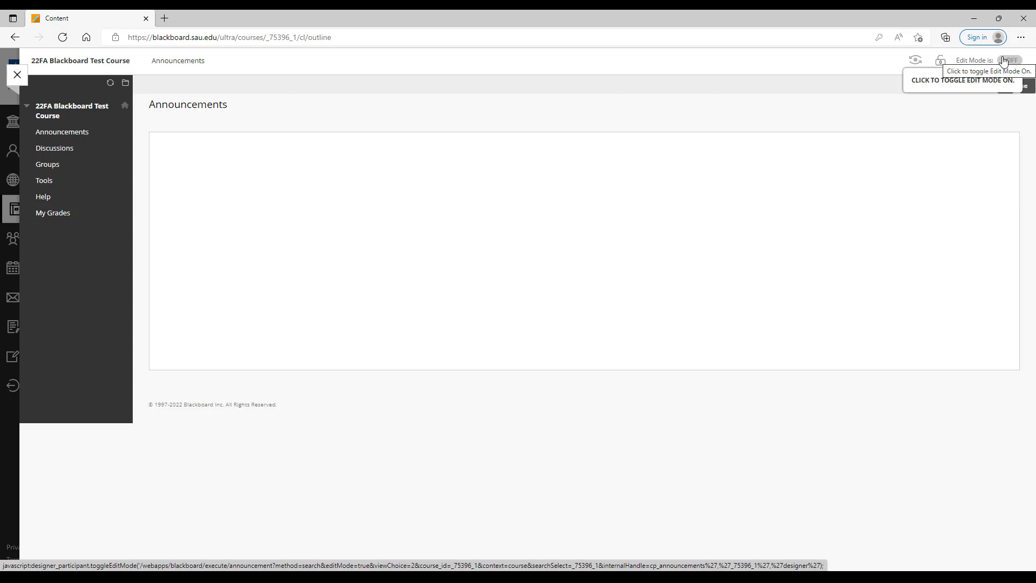
click(1004, 60)
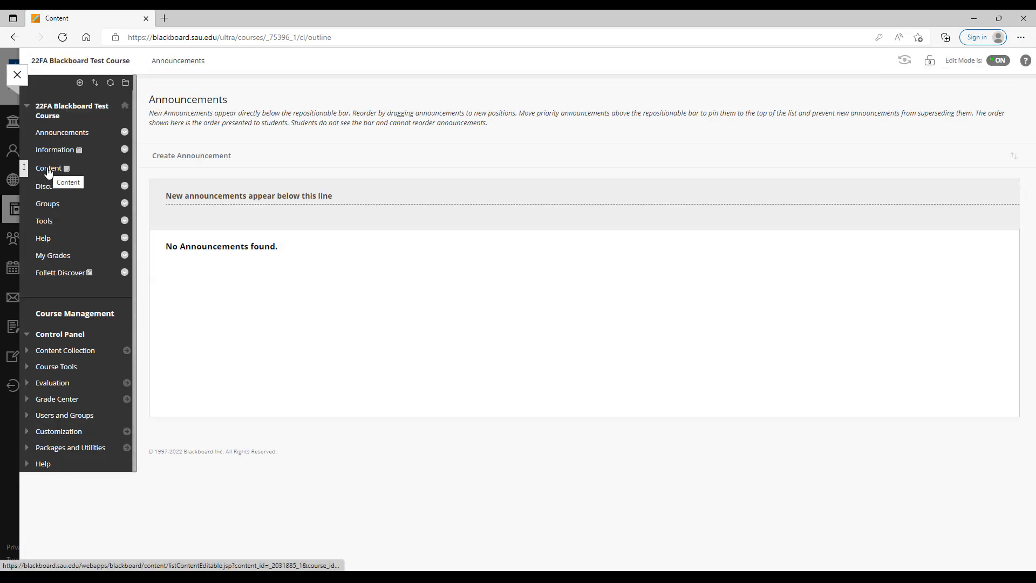
- Open the Content area and bring up the options of the Blackboard Item
click(48, 171)
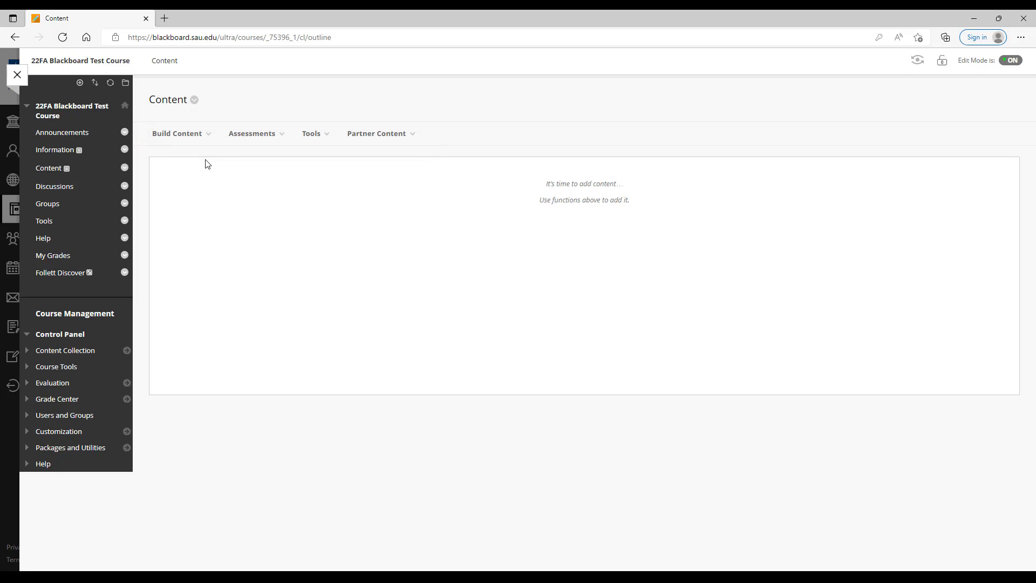
mouse_move(193, 138)
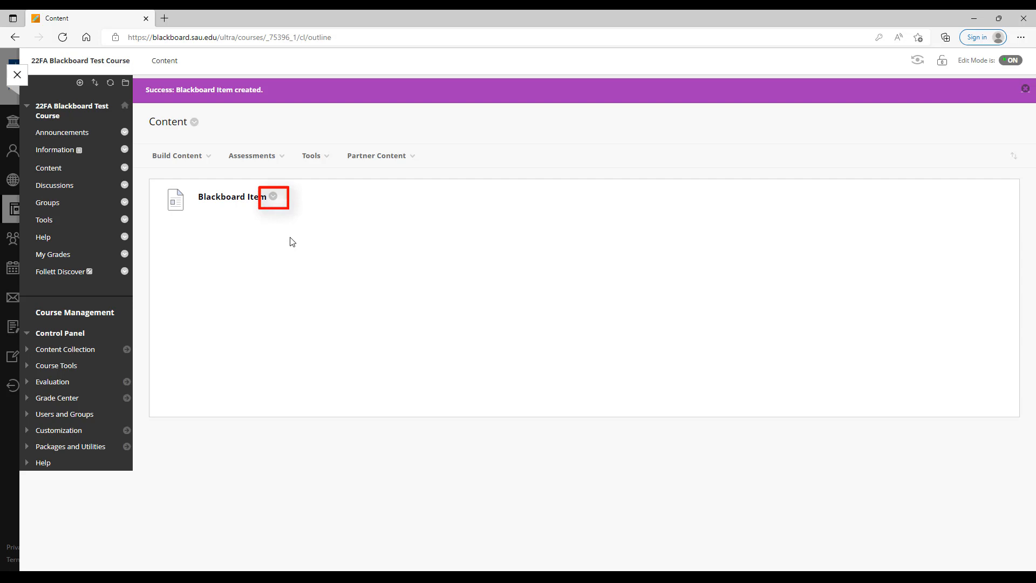
click(273, 199)
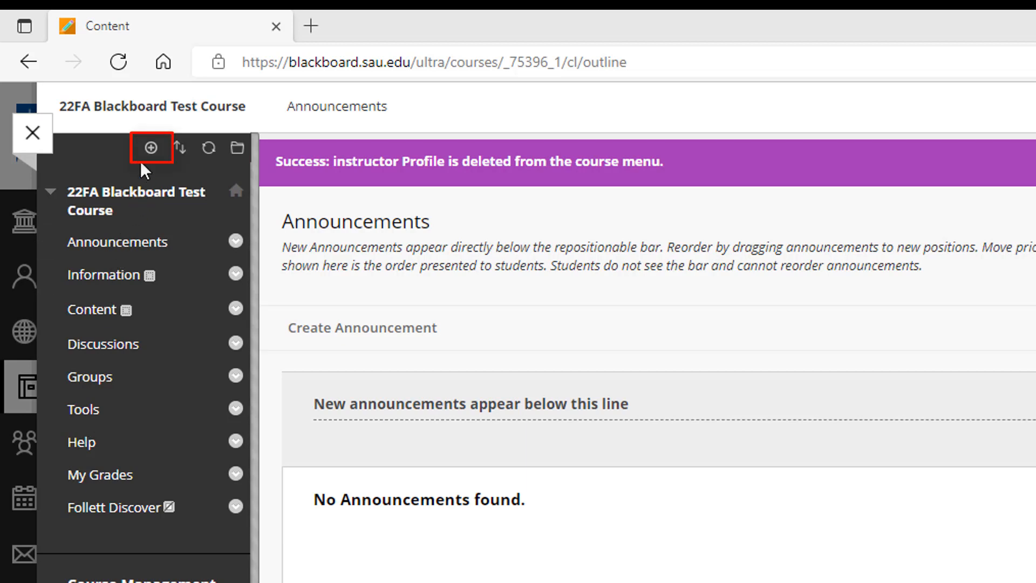
- Add a tool link named Instructor Profile of type Contacts to the course menu, available to users
click(152, 147)
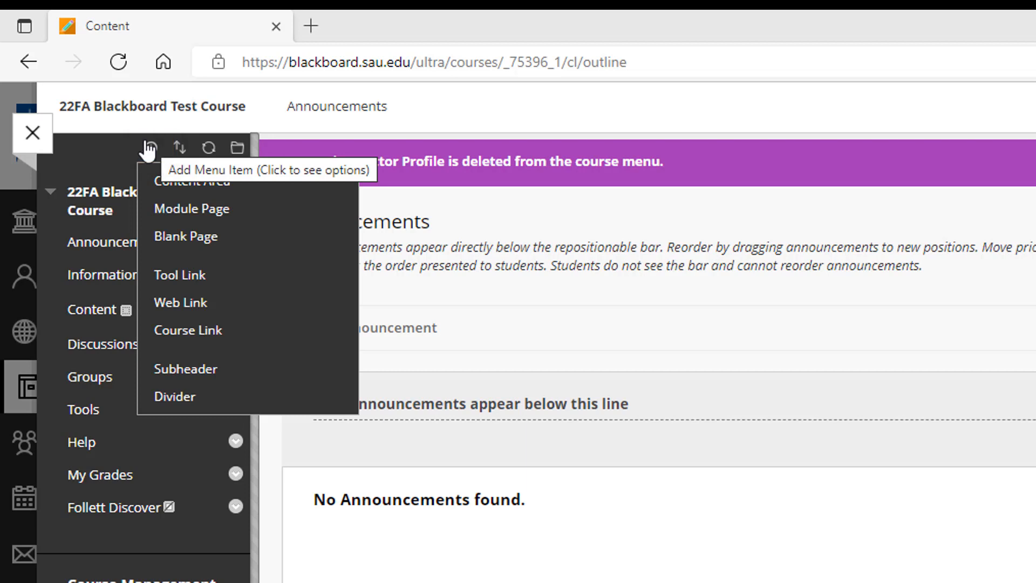
click(150, 149)
click(150, 149)
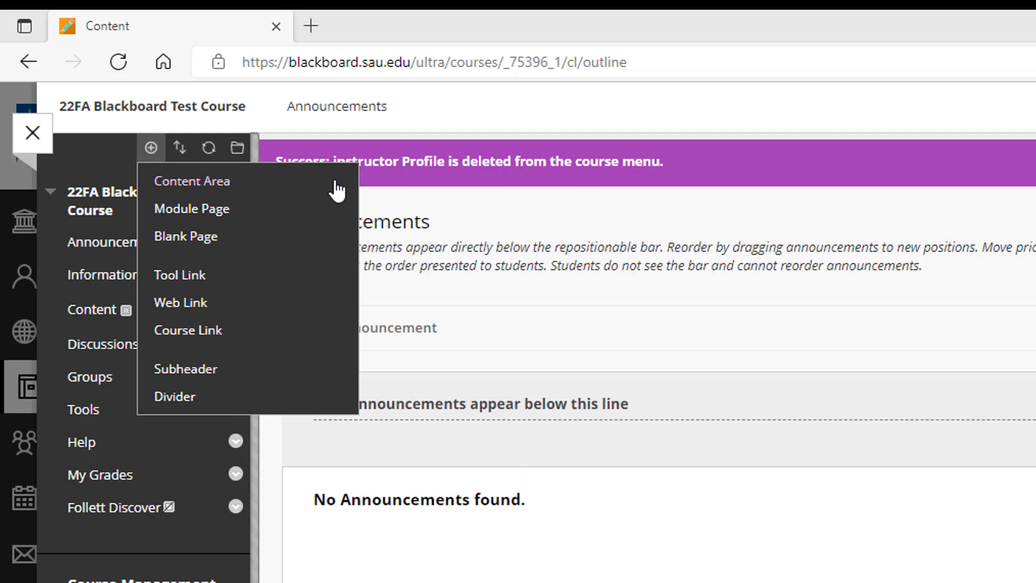
click(254, 276)
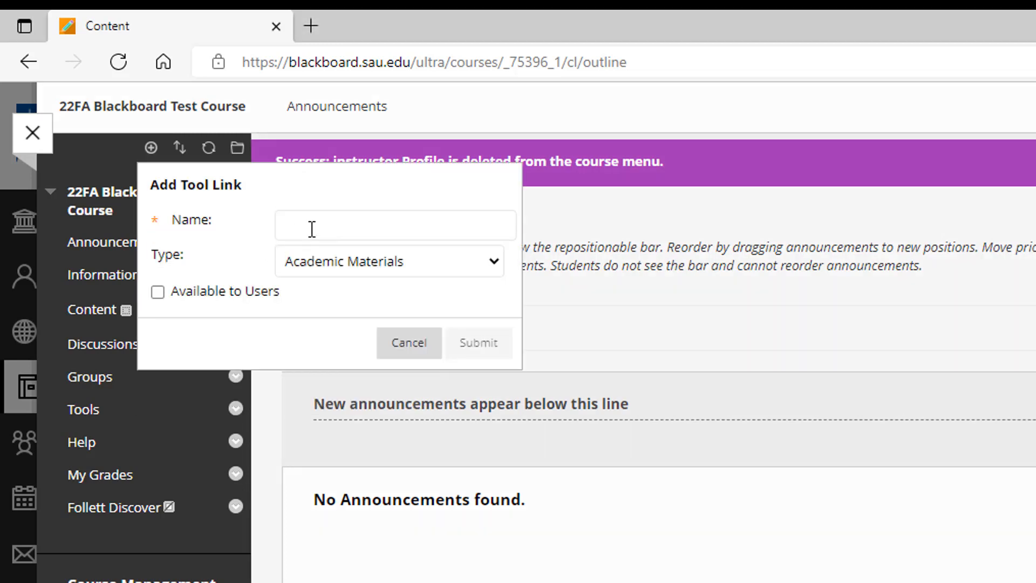
text(Instr)
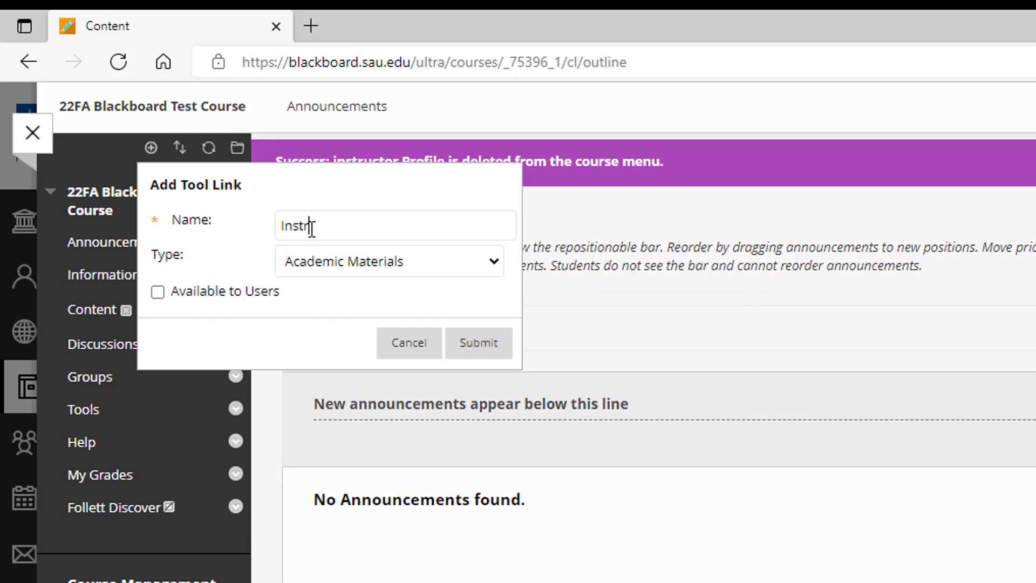
text(uctor Profile)
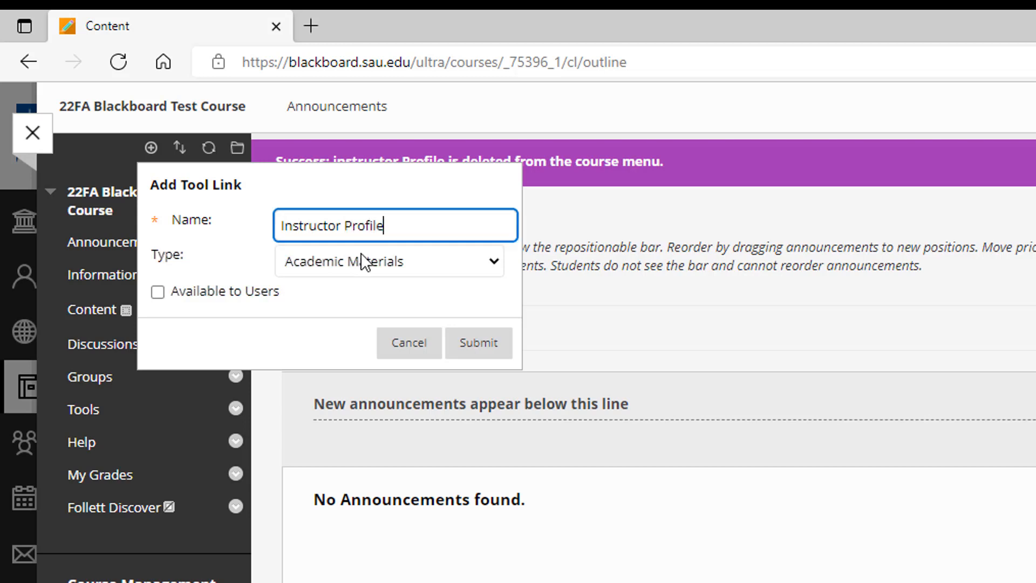
click(379, 263)
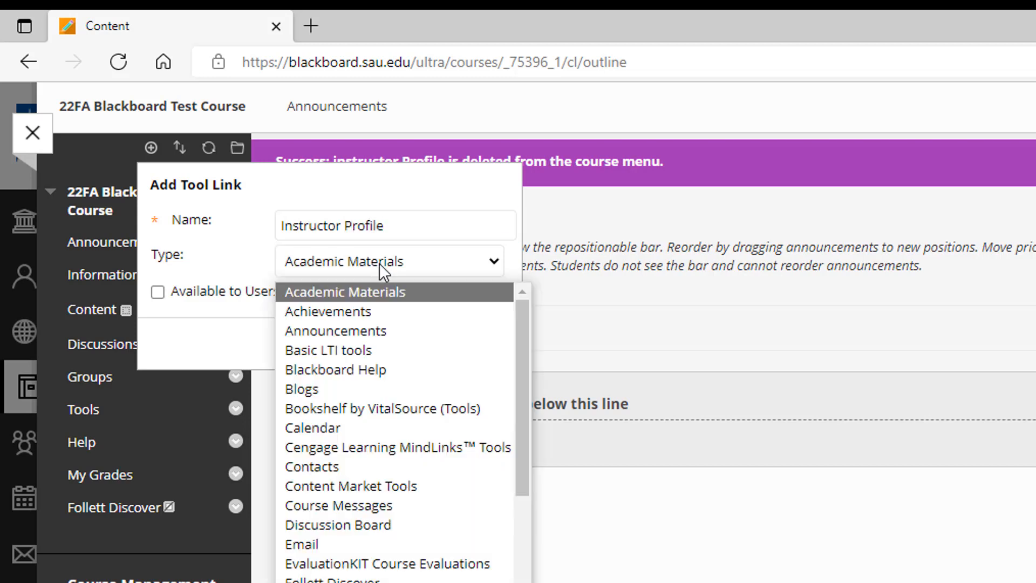
click(355, 467)
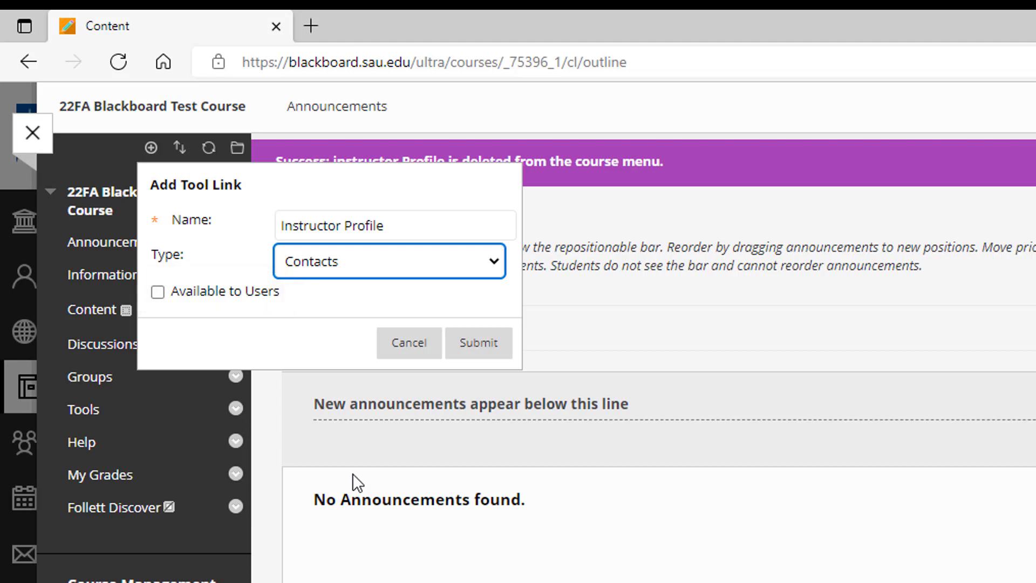
click(158, 292)
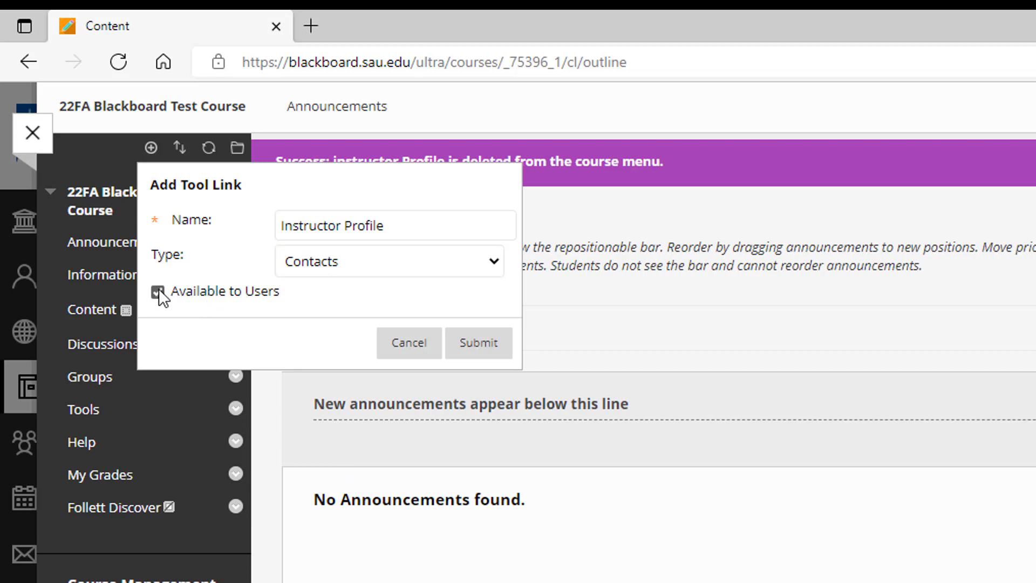
click(497, 345)
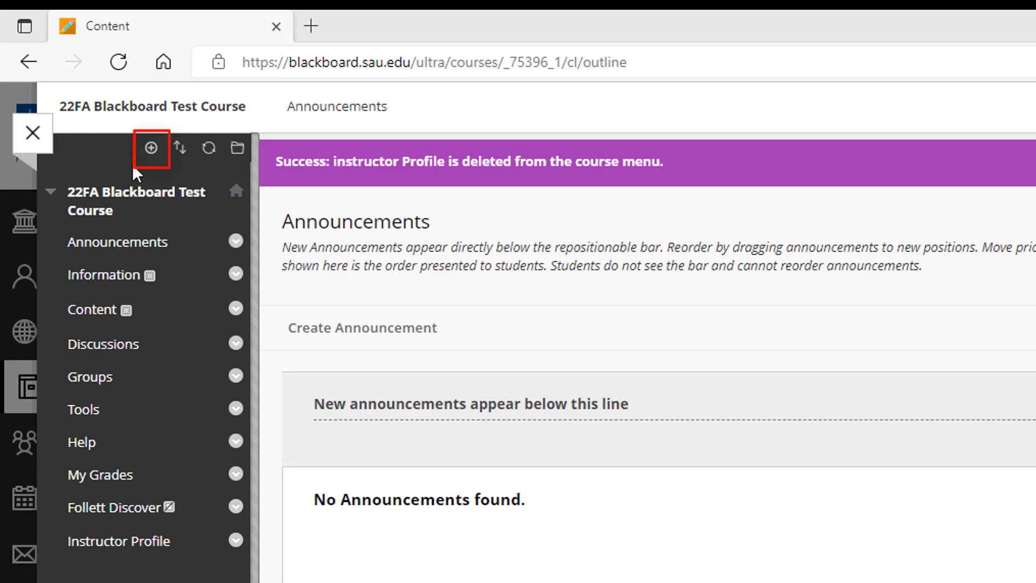
click(151, 148)
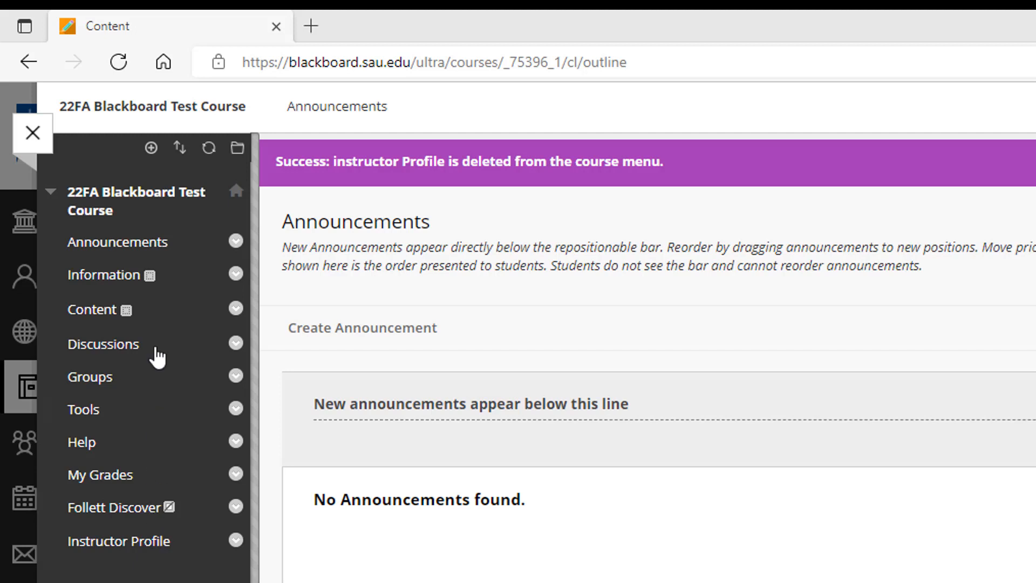
click(151, 148)
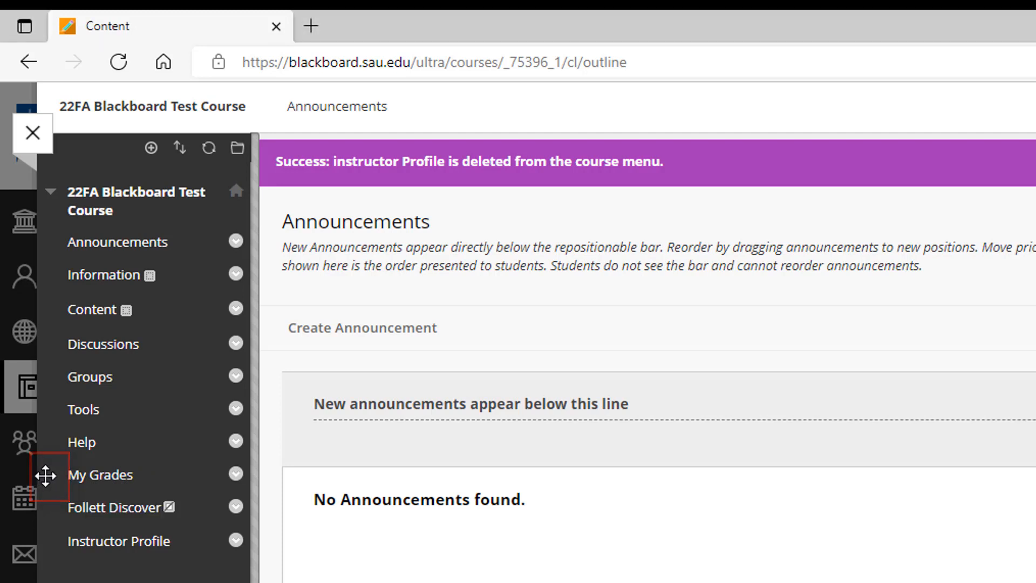
- Reorder the course menu so My Grades sits above Help and Instructor Profile directly below Announcements
mouse_move(45, 475)
mouse_down()
mouse_move(49, 370)
mouse_move(51, 470)
mouse_up()
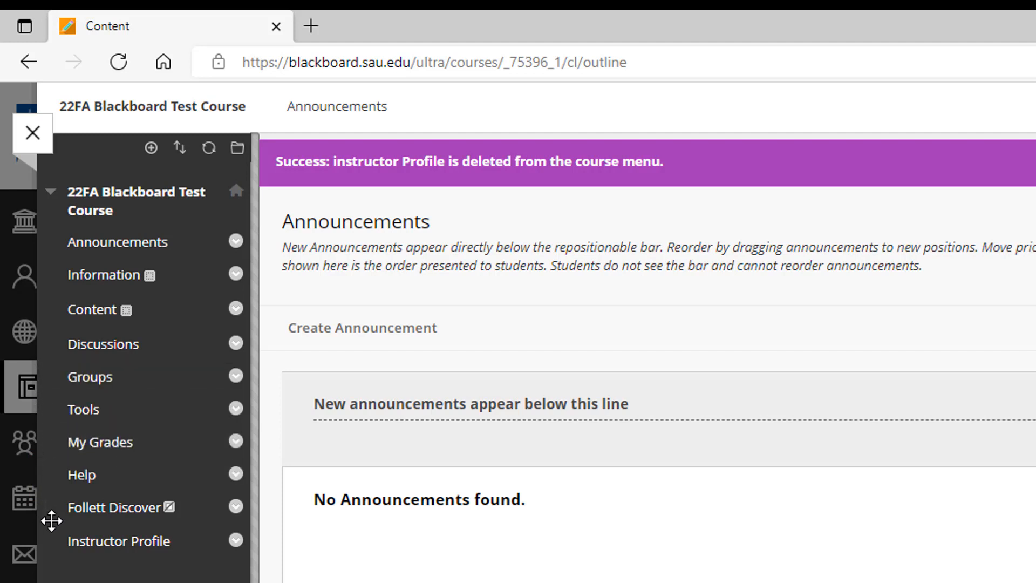
drag(52, 544, 40, 271)
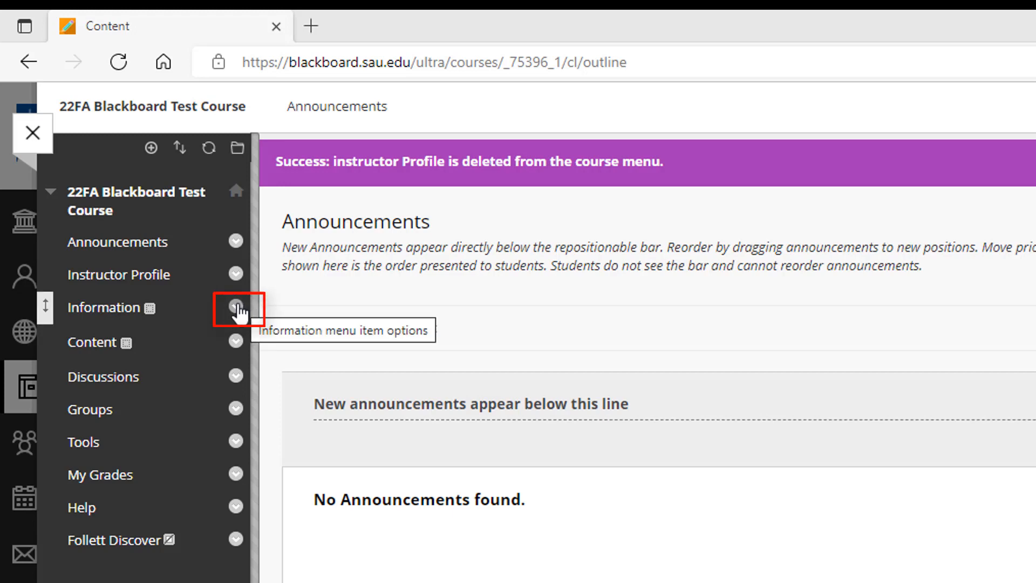
- Hide the Information link in the course menu and show it again
click(237, 309)
click(279, 411)
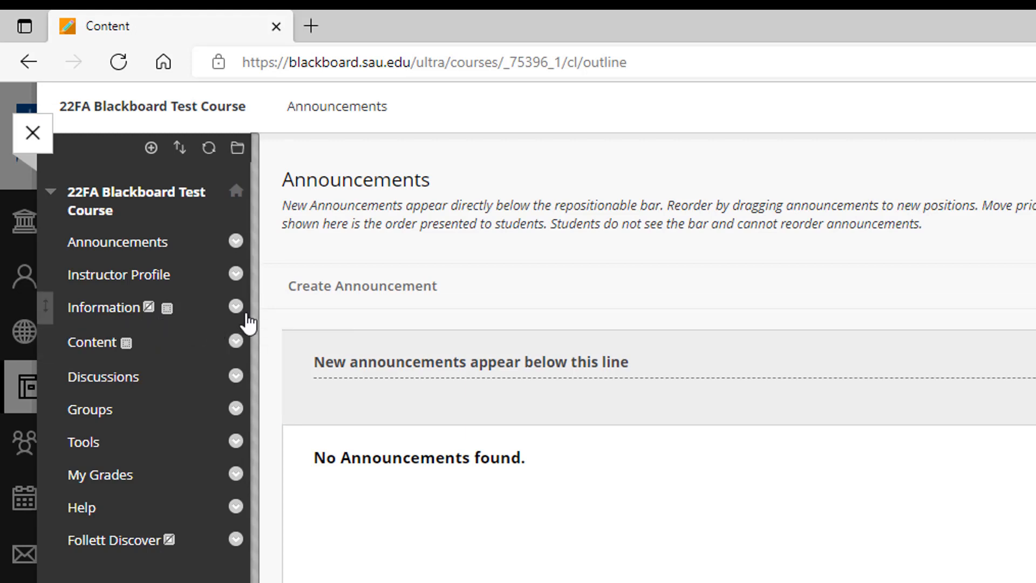
click(236, 308)
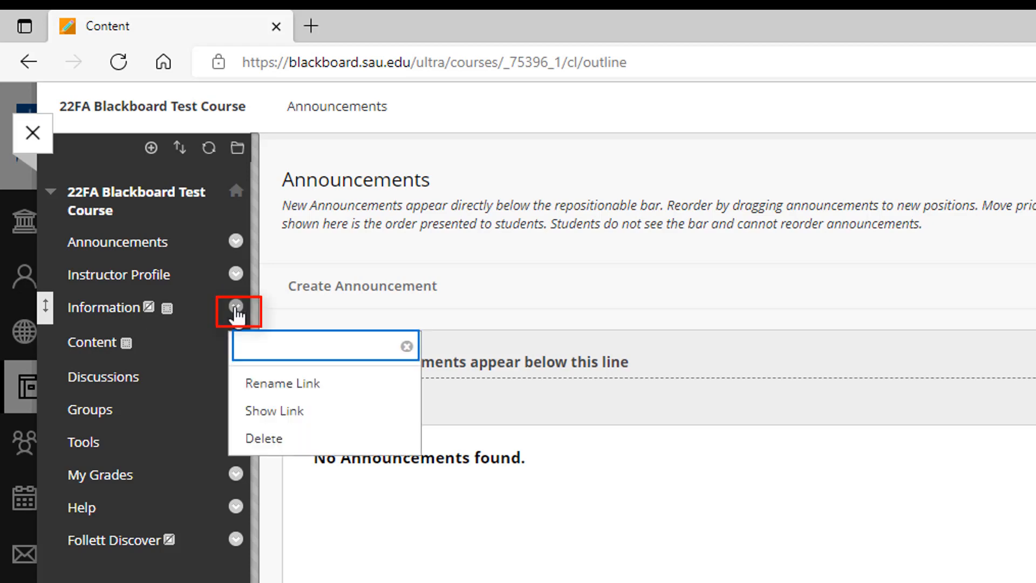
click(274, 413)
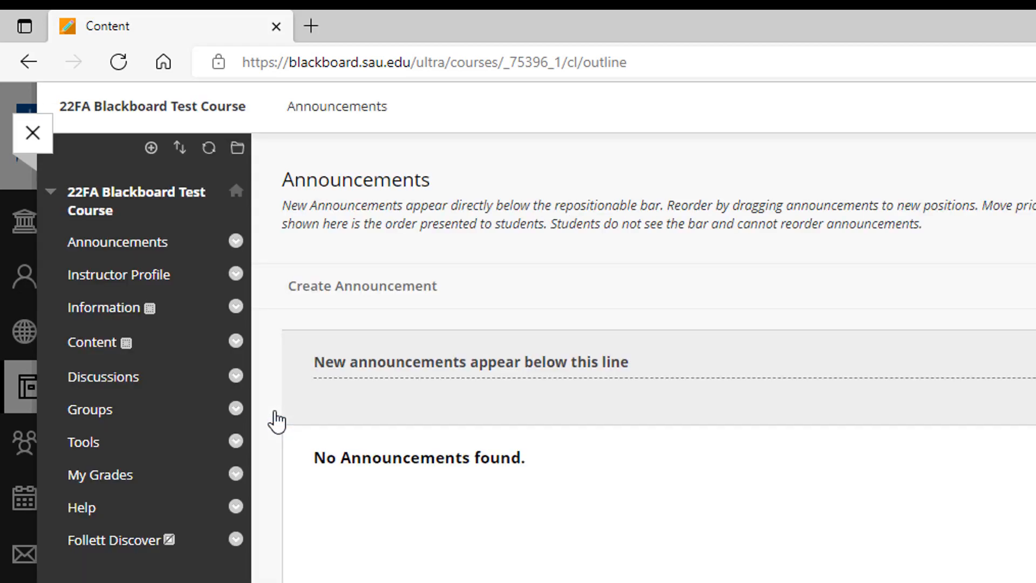
- Rename the Information link in the course menu to Syllabus
click(236, 308)
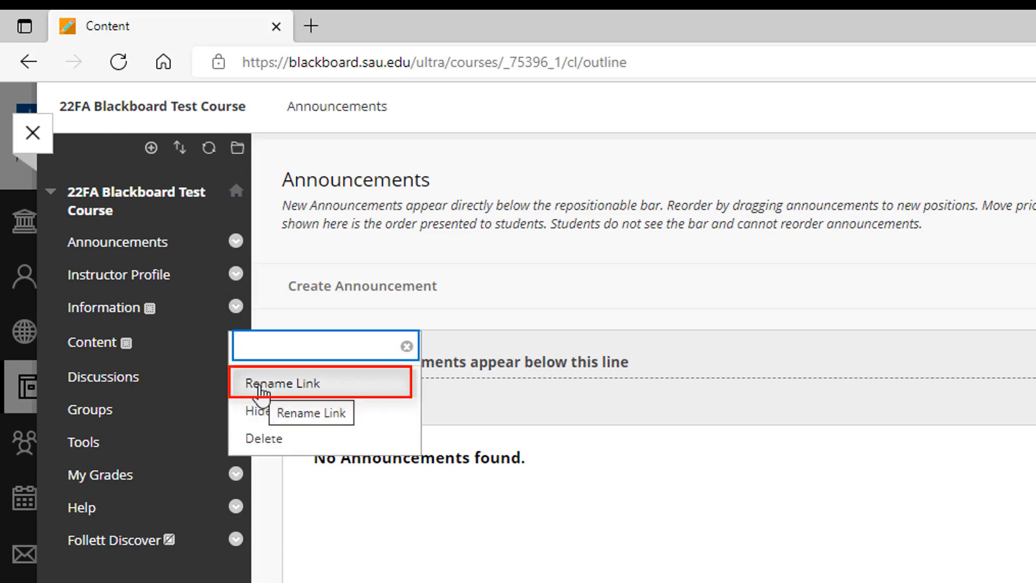
click(261, 387)
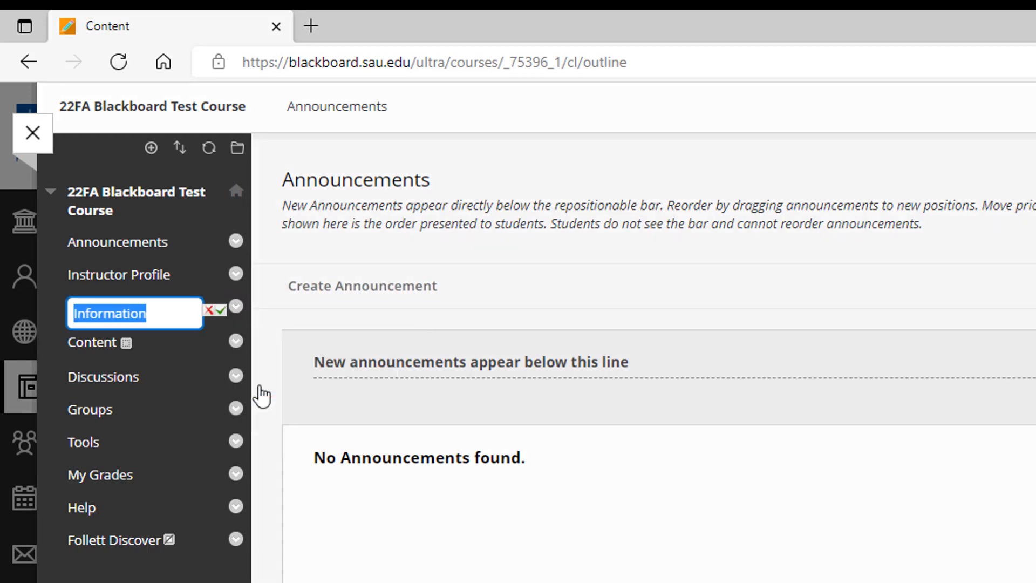
text(Syllabus)
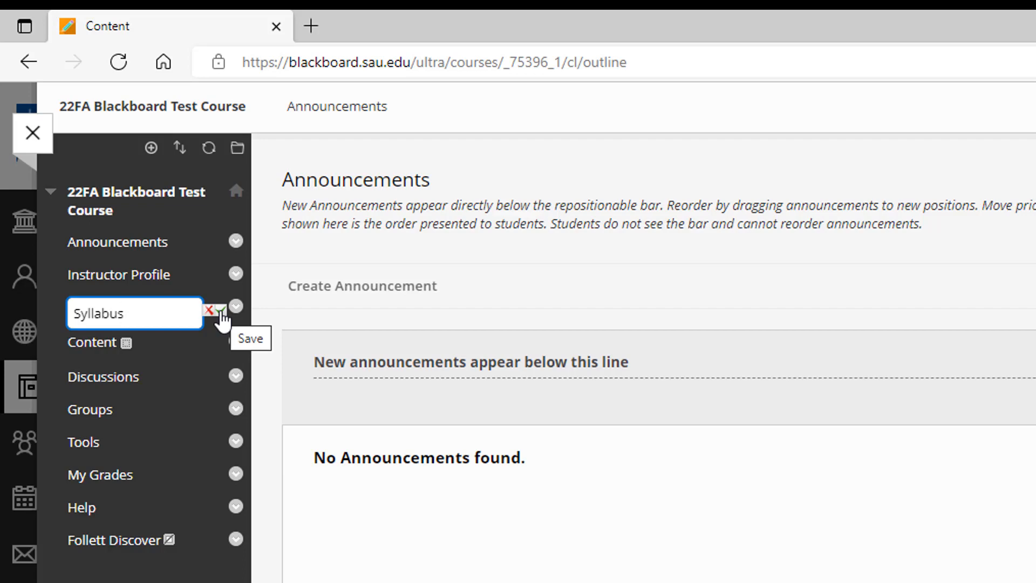
click(221, 312)
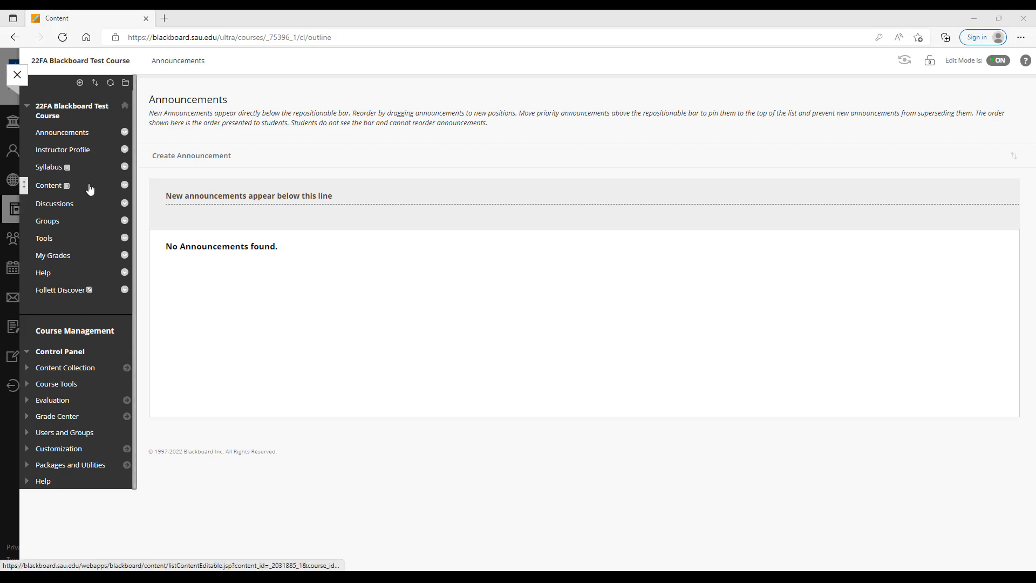
- Rename the Content link in the course menu to Coursework
click(125, 187)
click(138, 225)
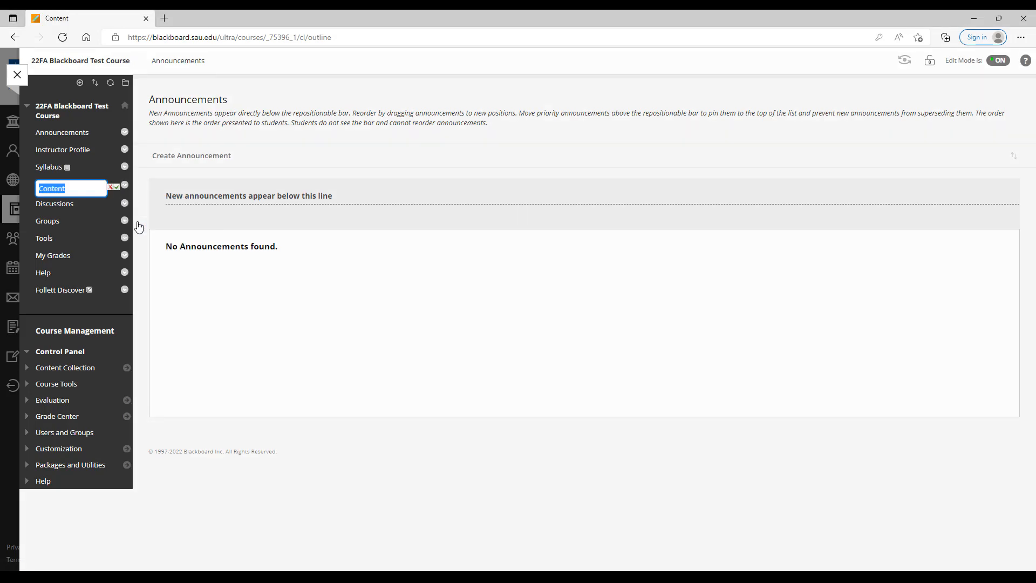
text(Coursework)
click(117, 188)
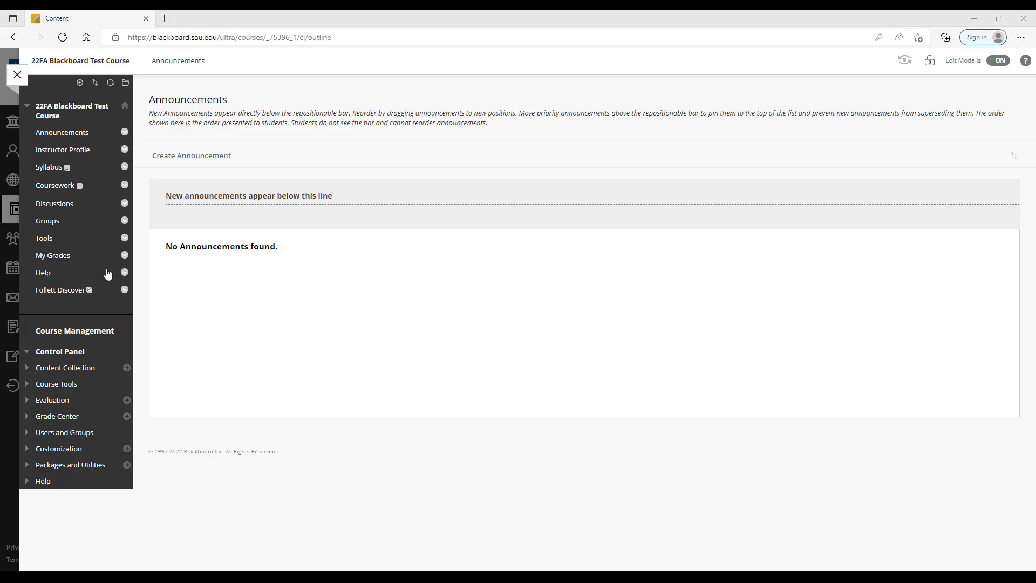
- Open the Learning Module in Coursework, view its first two pages with Edit Mode off, and turn Edit Mode back on
click(75, 186)
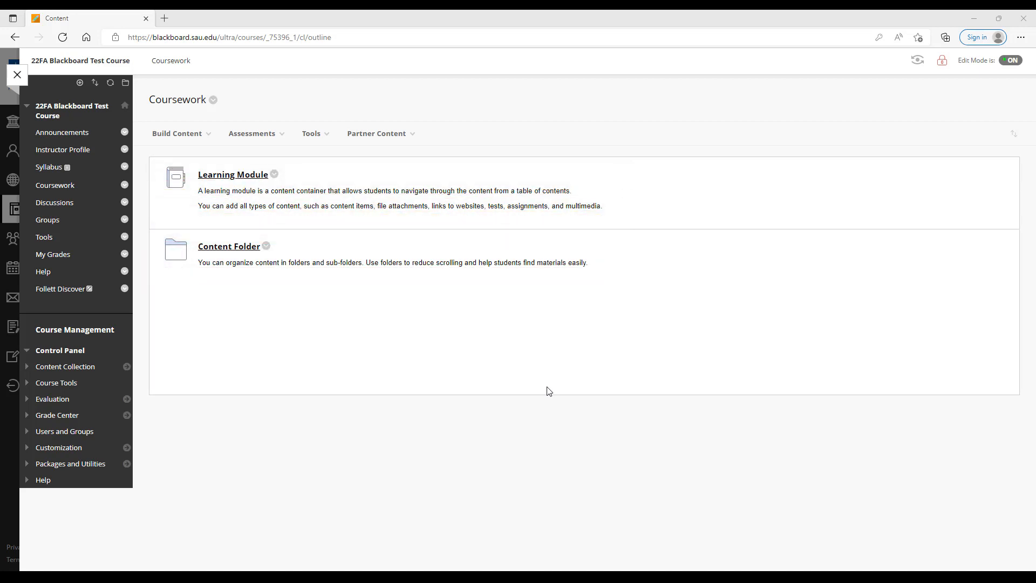
click(244, 175)
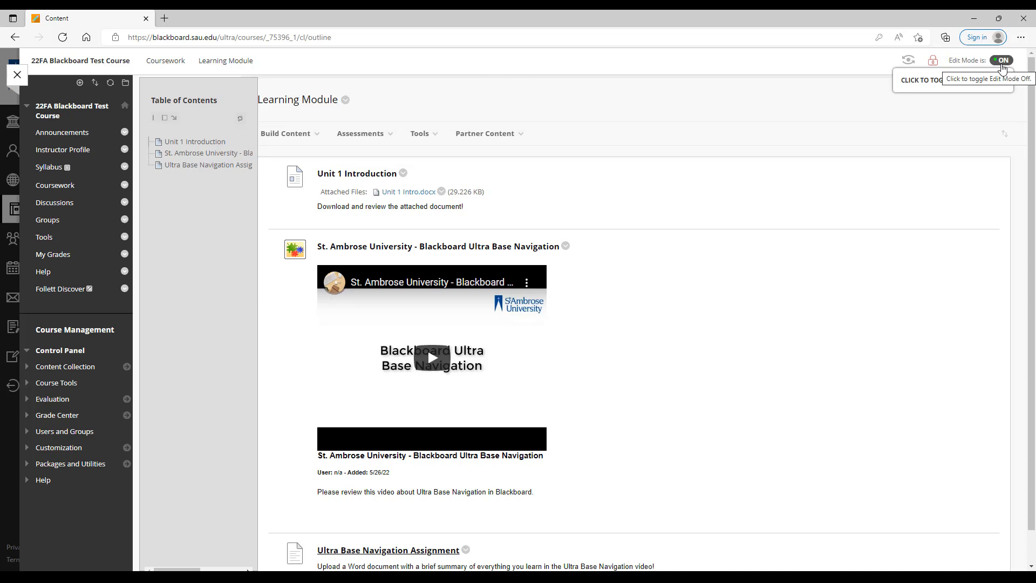
click(1003, 62)
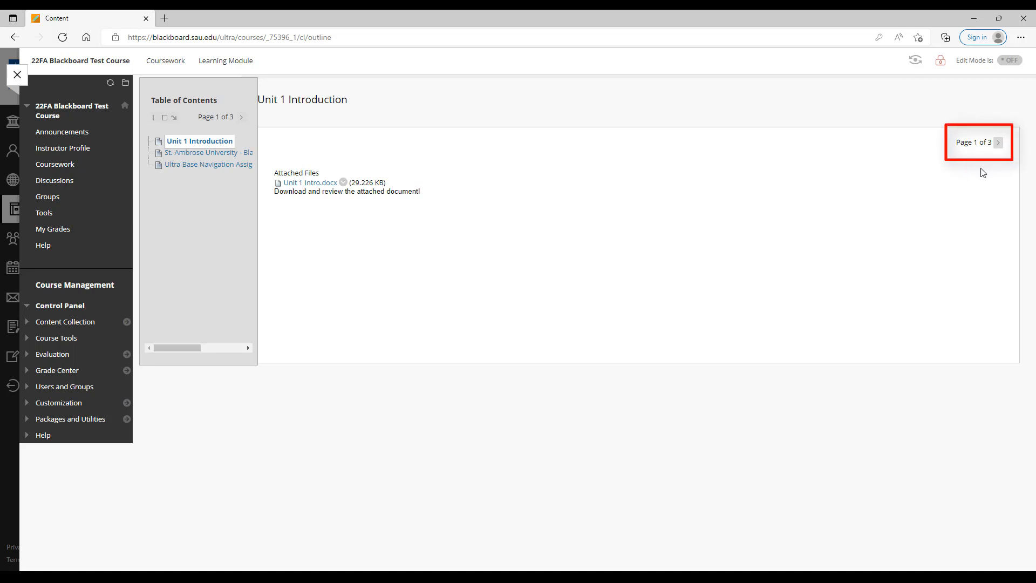
click(999, 143)
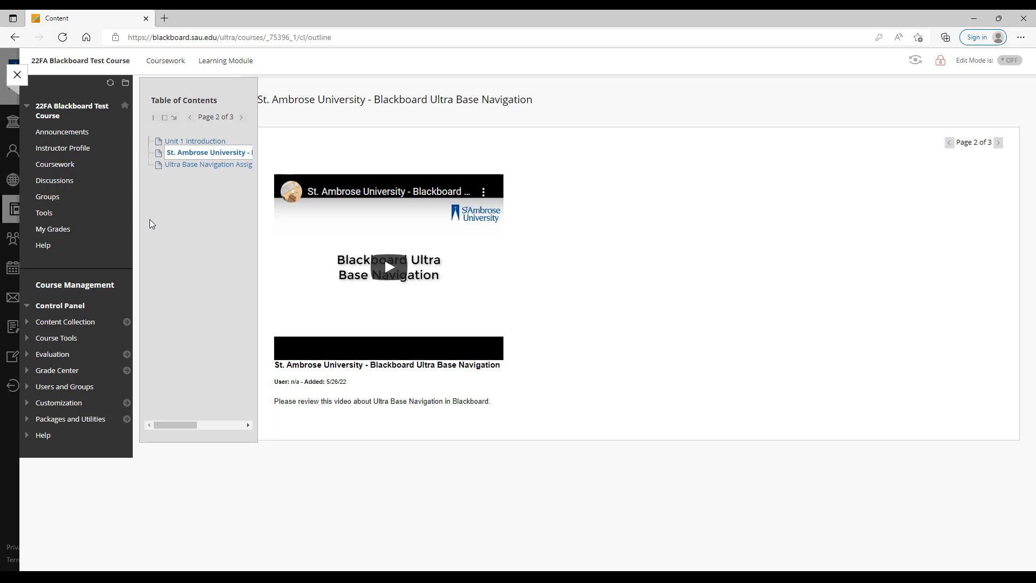
click(1009, 61)
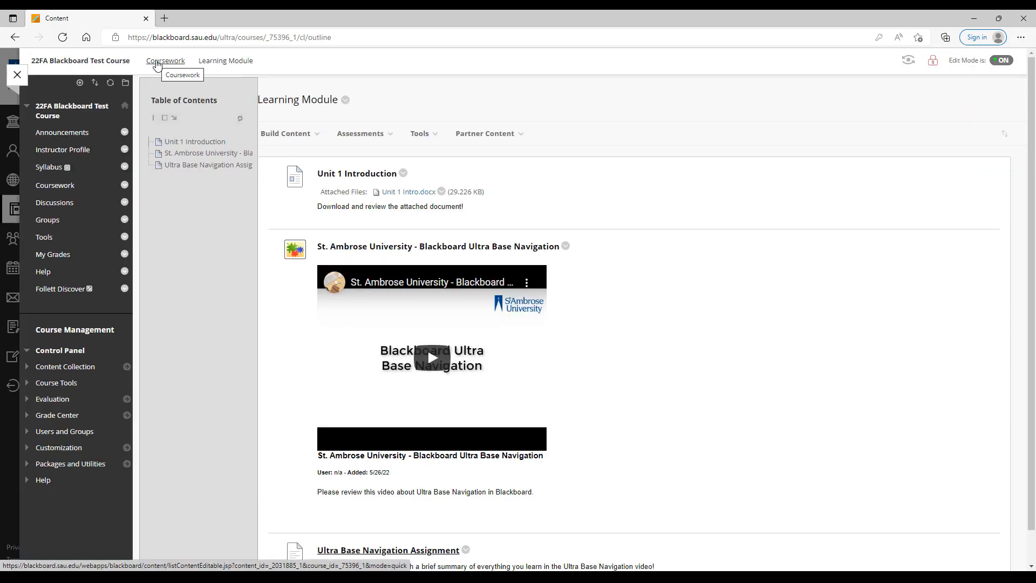
- Return to Coursework, open the Content Folder, and turn Edit Mode off to see the student view
click(157, 62)
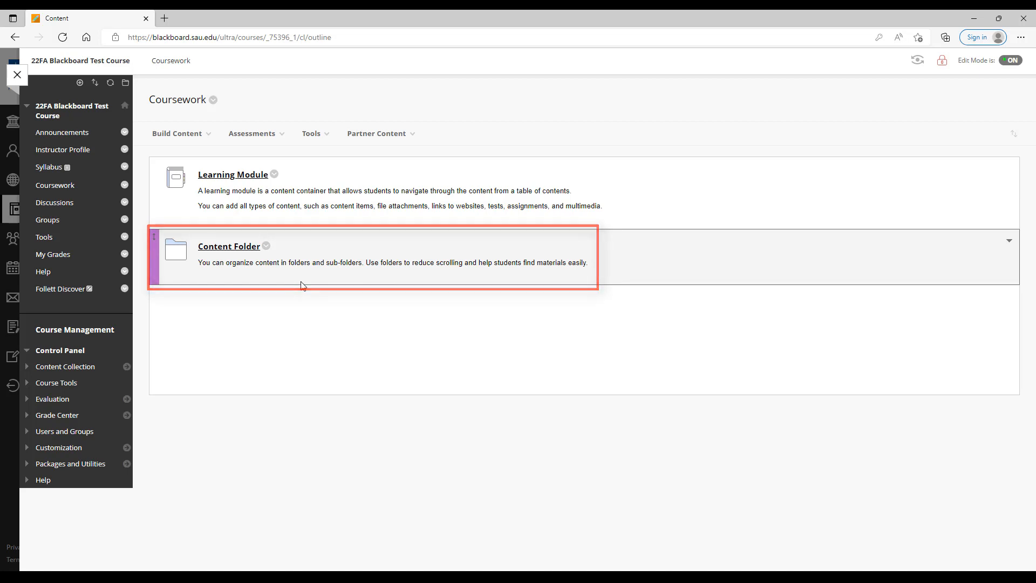
click(244, 248)
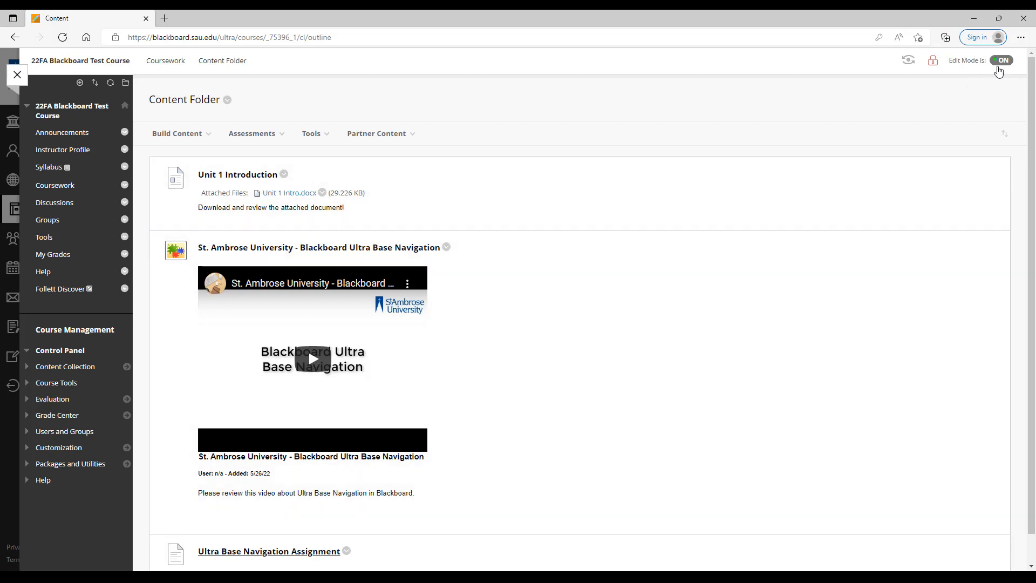
click(1002, 60)
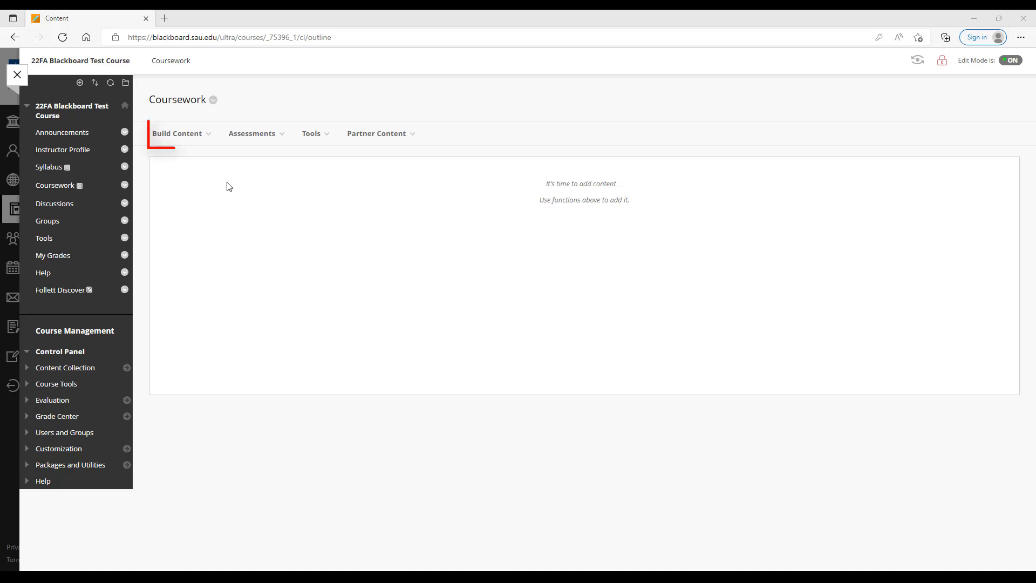
- Start a new Learning Module in Coursework named "Module 1/Unit 1/Week 1" with the text "Module description"
click(185, 139)
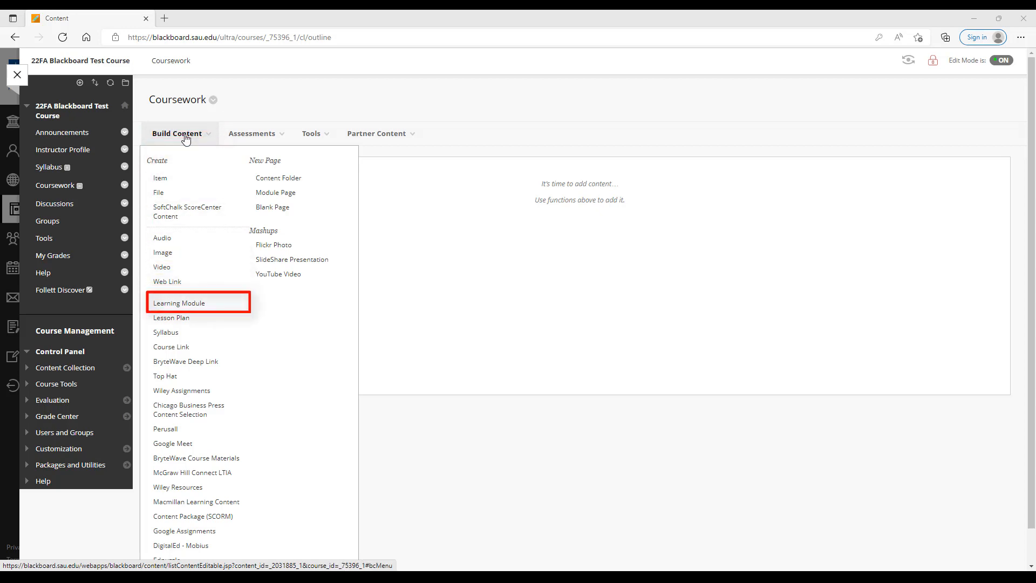
click(217, 310)
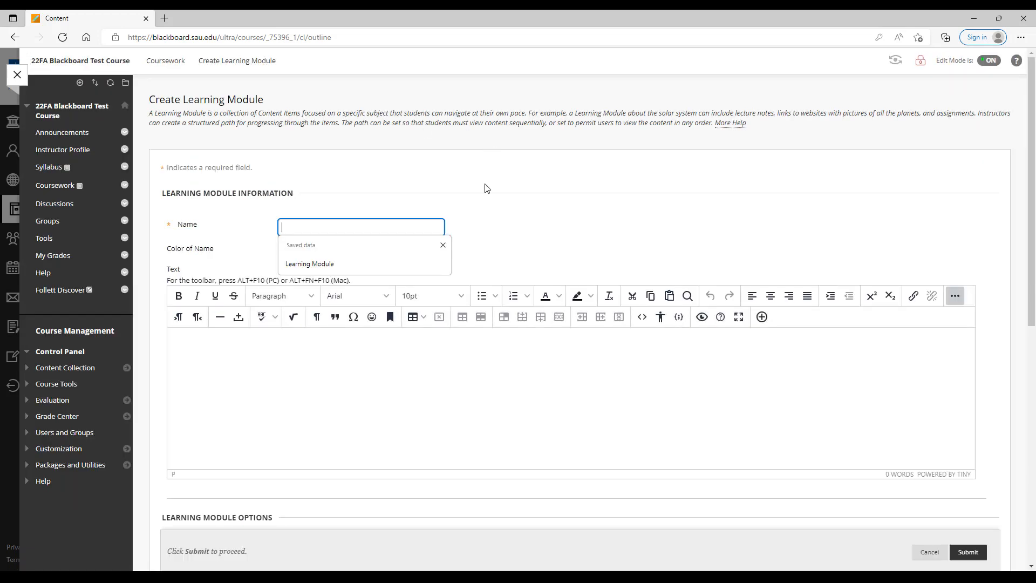
text(Mod)
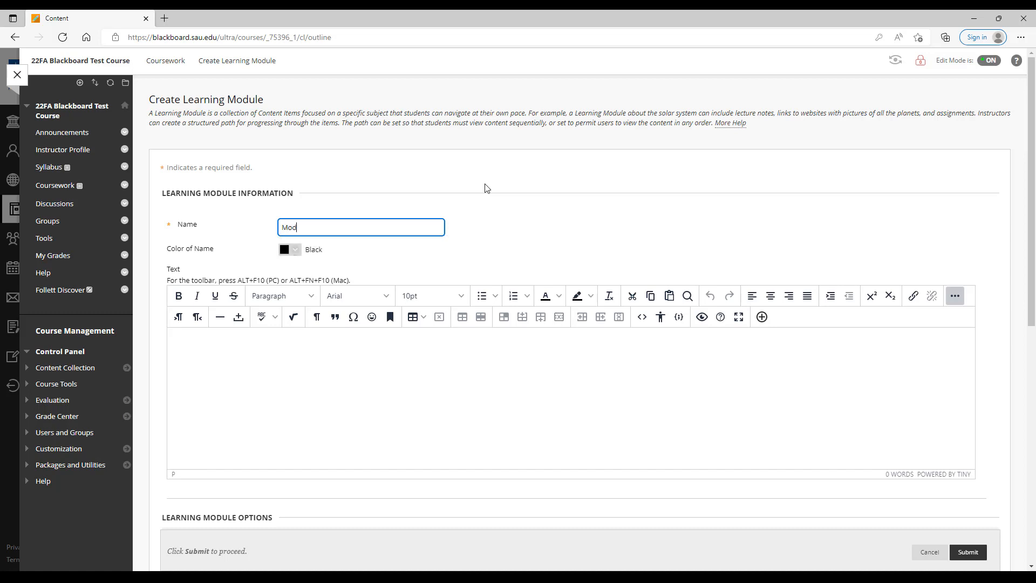
text(ule 1/Unit 1/Week 1)
click(221, 338)
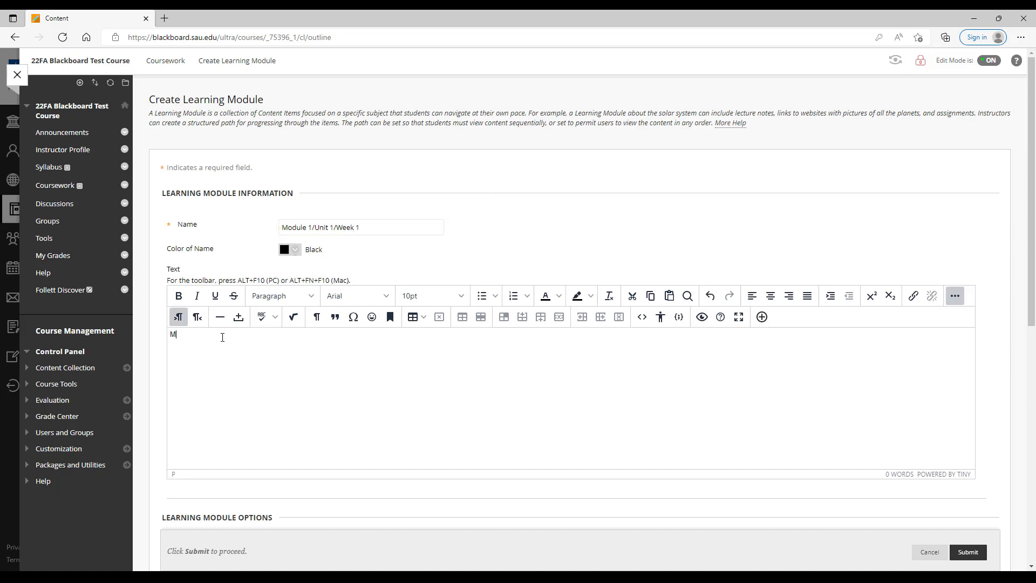
text(Module description)
- Try the module's viewing options, leaving sequential viewing at No, user viewing permission at Yes, and view tracking at No
scroll(231, 364, down, 7)
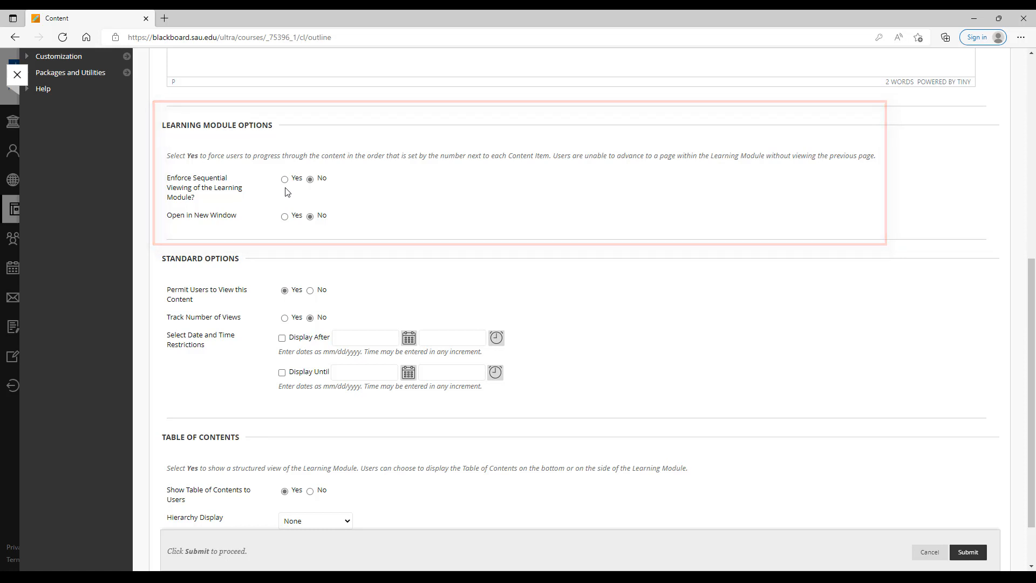
click(310, 179)
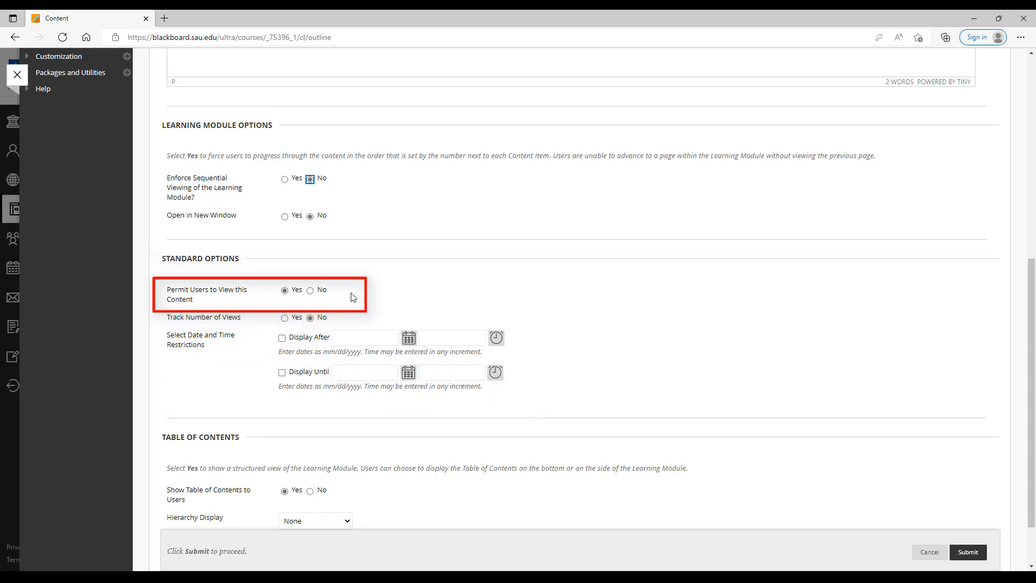
click(309, 291)
click(284, 290)
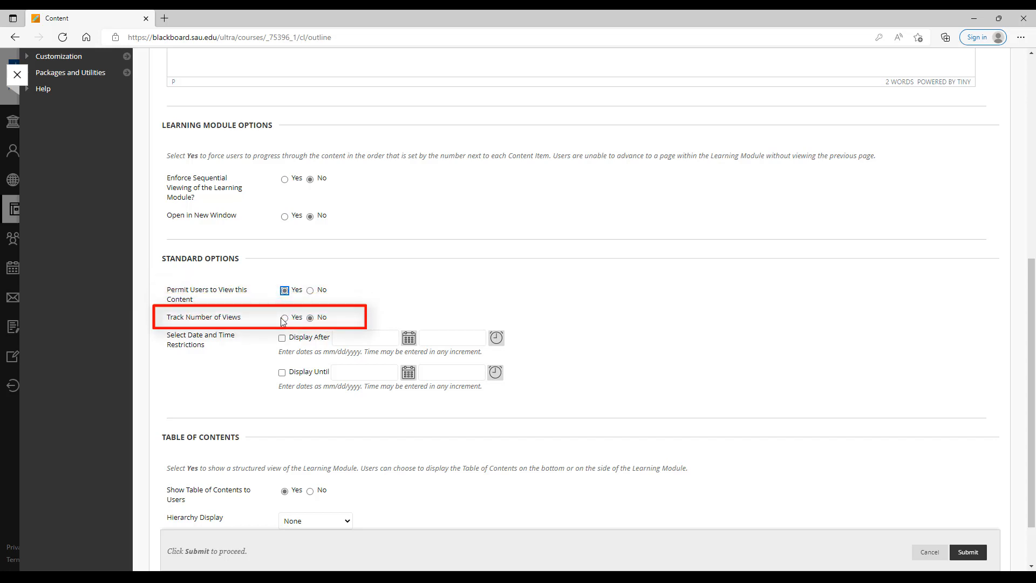
double_click(292, 318)
click(285, 319)
click(311, 318)
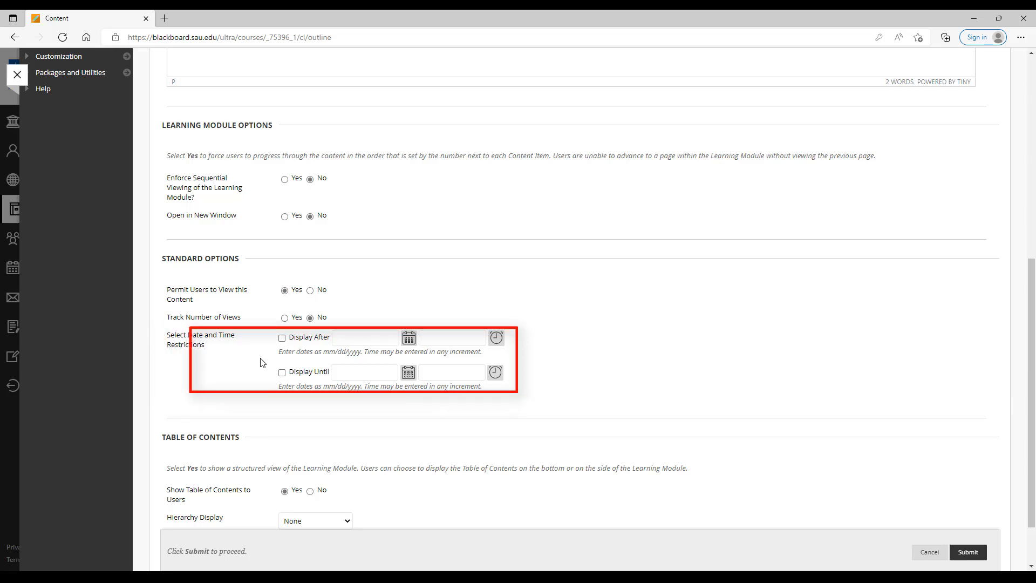
- Enable the module's Display After and Display Until date restrictions and clear both again
click(282, 339)
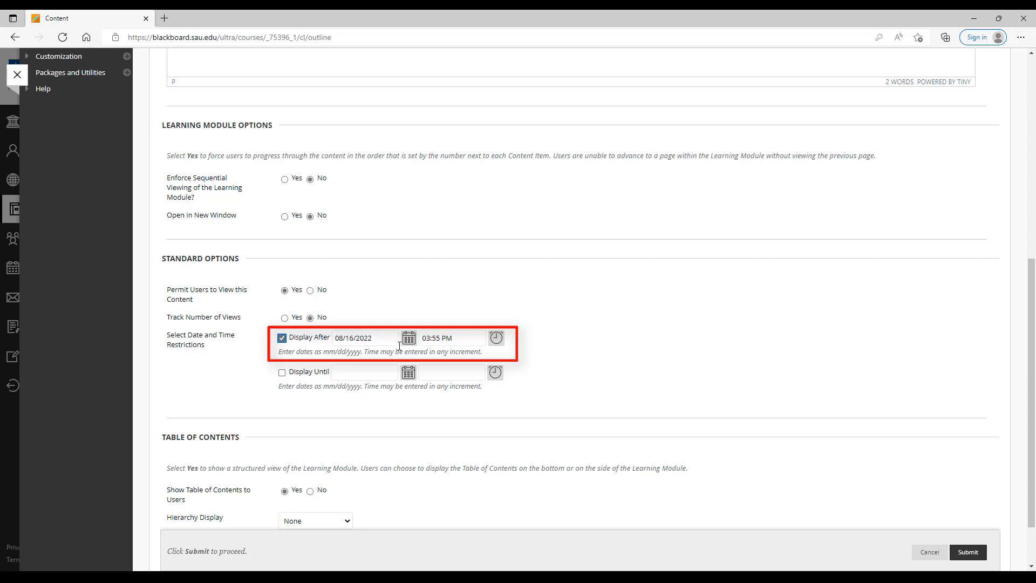
click(283, 373)
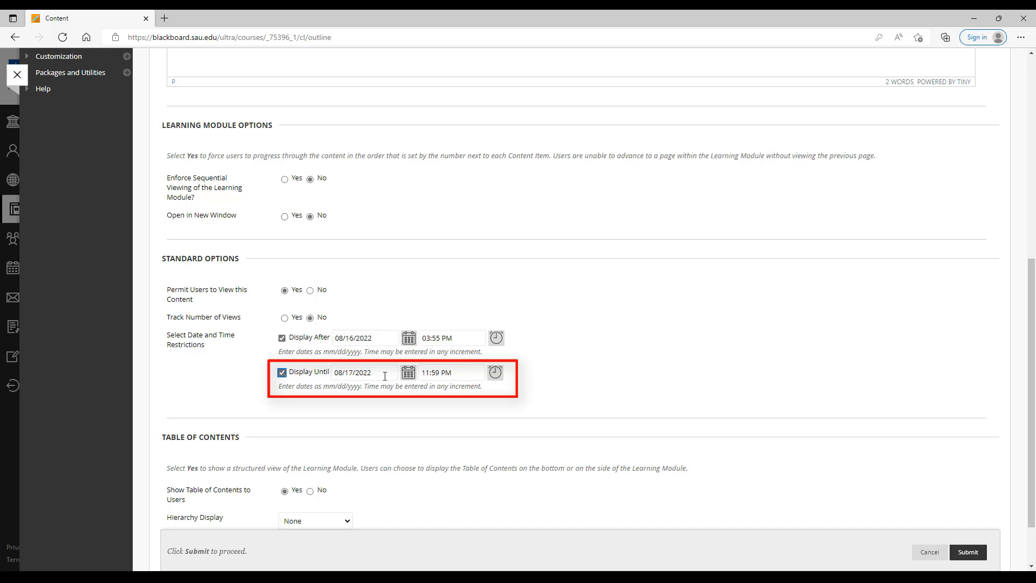
click(282, 372)
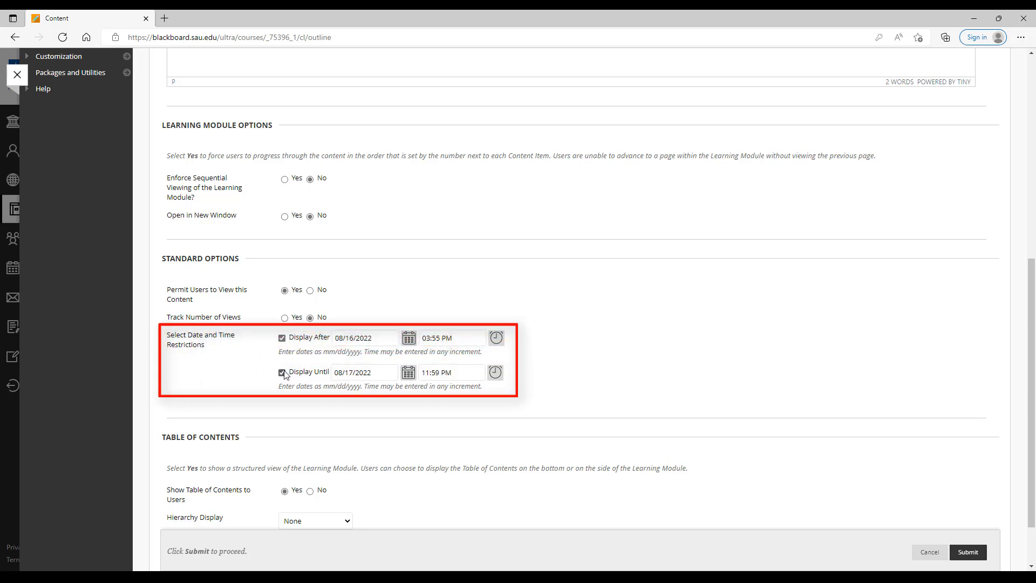
click(283, 339)
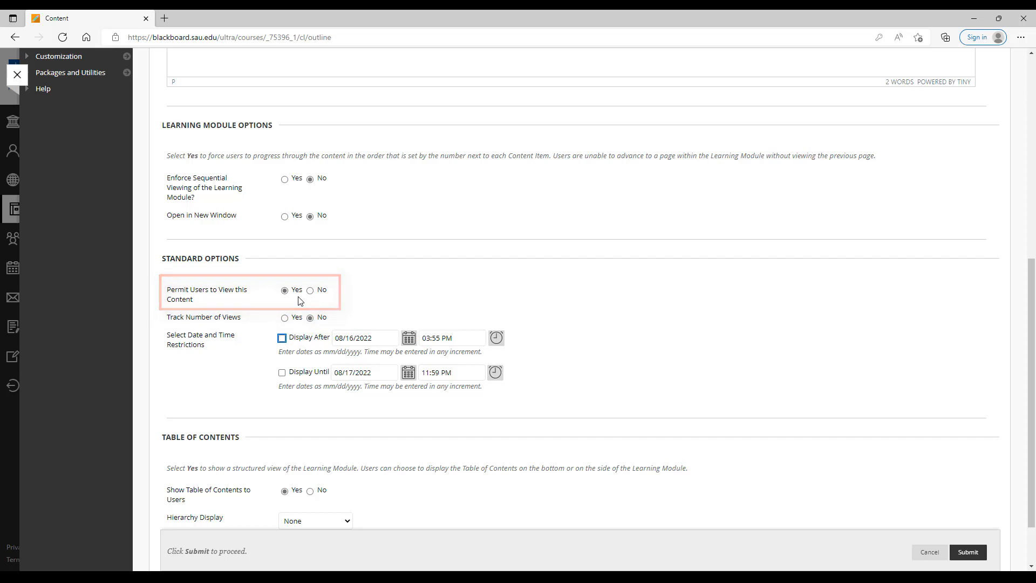
- Keep the table of contents hierarchy display at None and submit the learning module
scroll(313, 323, down, 2)
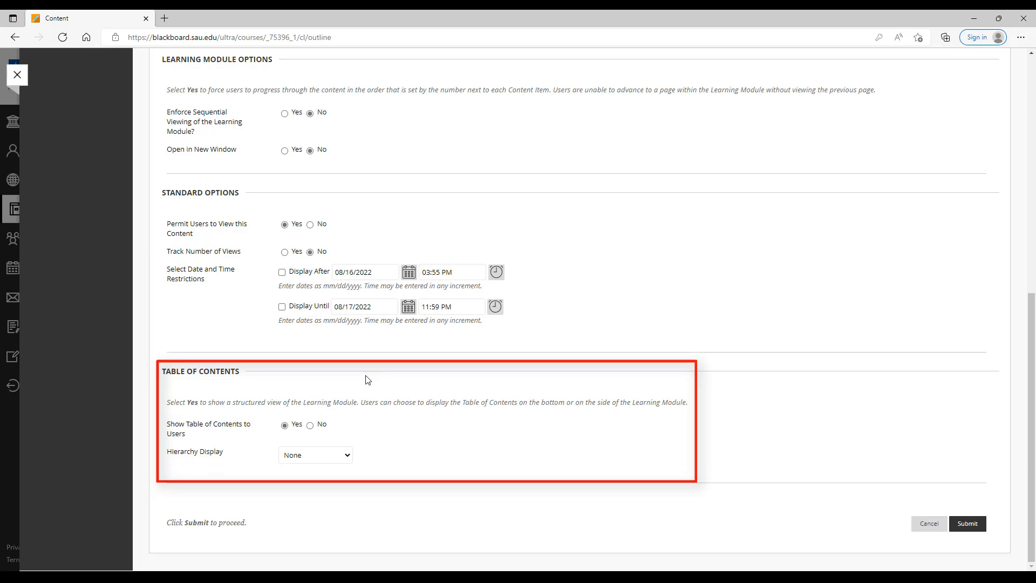
click(342, 457)
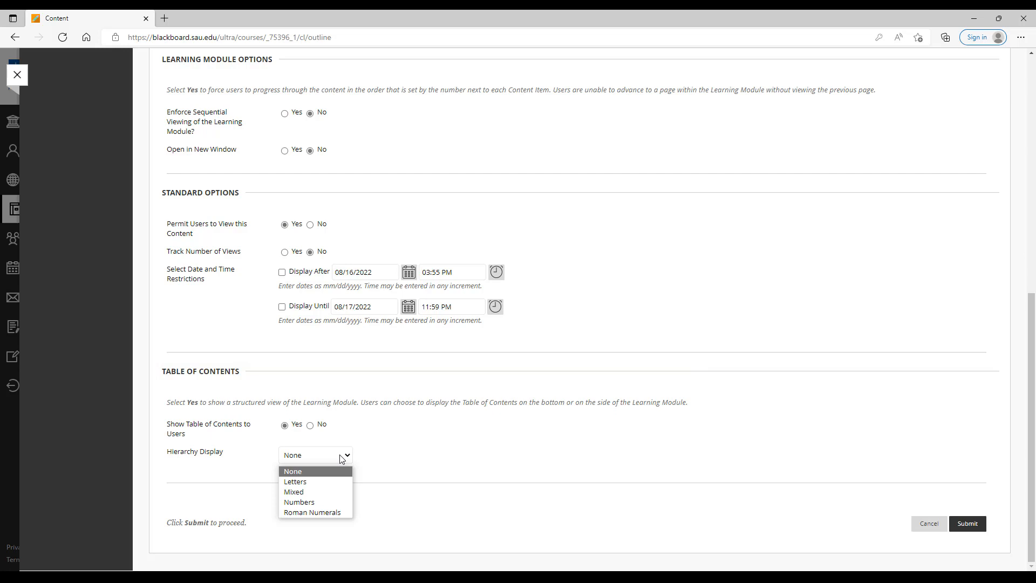
click(365, 476)
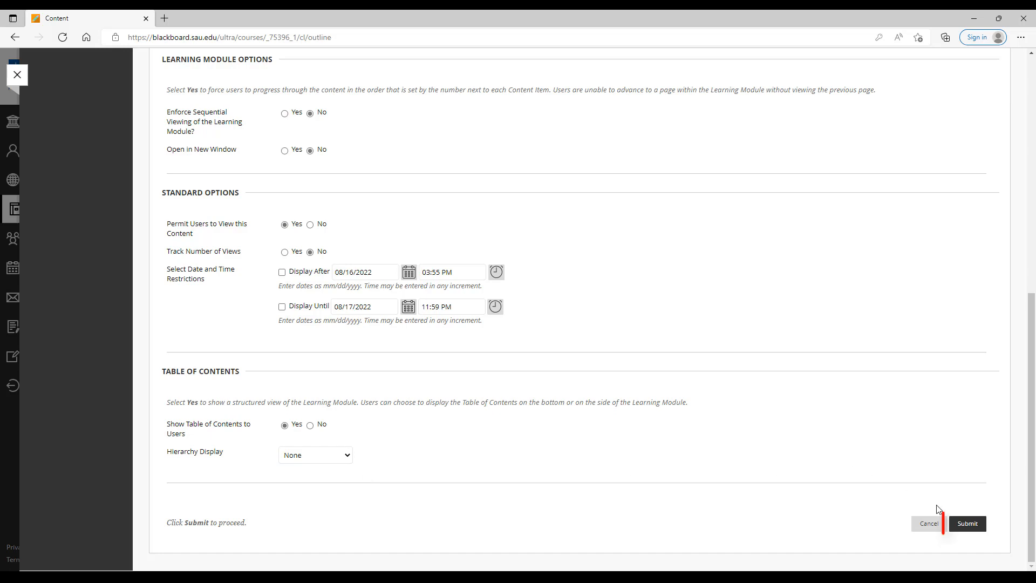
click(969, 525)
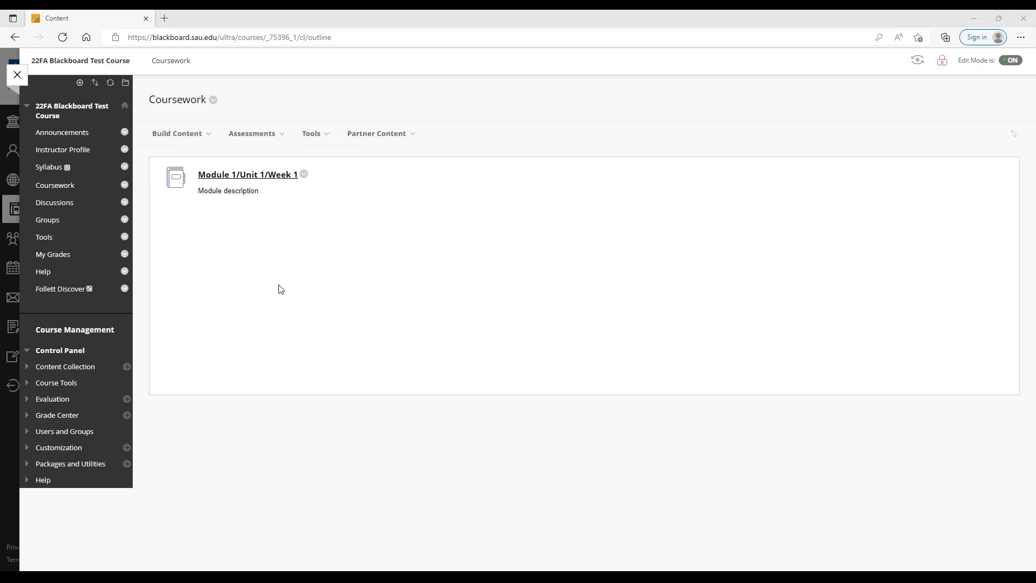
- Create a Content Folder in Coursework named "Module 1/Unit 1/Week 1" with the text "Content folder description."
click(183, 134)
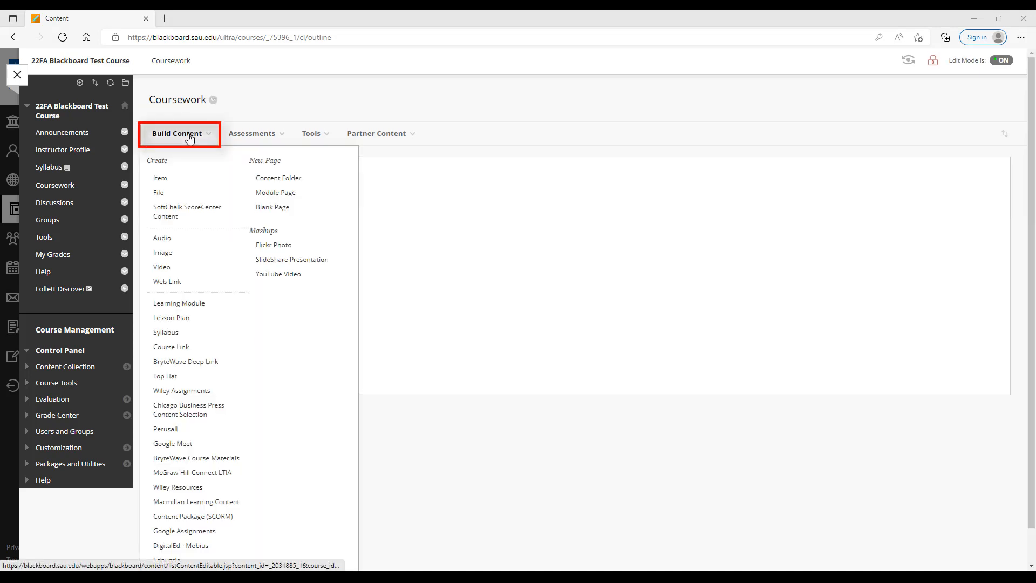
click(330, 182)
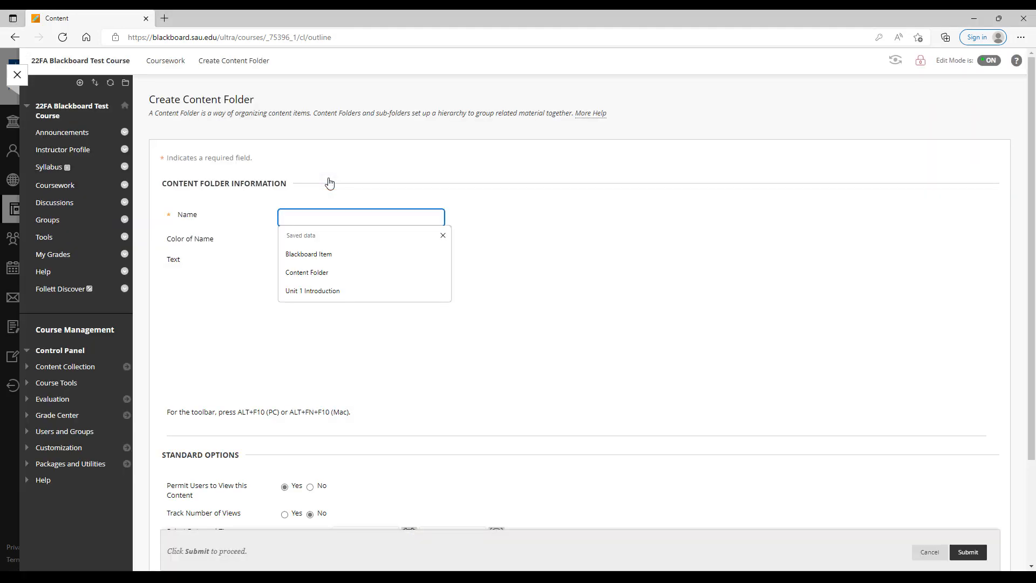
text(Mod)
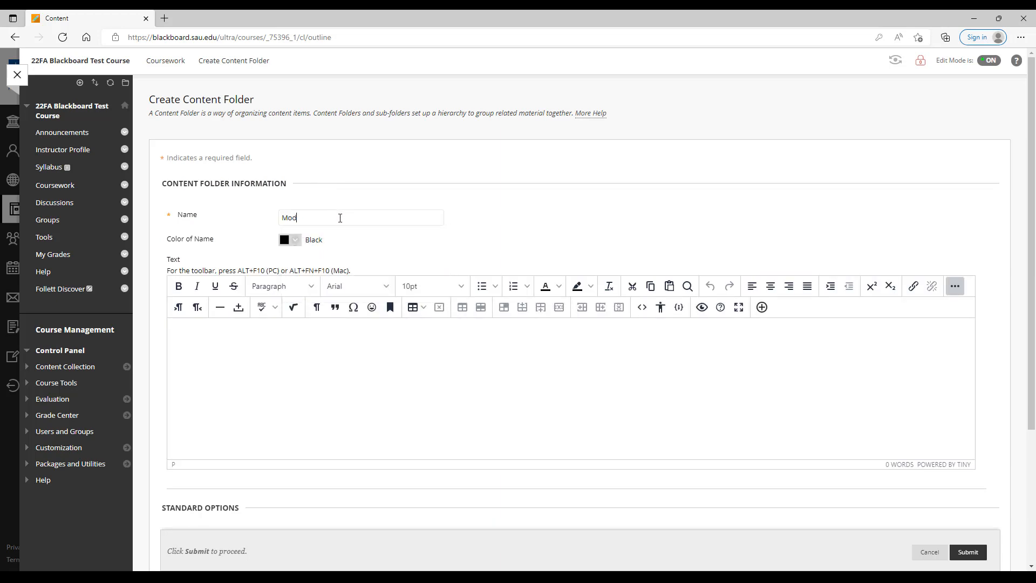
text(ule 1/Unit 1/Week 1)
click(321, 391)
text(Co)
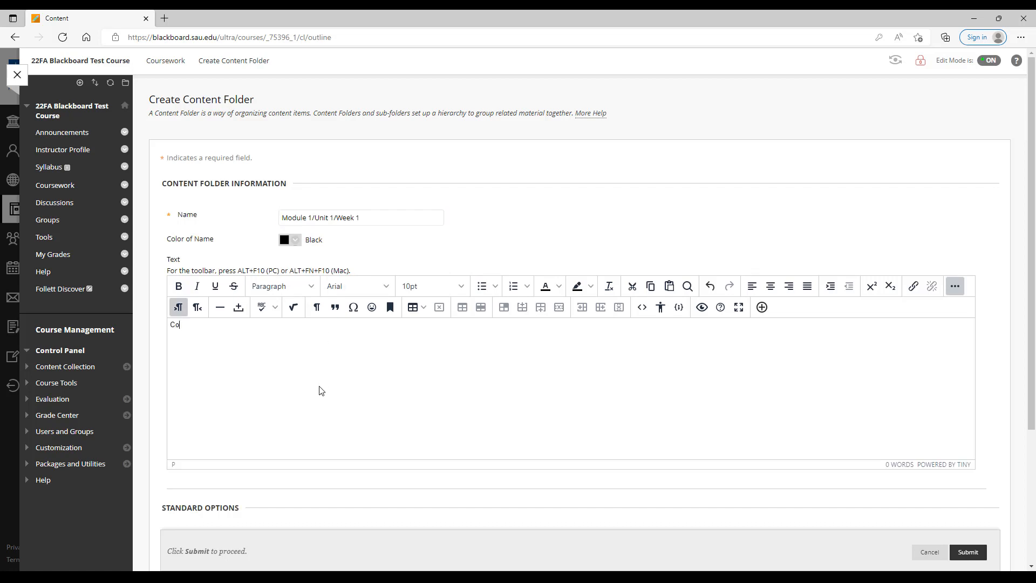
text(ntent folder description)
scroll(321, 390, down, 3)
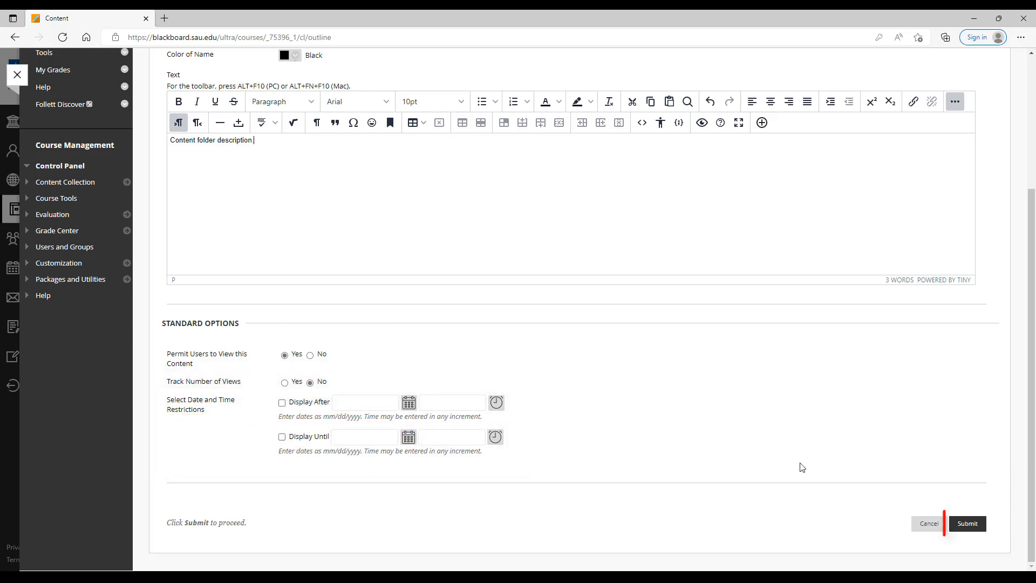
click(968, 524)
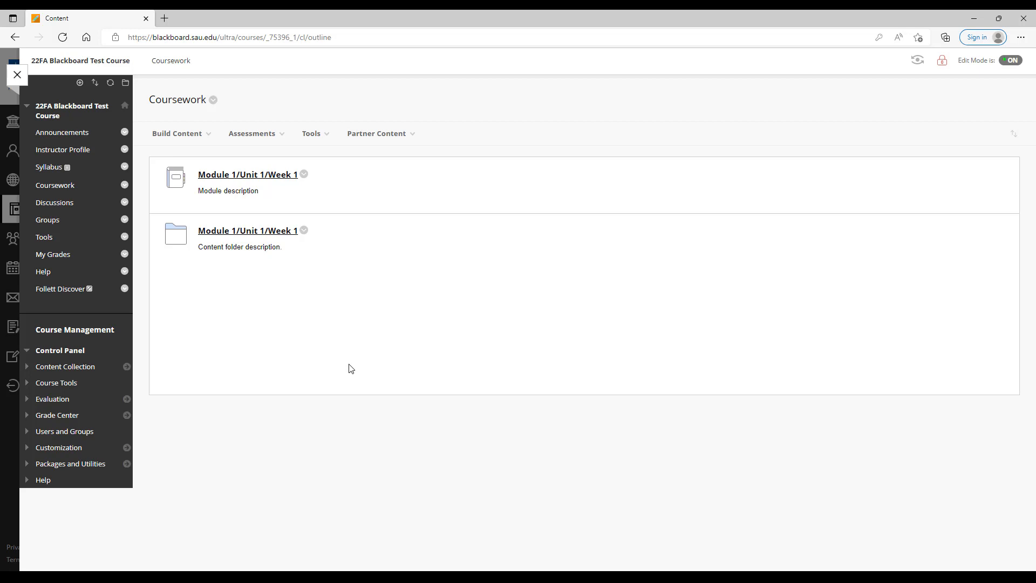
- Open the Module 1/Unit 1/Week 1 learning module and start a new content item named "Item"
click(262, 175)
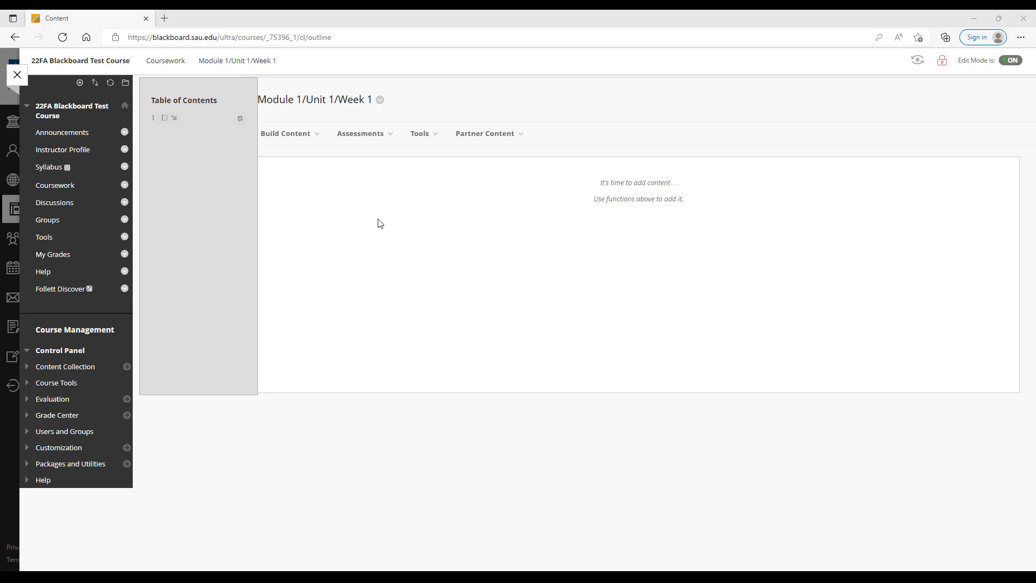
click(305, 133)
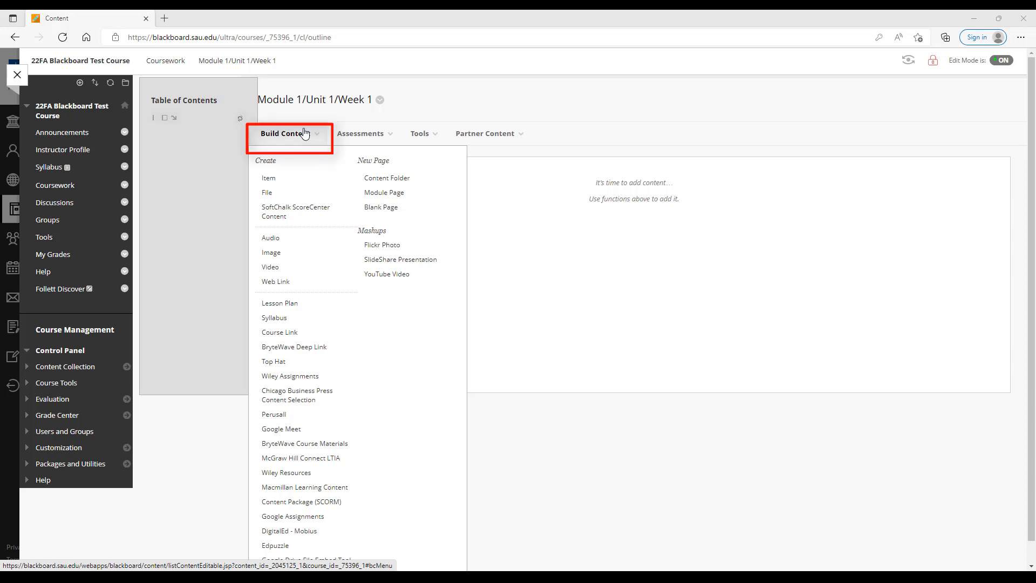
click(301, 178)
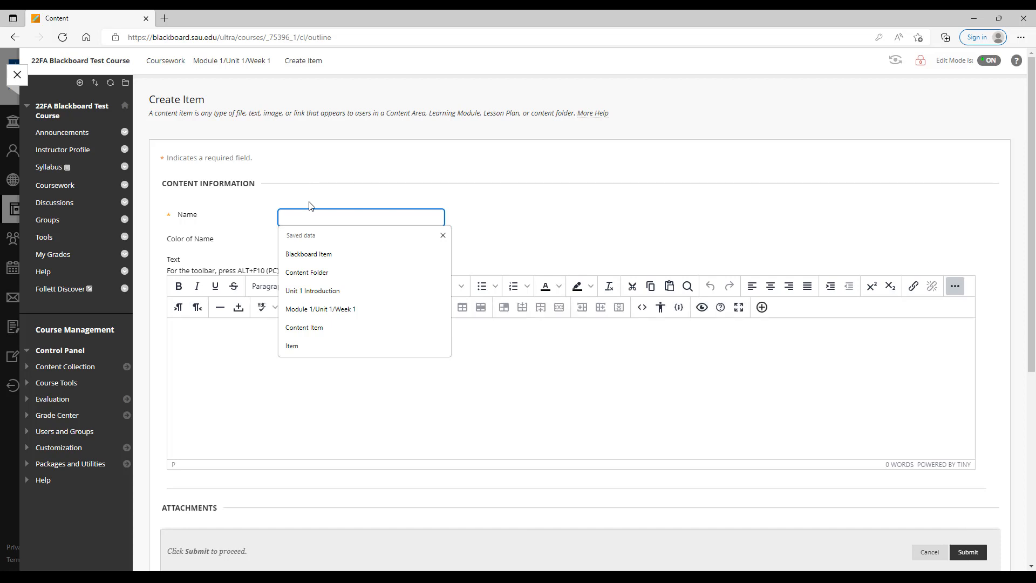
click(310, 216)
text(Item)
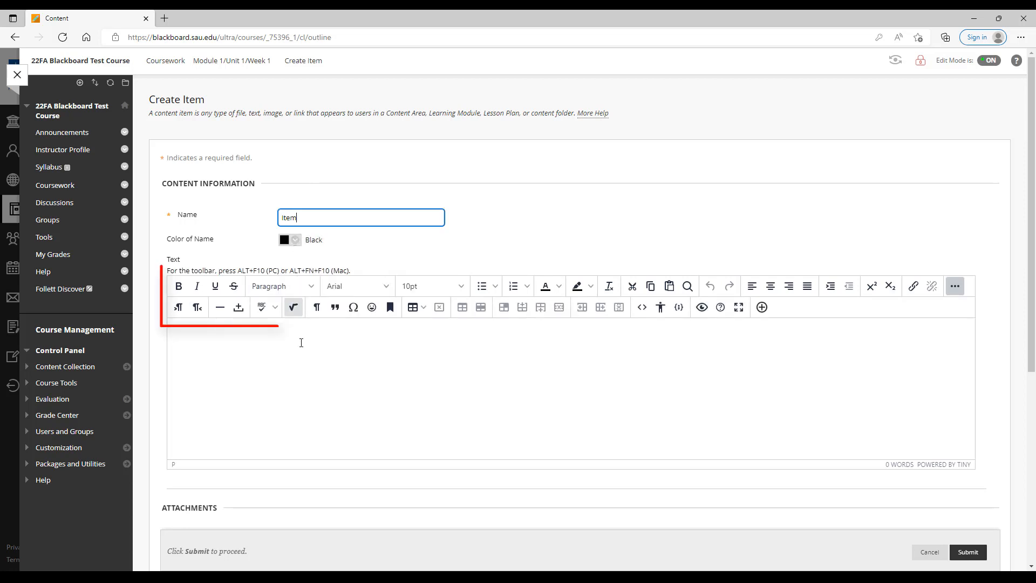
- Paste the copied three-line description into the item's text with its formatting removed
click(305, 377)
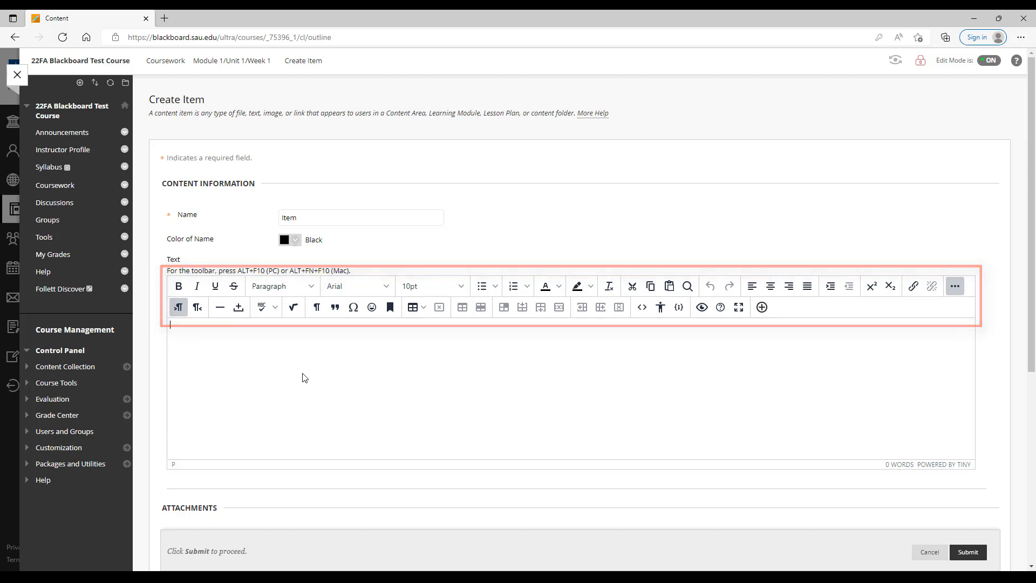
key(ctrl+v)
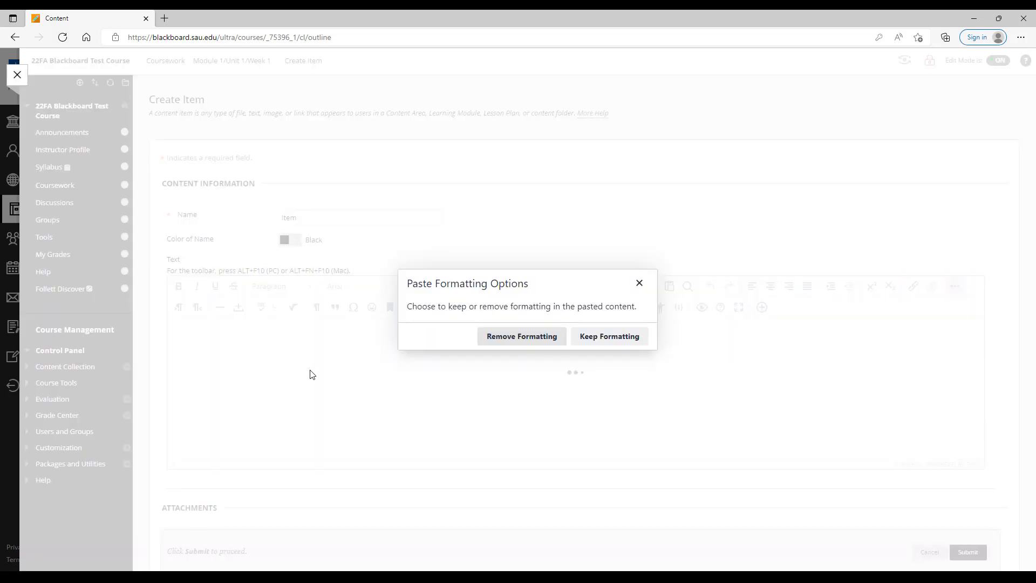
click(506, 342)
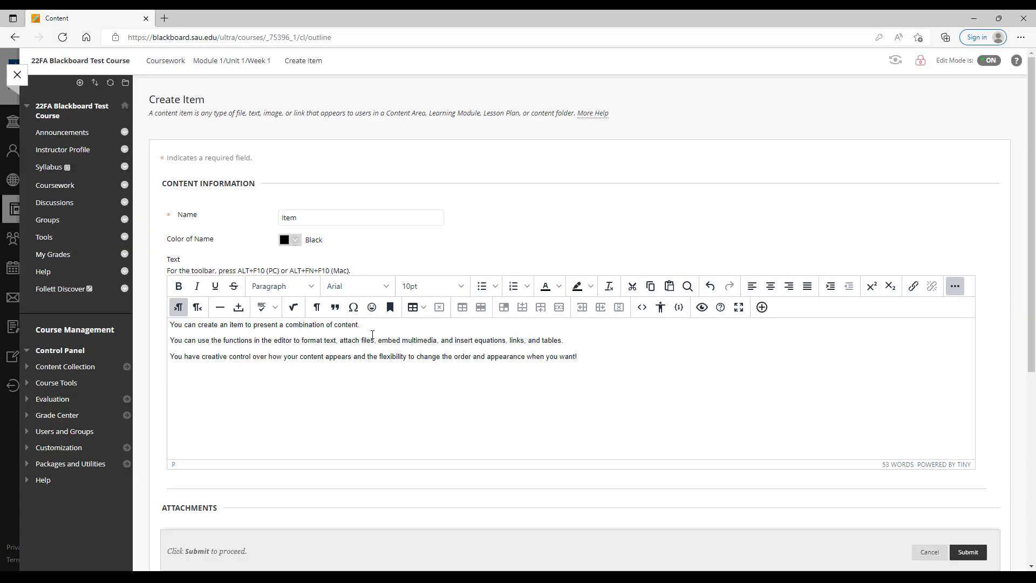
- Set the font size of the first sentence in the item's text to 14pt
drag(363, 325, 162, 324)
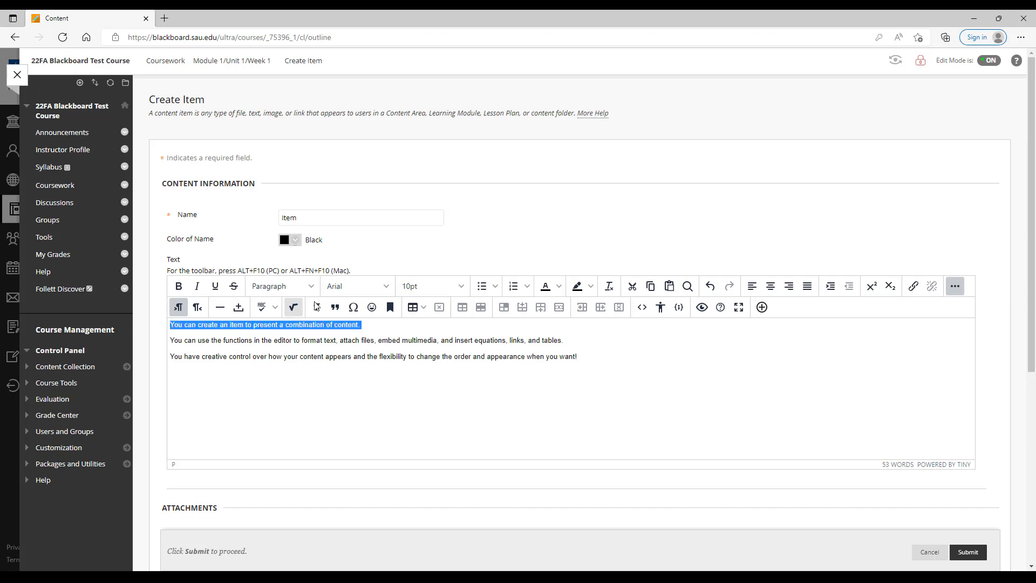
click(432, 286)
click(428, 358)
- Replace the first sentence's period with an exclamation mark and make the last sentence bold
click(443, 327)
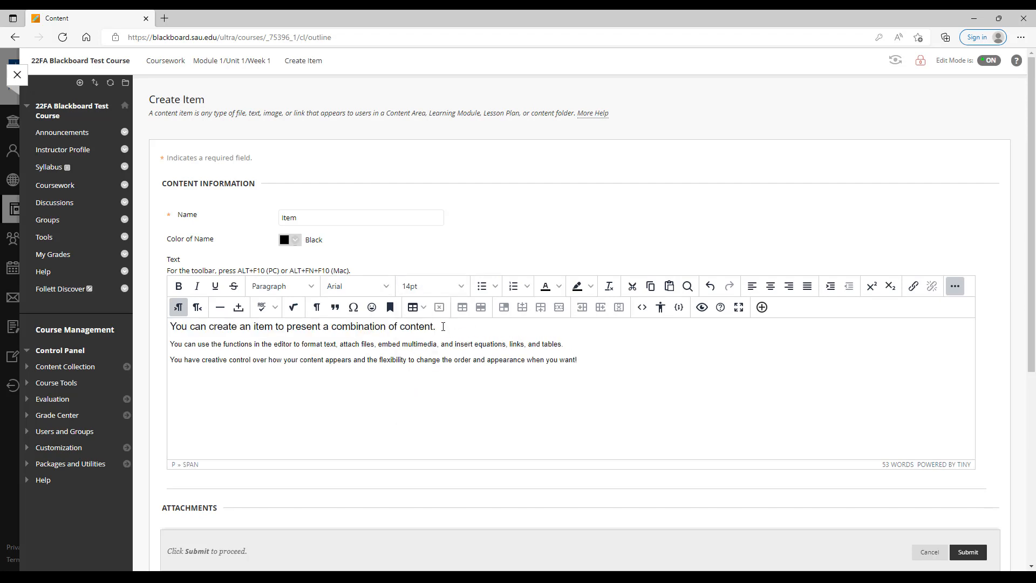
key(BackSpace)
text(!)
drag(578, 360, 161, 373)
click(178, 286)
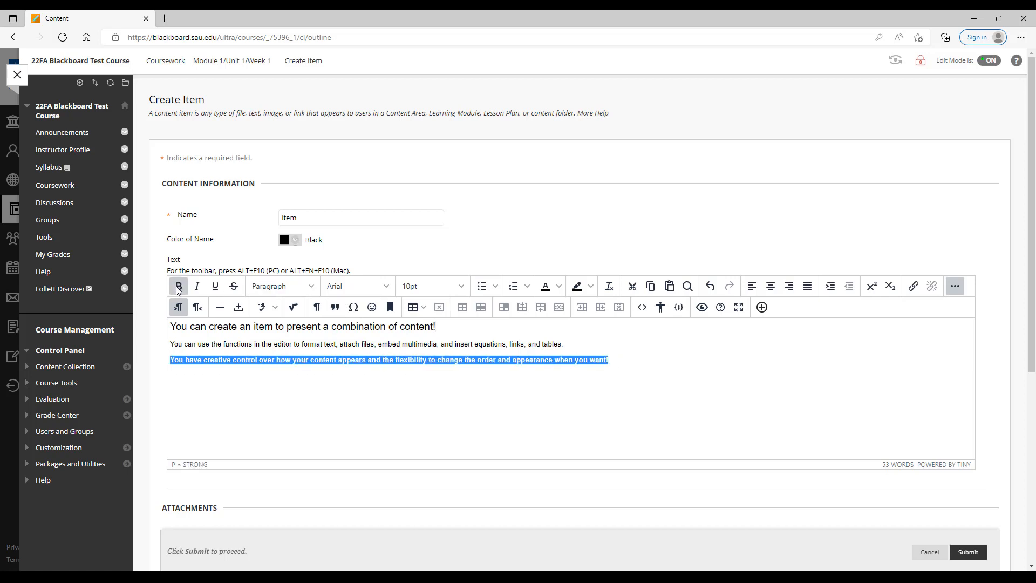
- Insert the local image showing the Build Content options on a new line below the first sentence of the item's text
click(631, 360)
click(459, 325)
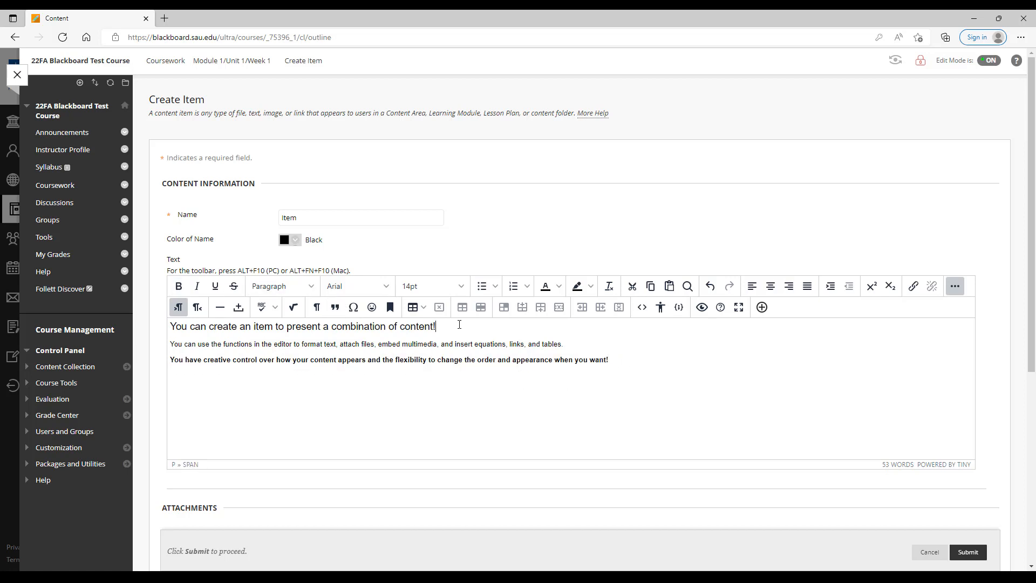
key(Return)
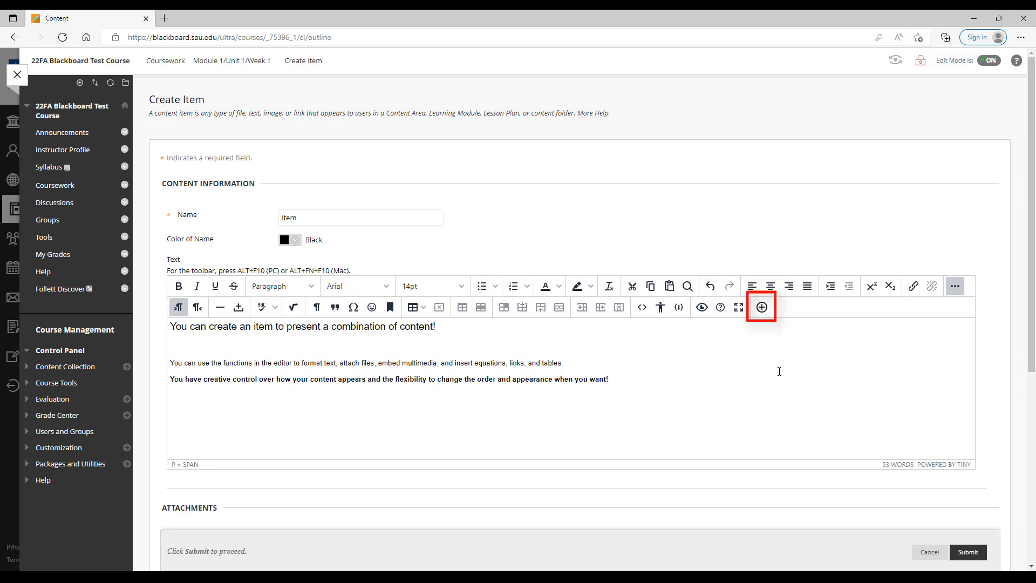
click(761, 307)
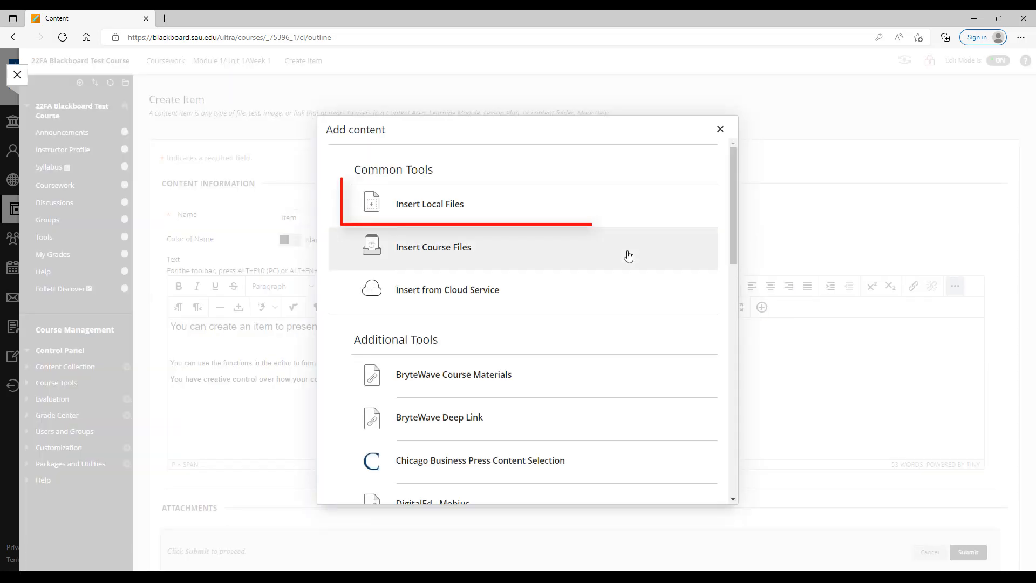
click(531, 215)
click(146, 86)
double_click(146, 85)
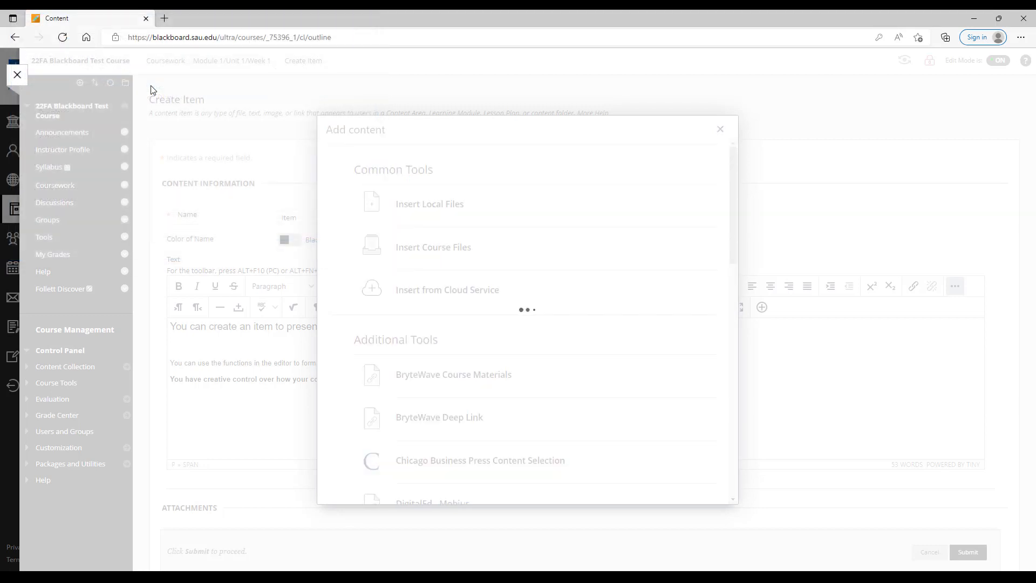
- Shrink the inserted image to a little over half its width and submit the item
scroll(328, 254, down, 3)
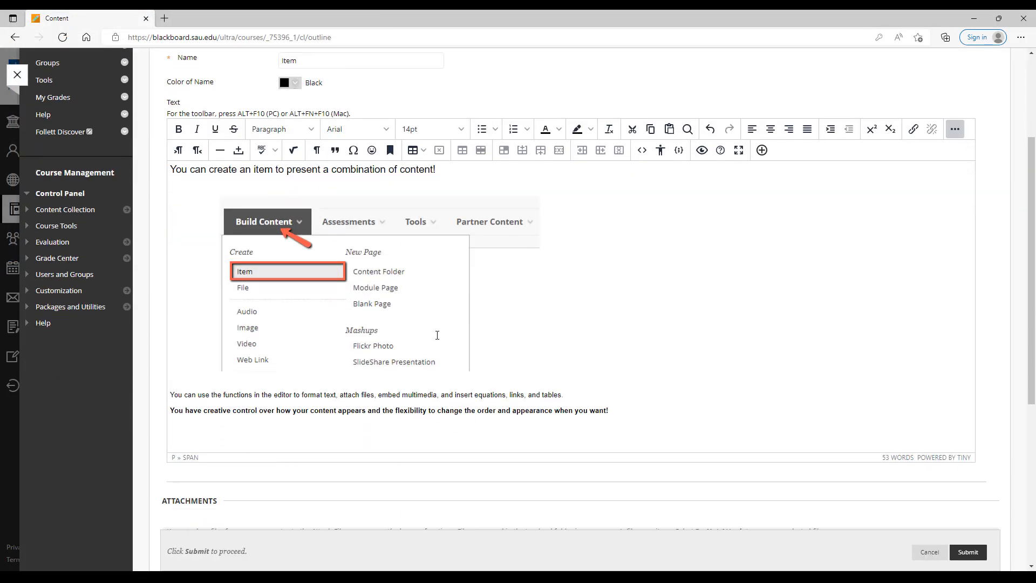
click(577, 370)
drag(601, 371, 414, 295)
scroll(401, 342, down, 4)
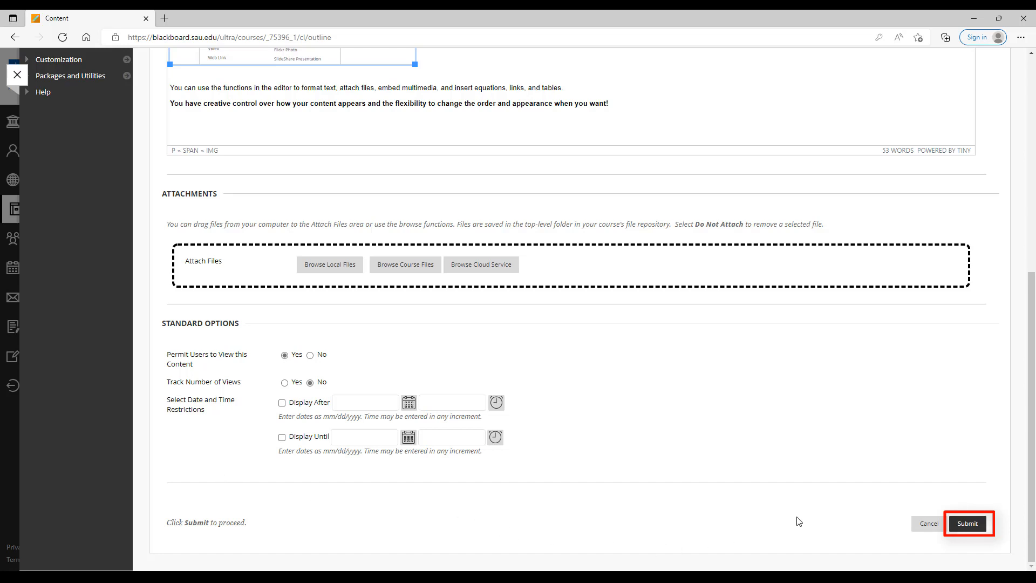
click(967, 523)
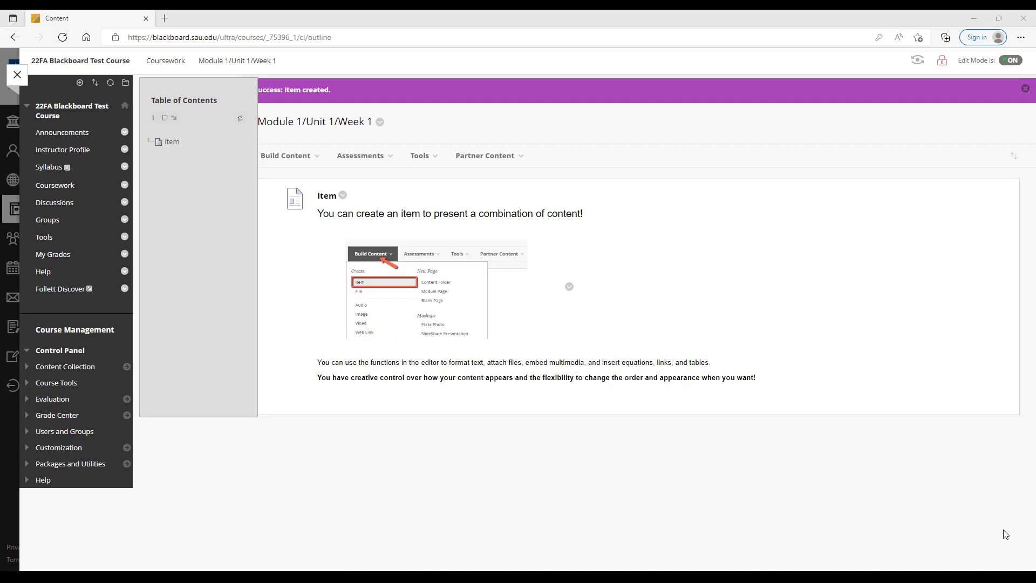
- Start a new file content entry in the Module 1/Unit 1/Week 1 learning module and name it "Syllabus"
click(313, 161)
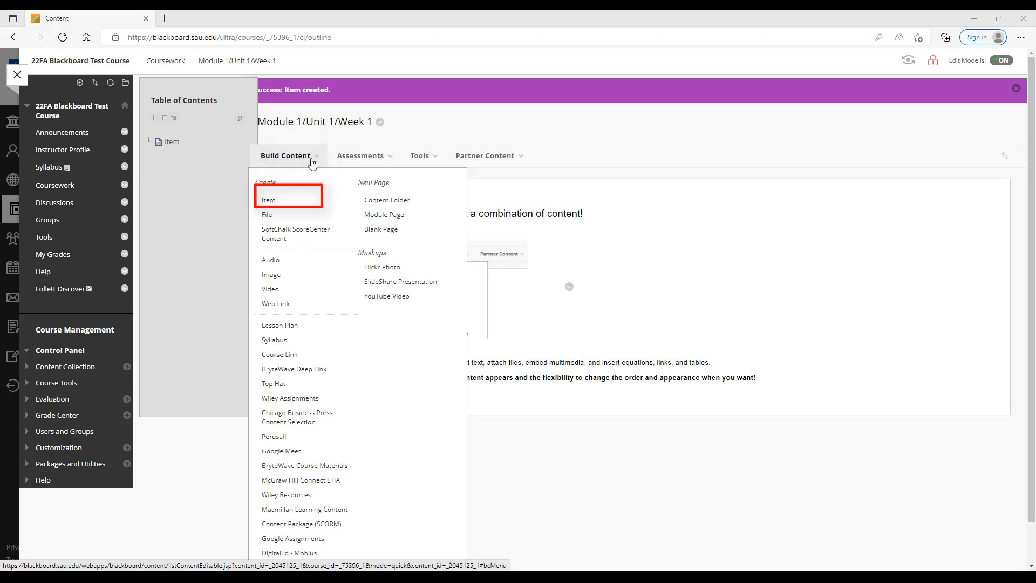
click(308, 218)
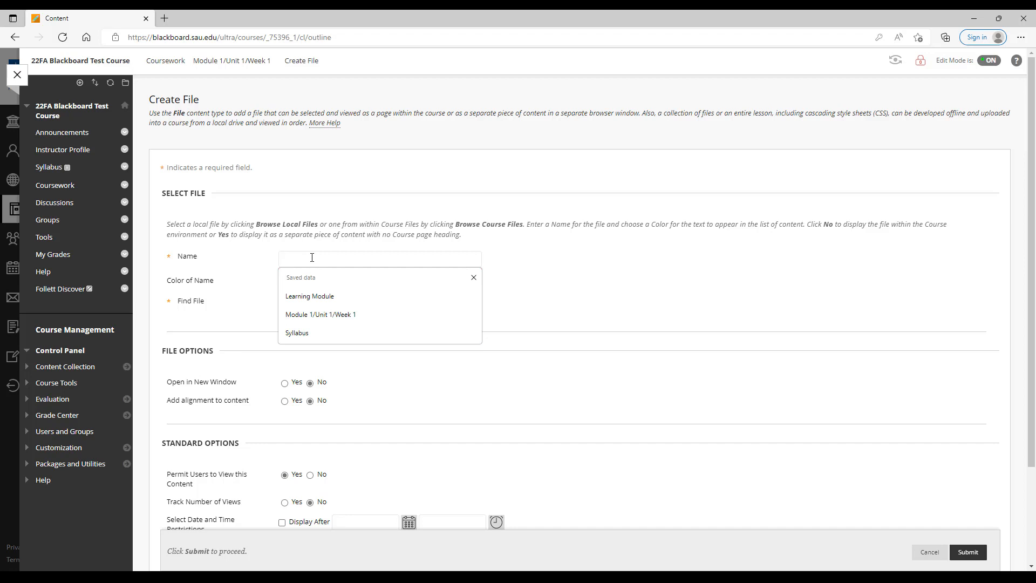
text(S)
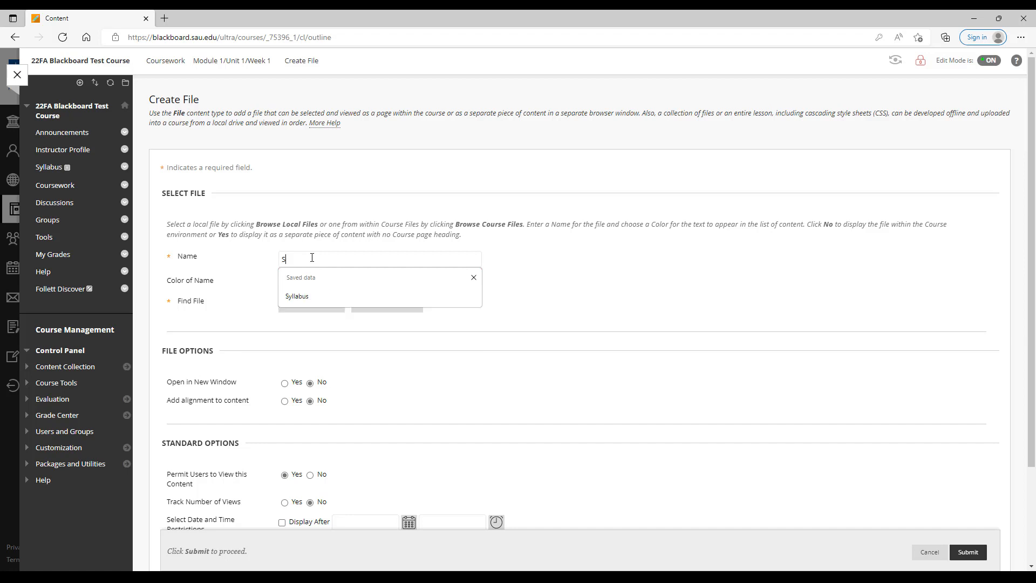
text(yllabus)
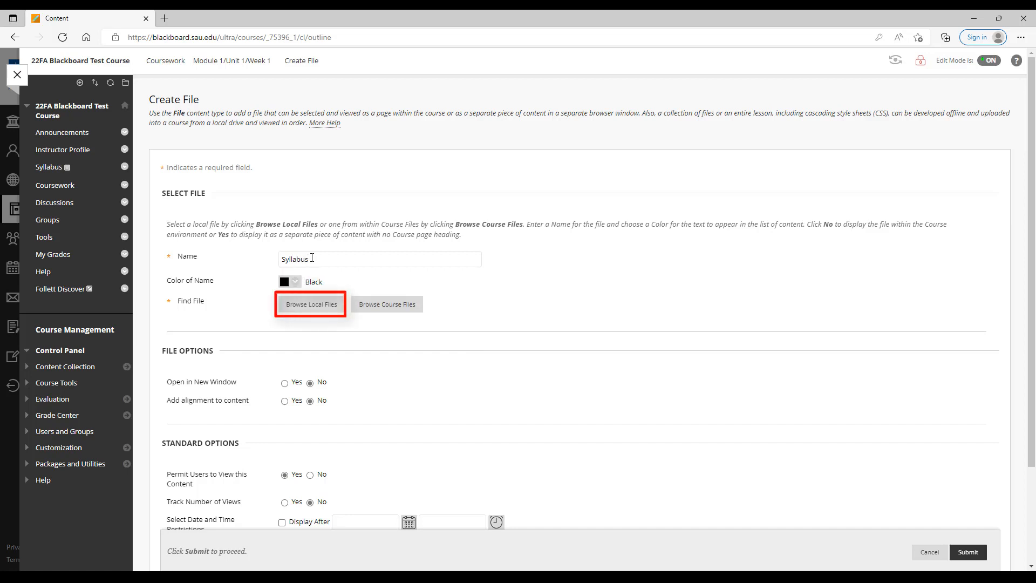
- Choose the local file Sample Syllabus.pdf from the Sample Documents folder for the Syllabus entry and submit it
click(319, 306)
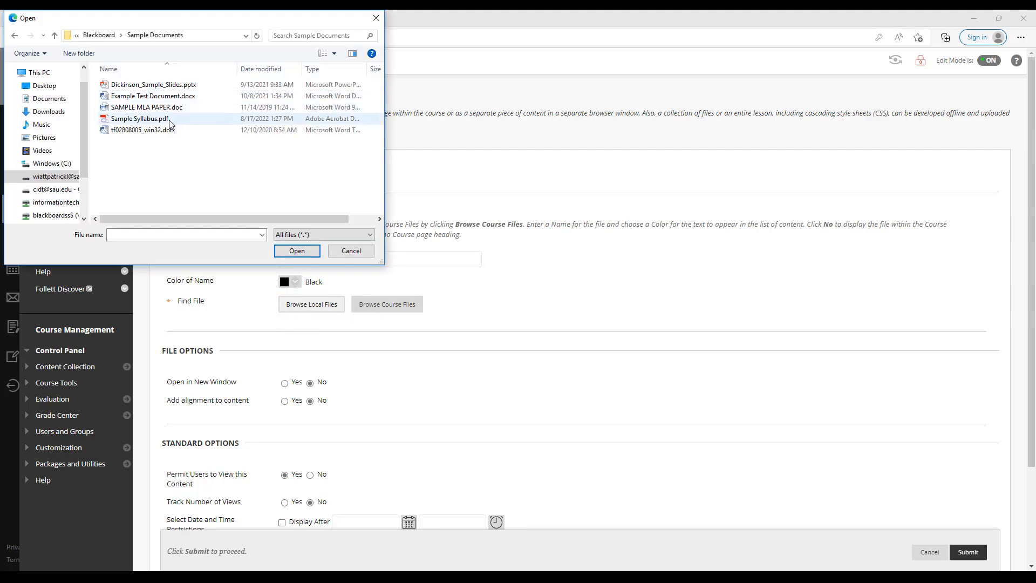
double_click(147, 118)
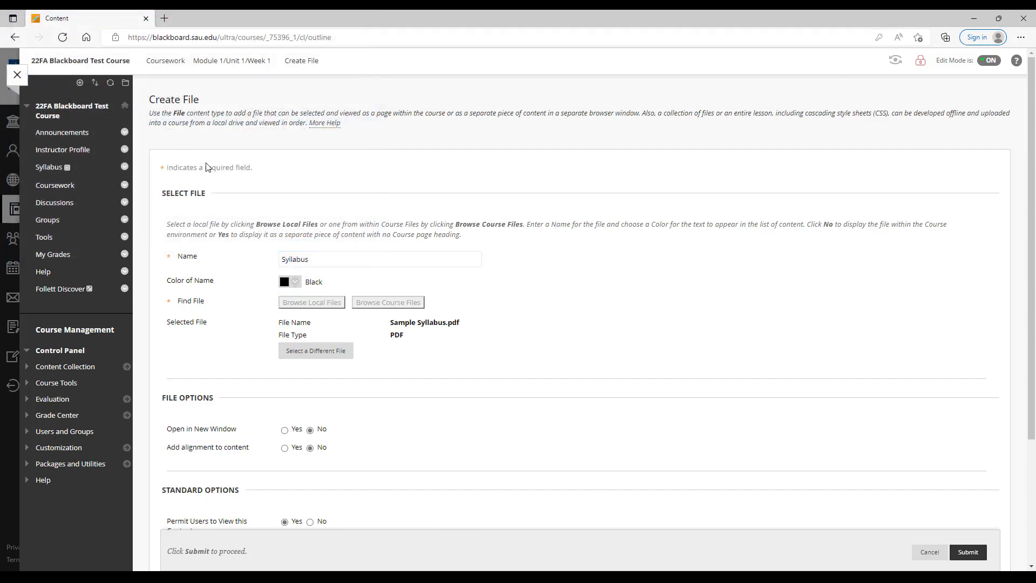
scroll(501, 361, down, 2)
scroll(500, 361, down, 3)
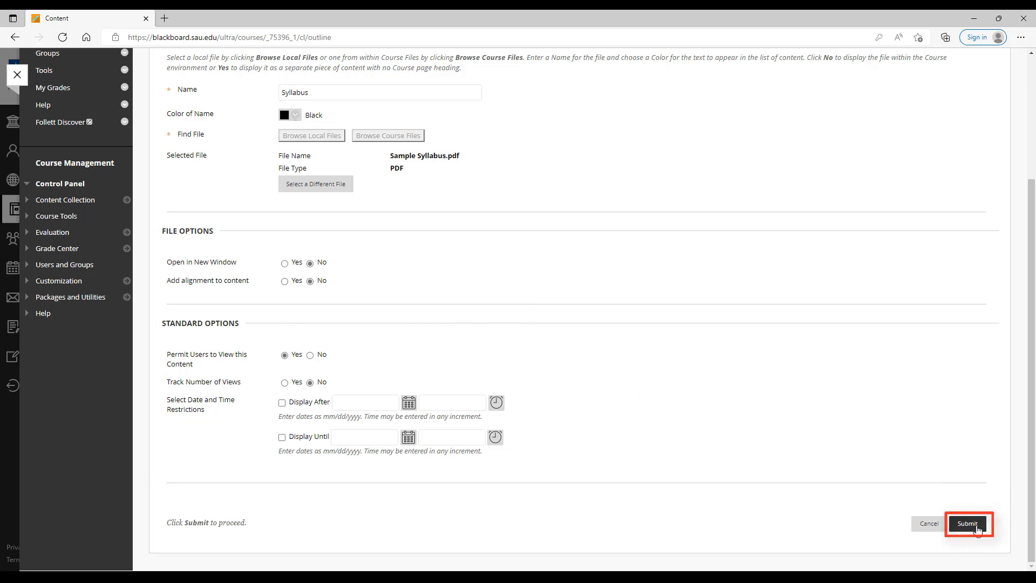
click(968, 523)
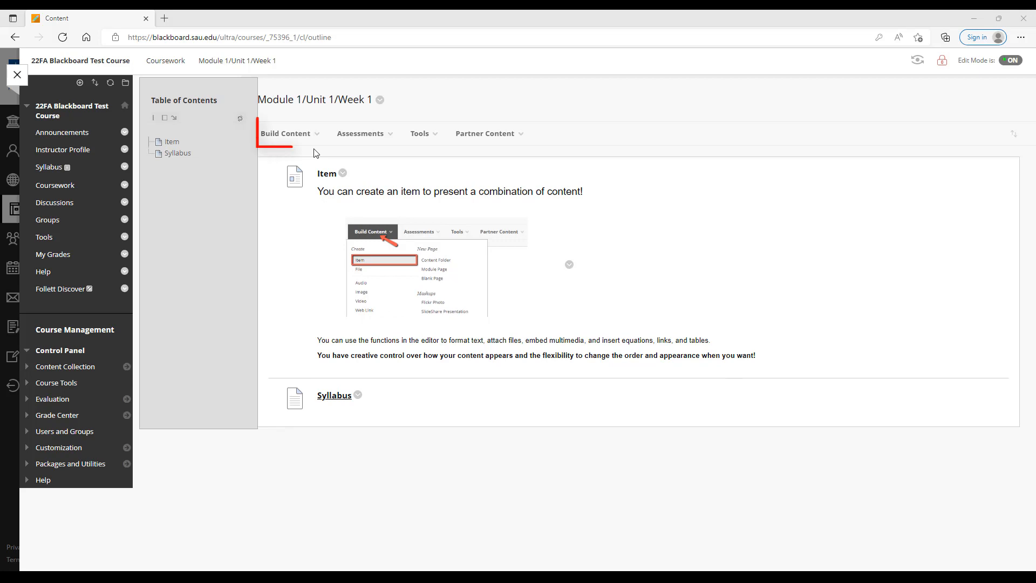
- Start a YouTube video mashup, search for "St. Ambrose University - Blackboard Ultra Base Navigation", and select the video with that title
click(306, 138)
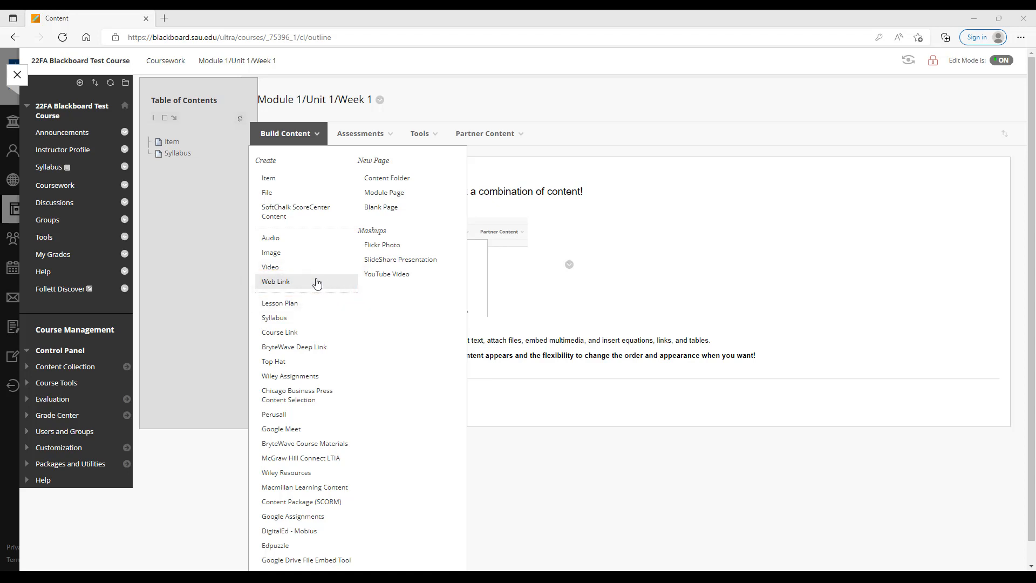
click(432, 277)
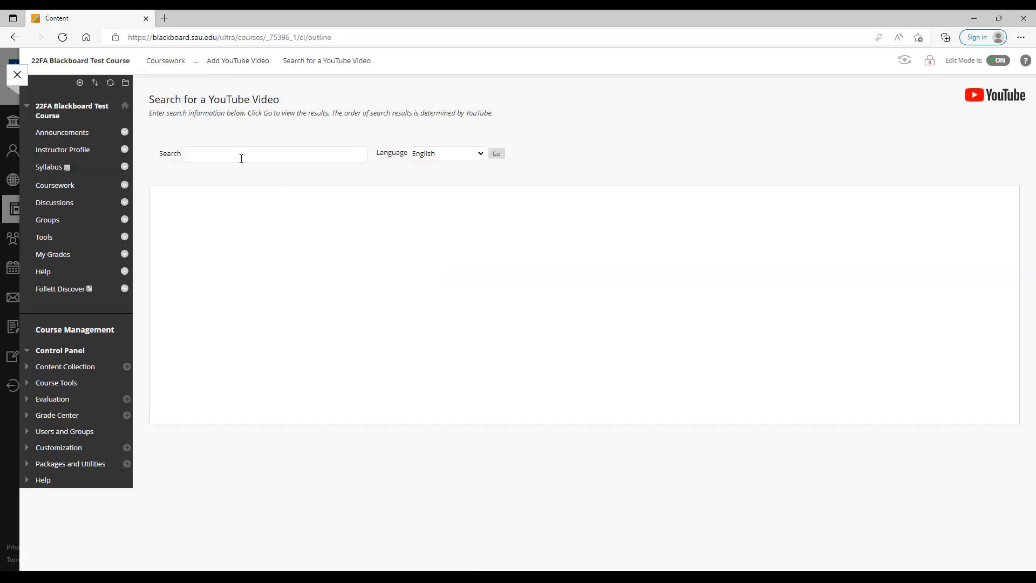
click(241, 155)
click(253, 227)
click(499, 154)
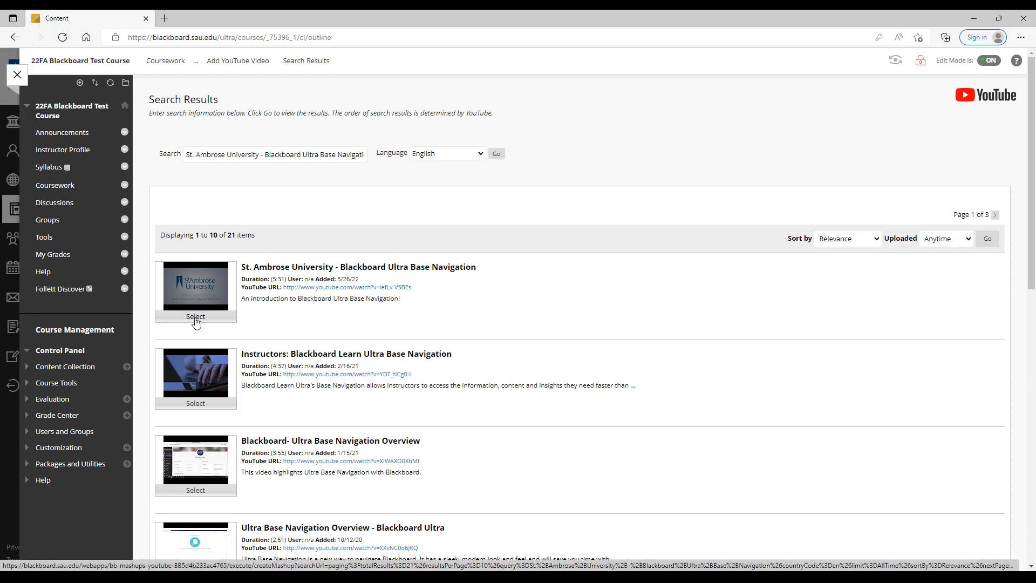
click(196, 317)
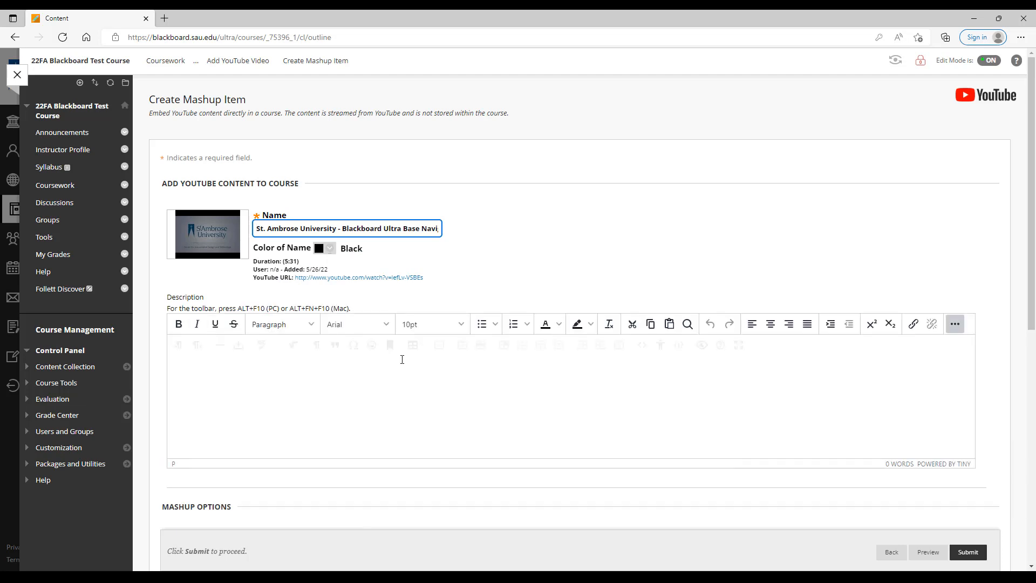
- Set the YouTube mashup's view to Embed Video and submit it to the learning module
scroll(517, 235, down, 1)
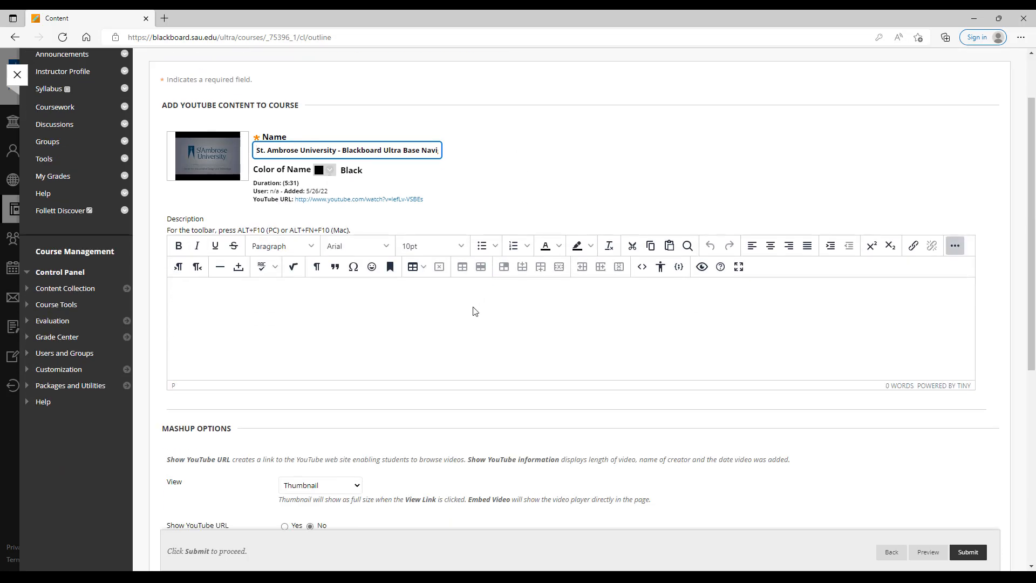
scroll(473, 312, down, 3)
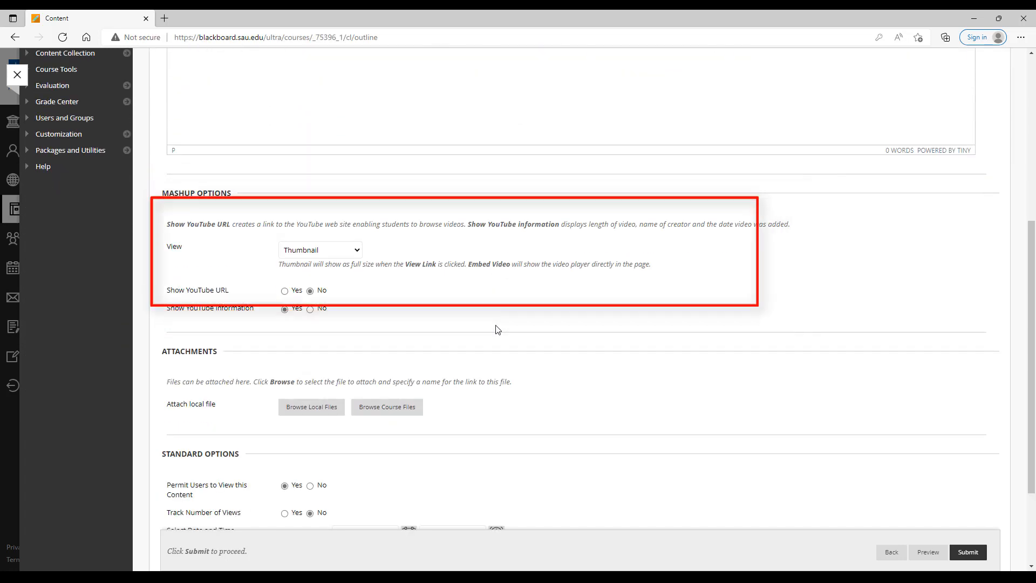
click(348, 252)
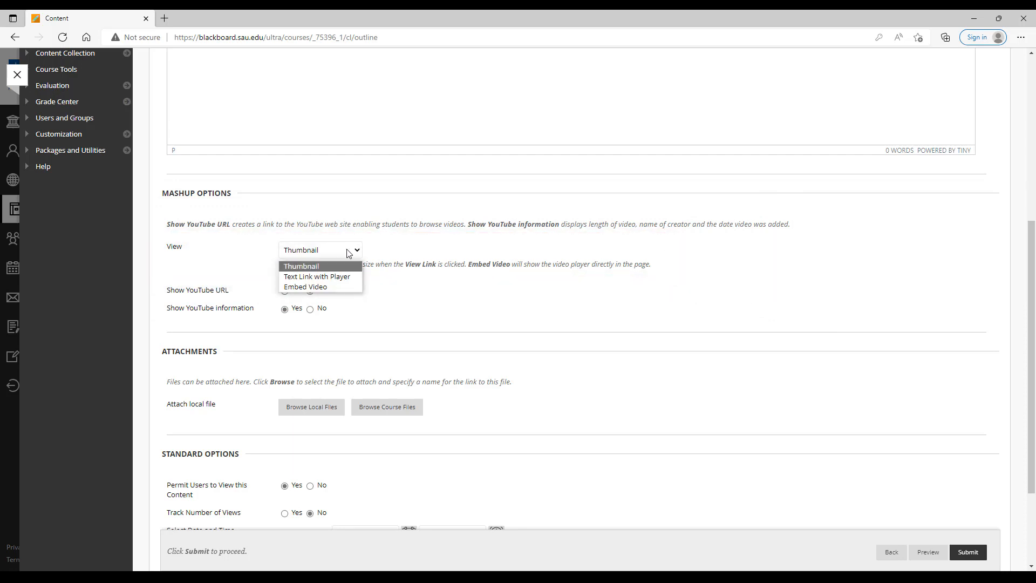
click(355, 287)
scroll(400, 297, down, 3)
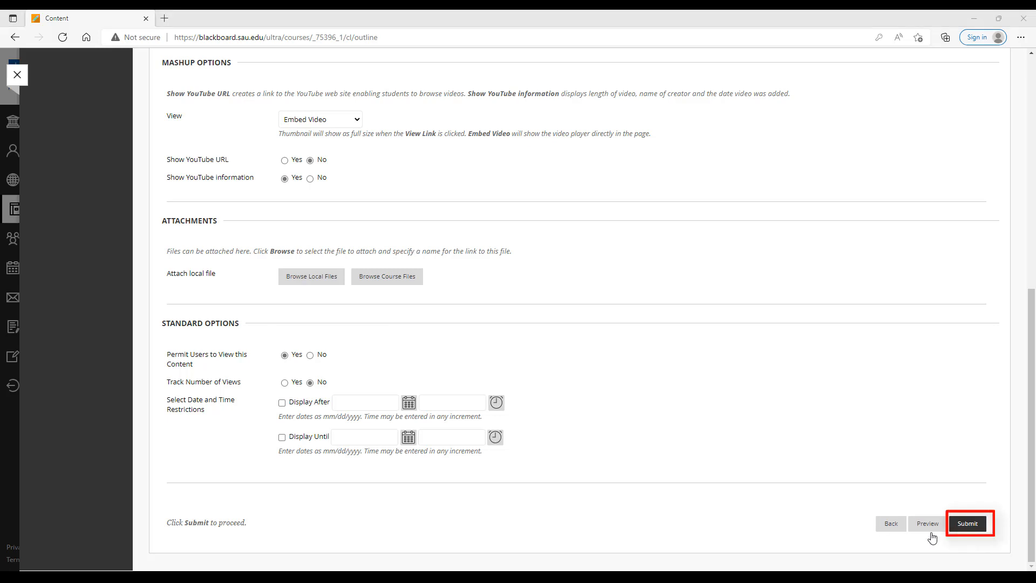
click(972, 526)
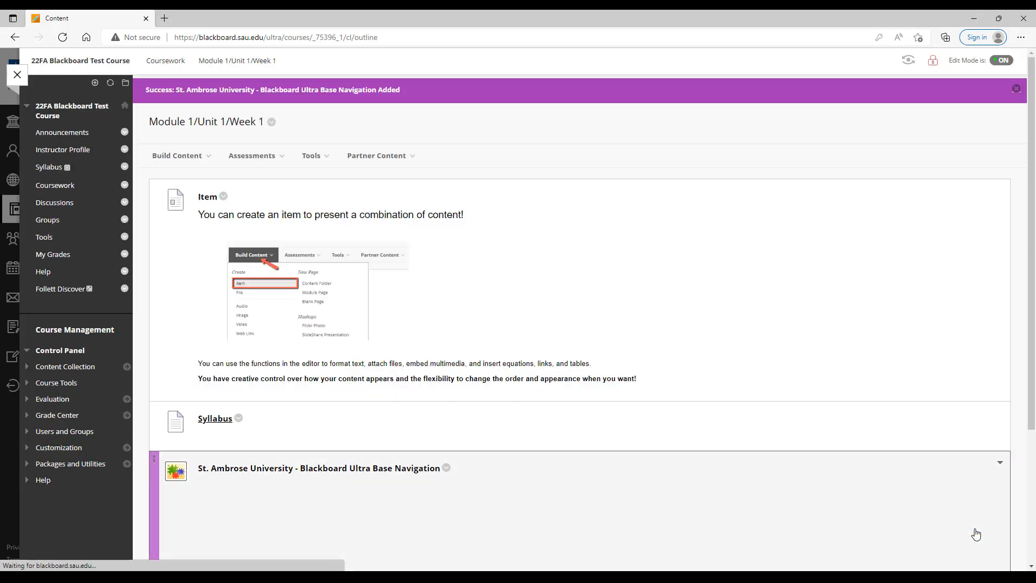
scroll(594, 405, down, 3)
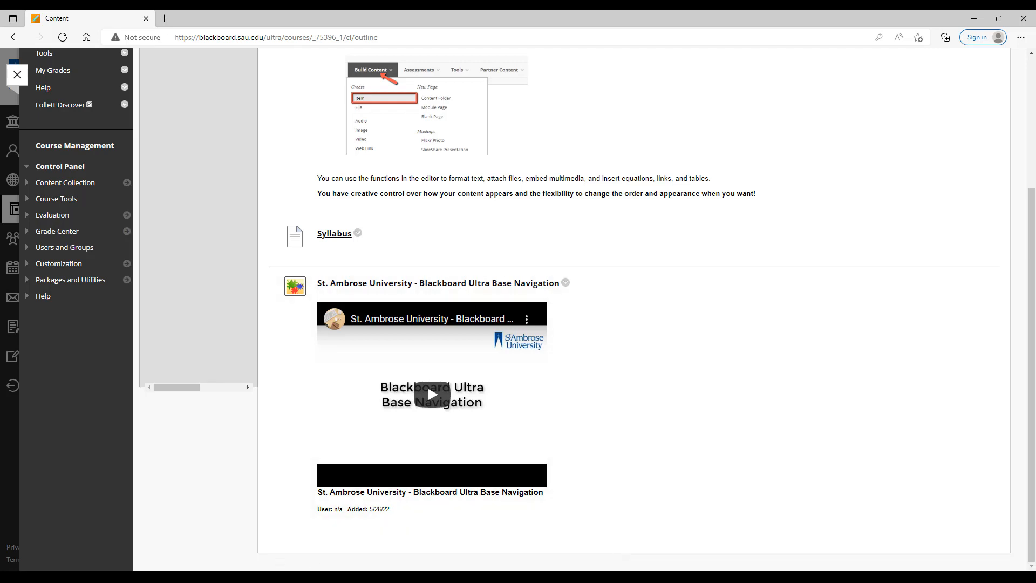
- Switch to Google Drive and upload the local file Example Large Video.mp4 to the Blackboard > Courses folder
click(176, 544)
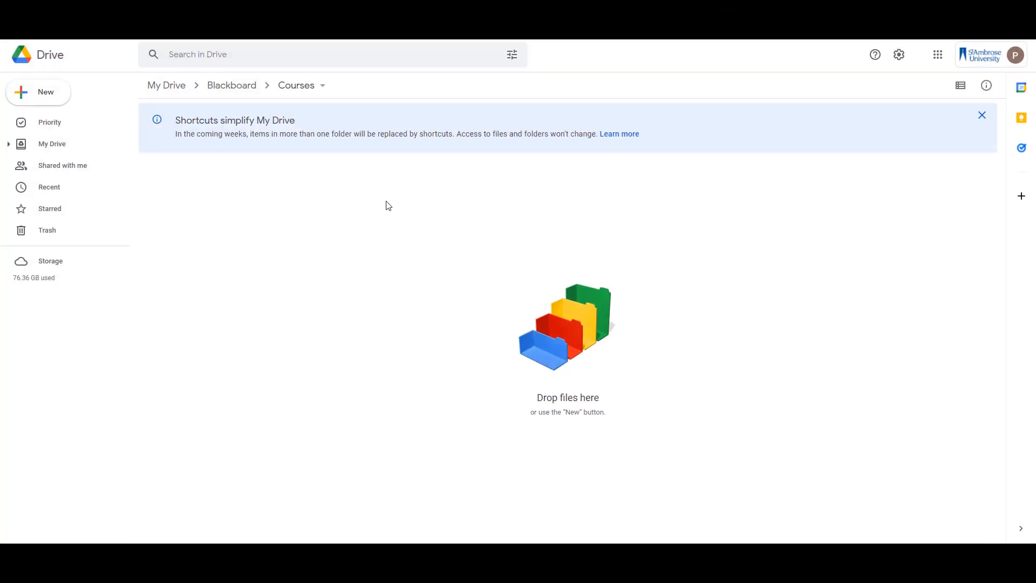
click(52, 100)
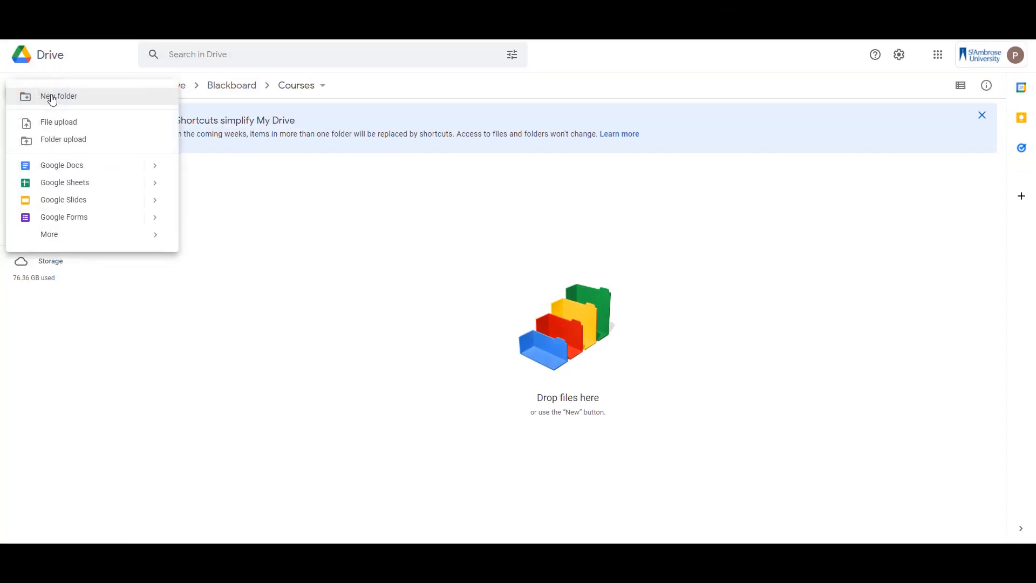
click(57, 127)
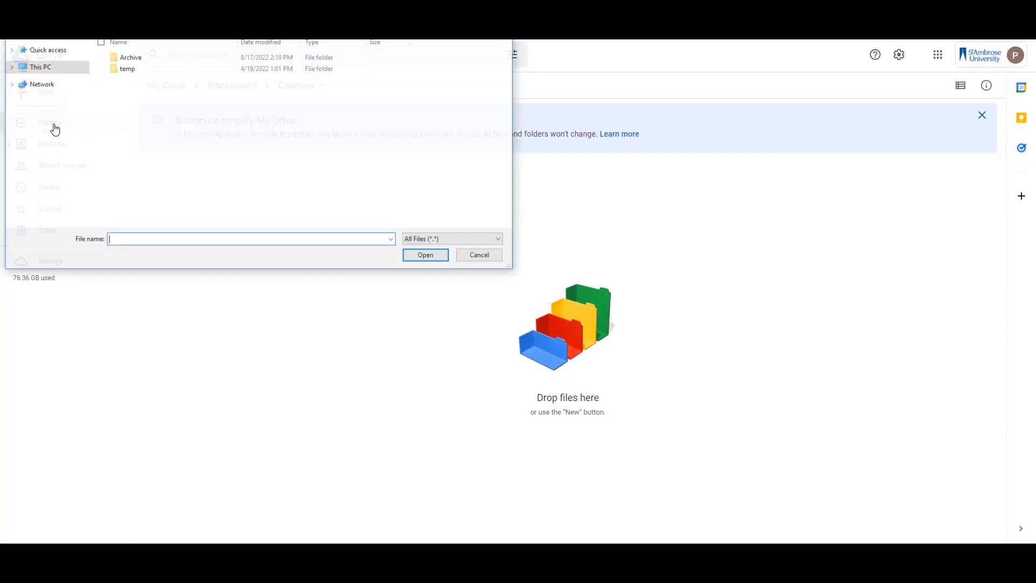
double_click(423, 67)
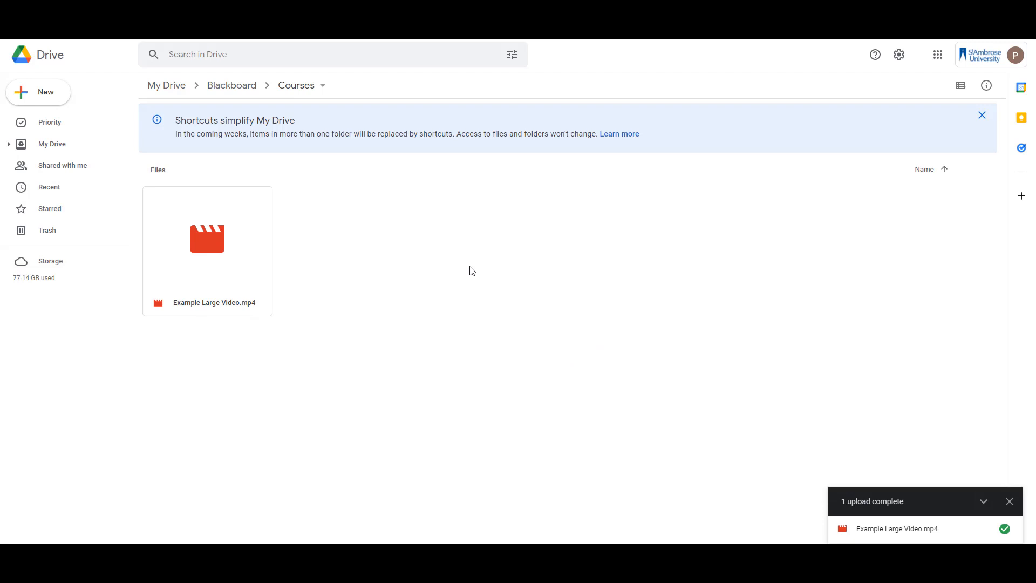
- Set general access for Example Large Video.mp4 to Anyone with the link and copy its sharing link
right_click(223, 243)
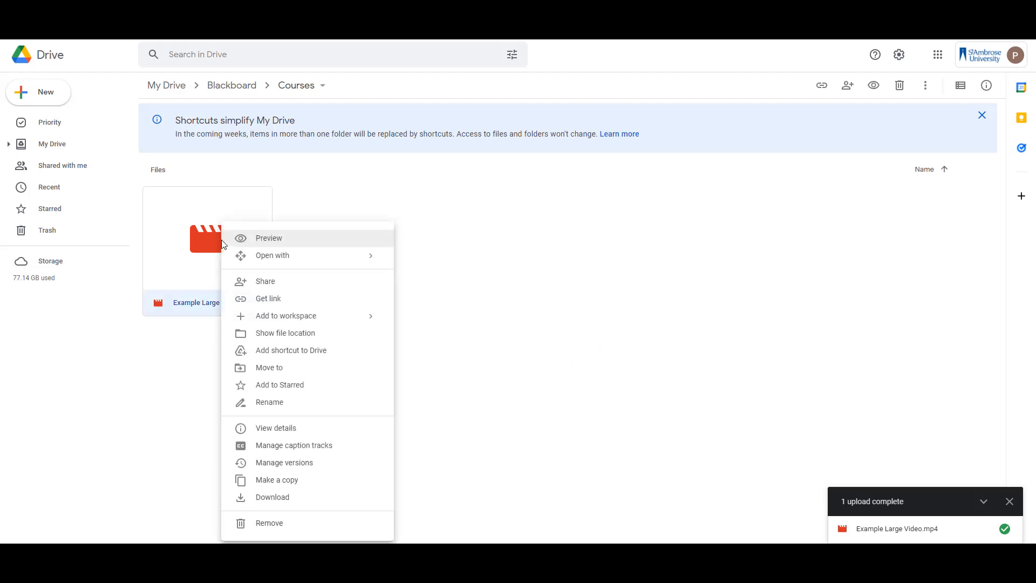
click(265, 281)
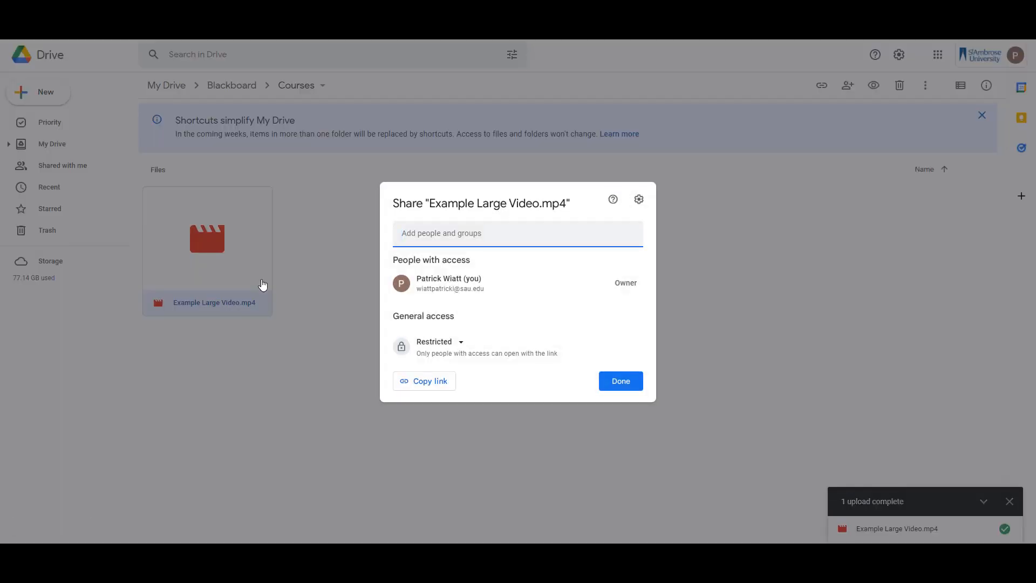
click(440, 344)
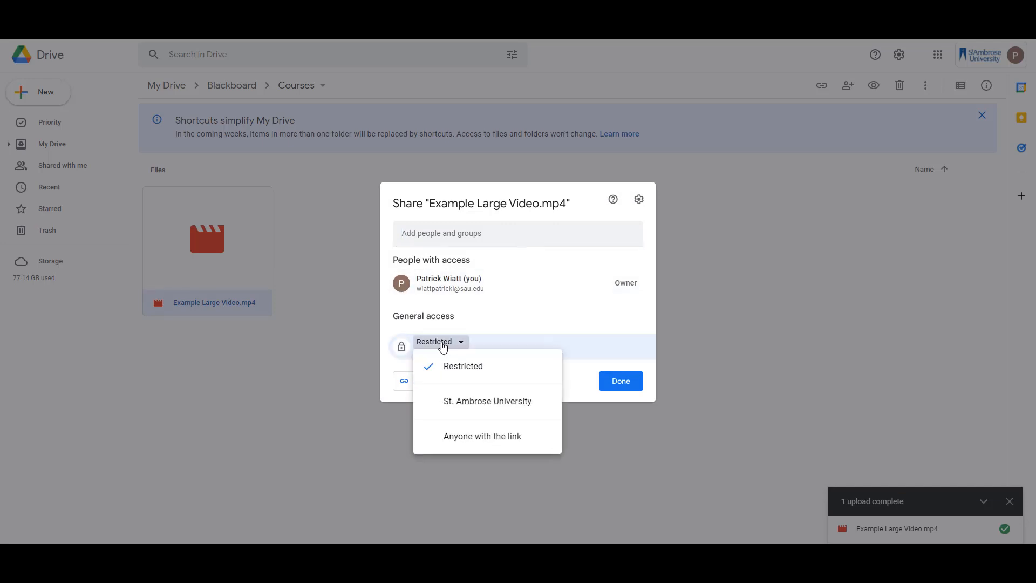
click(484, 435)
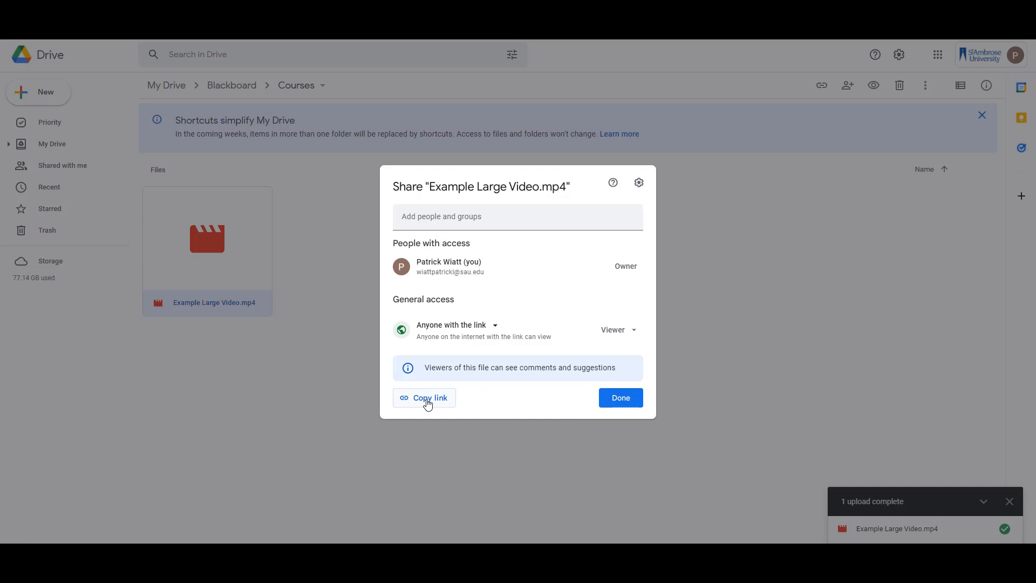
click(428, 399)
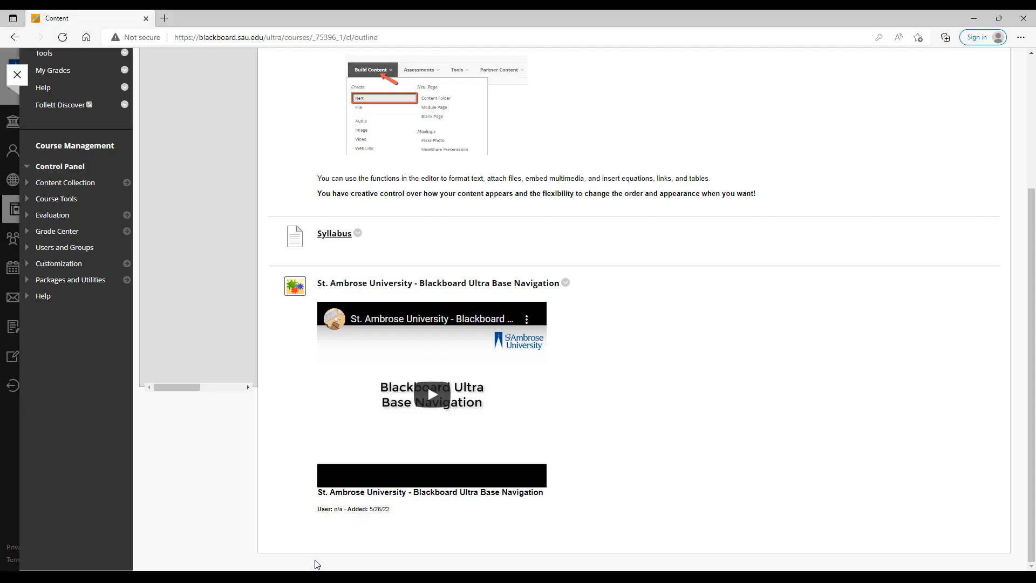
- Start a new web link in the learning module and paste the copied Google Drive sharing link as its URL
scroll(317, 564, up, 3)
click(286, 155)
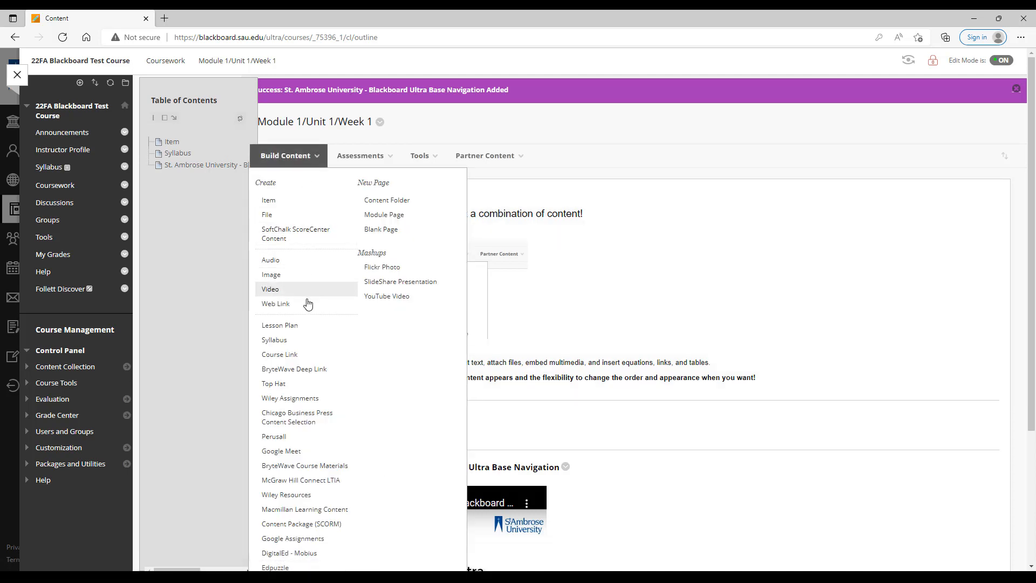
click(275, 304)
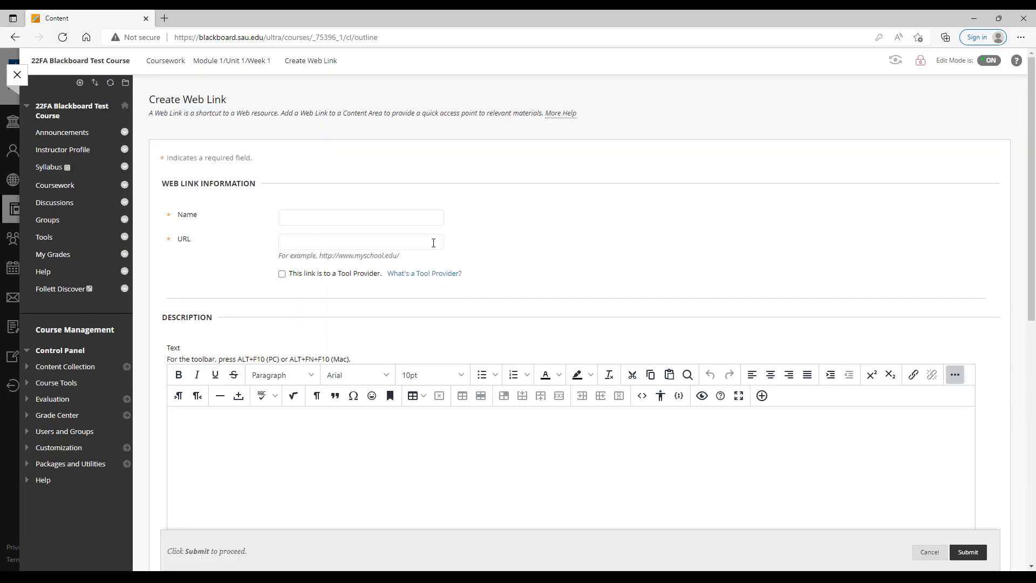
click(434, 243)
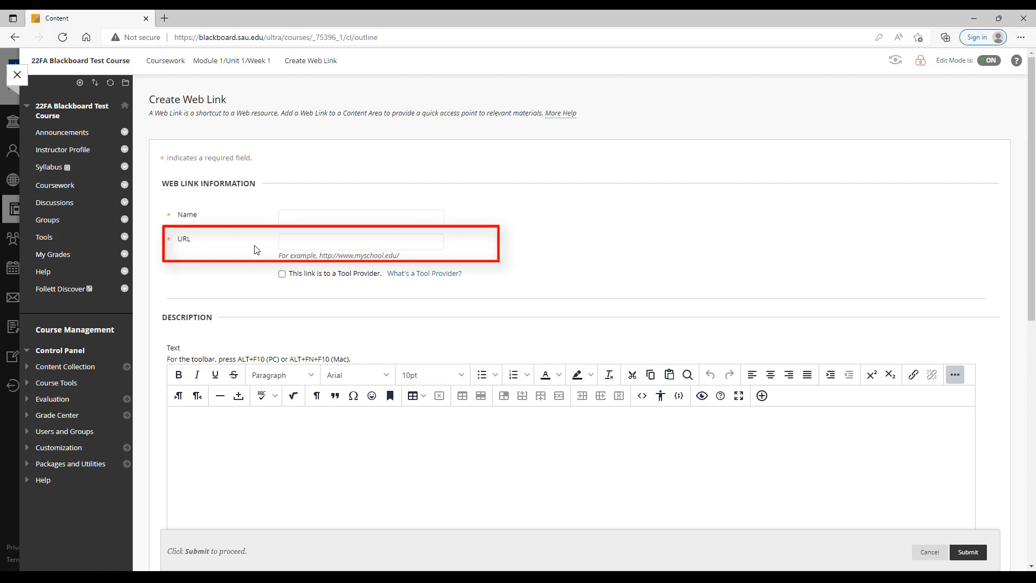
key(ctrl+v)
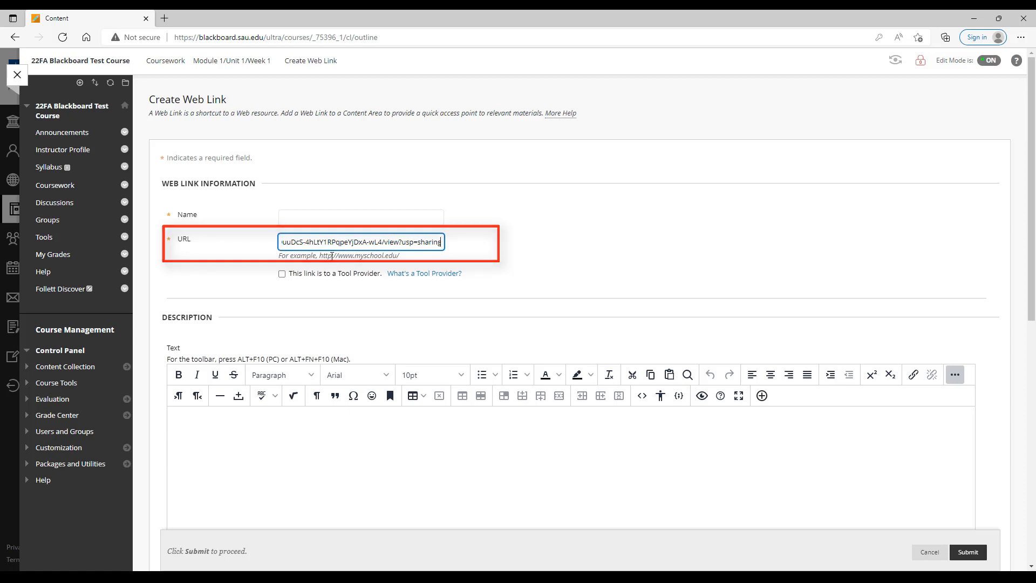
- Name the web link "Link to Google Drive File!" and submit it to the learning module
click(323, 217)
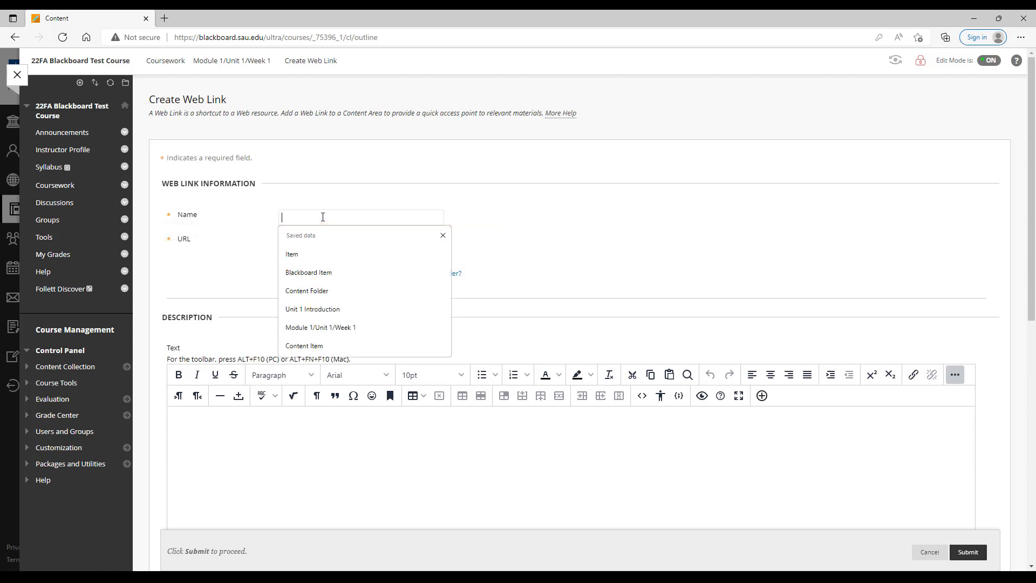
text(Link to )
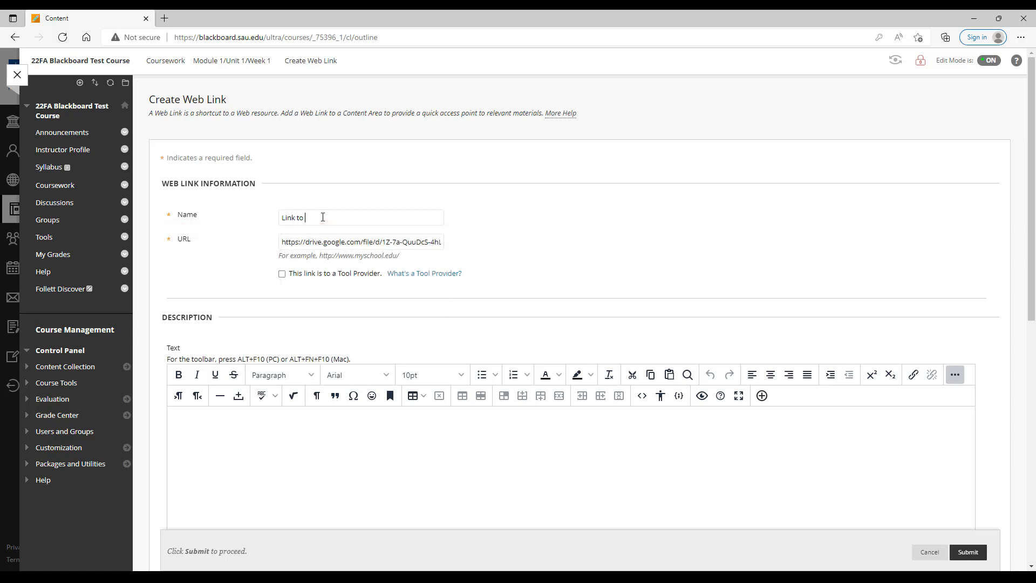
text(Google Drive File)
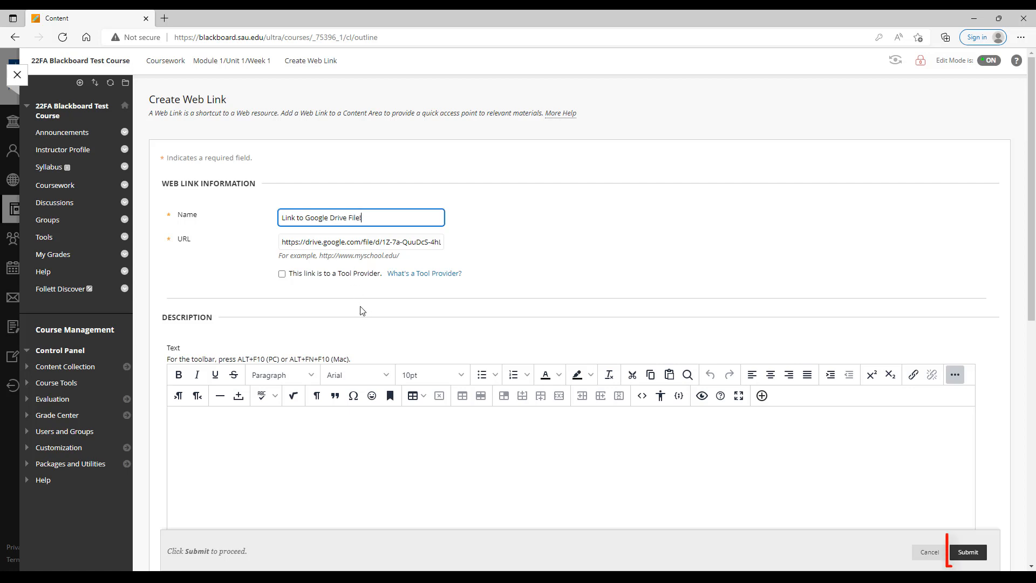
scroll(358, 307, down, 5)
click(961, 554)
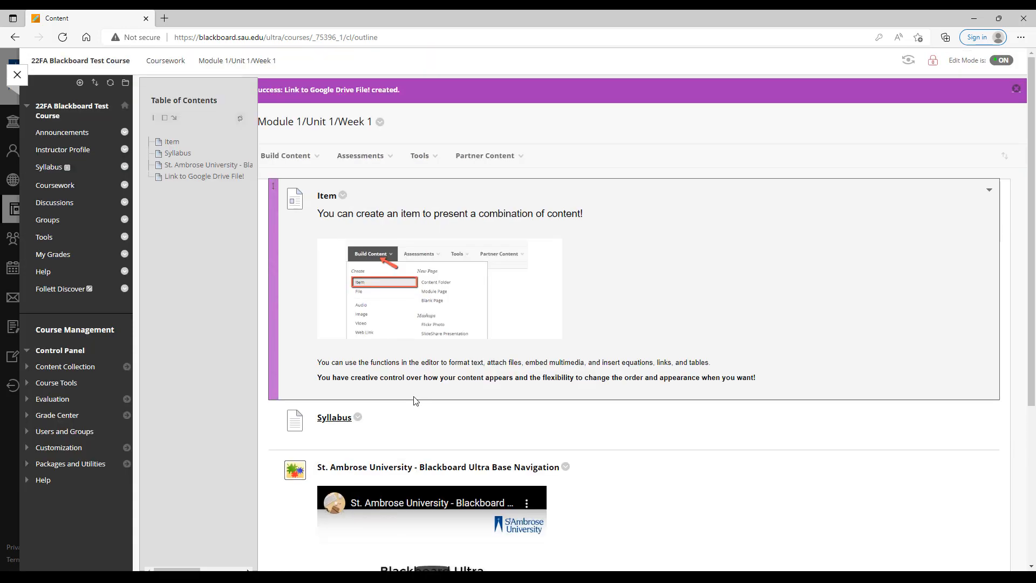
scroll(428, 506, down, 4)
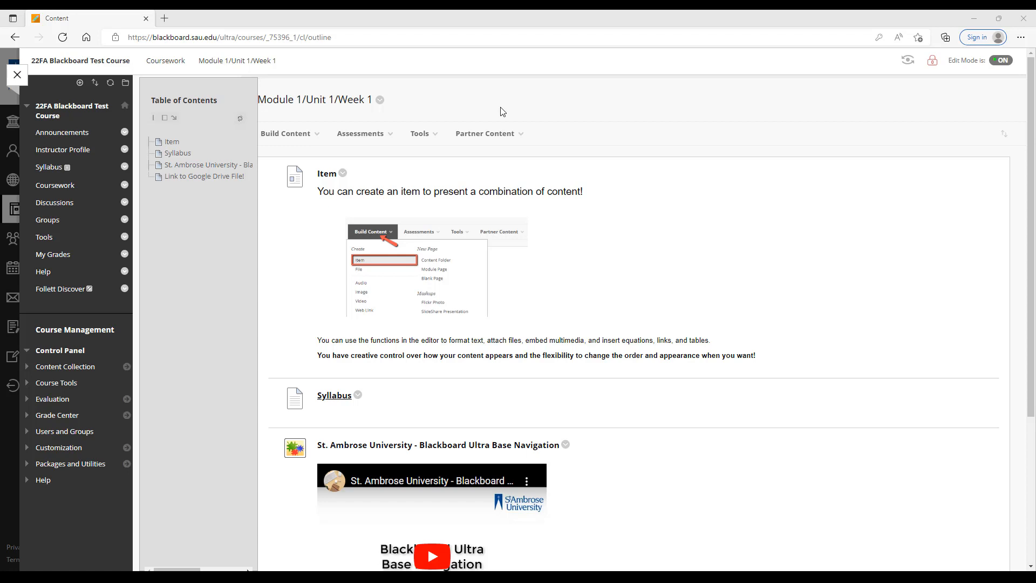
- Start a new assignment in the module named "Assignment #1" with the instructions "Input your instructions here!"
click(357, 135)
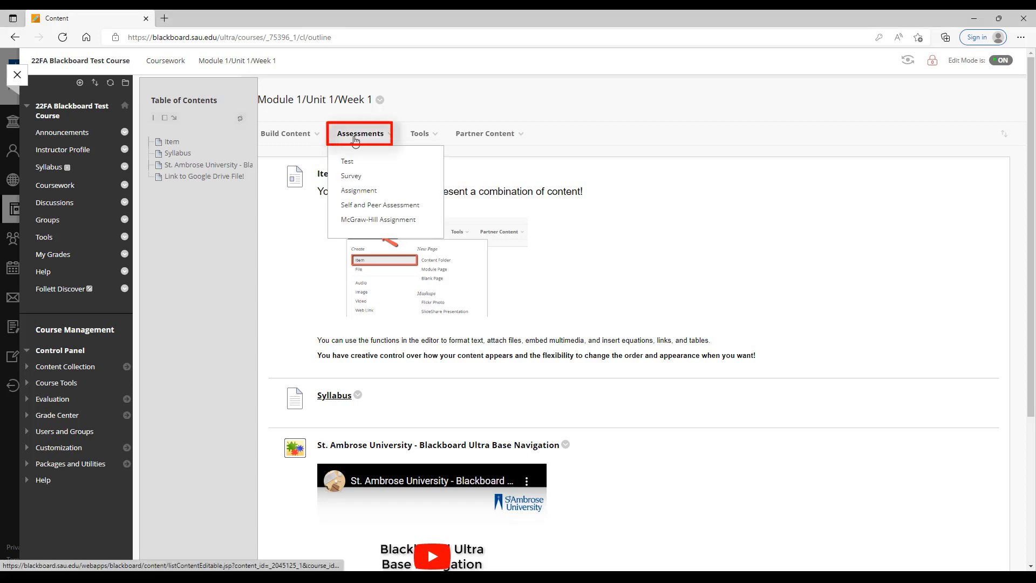
click(372, 193)
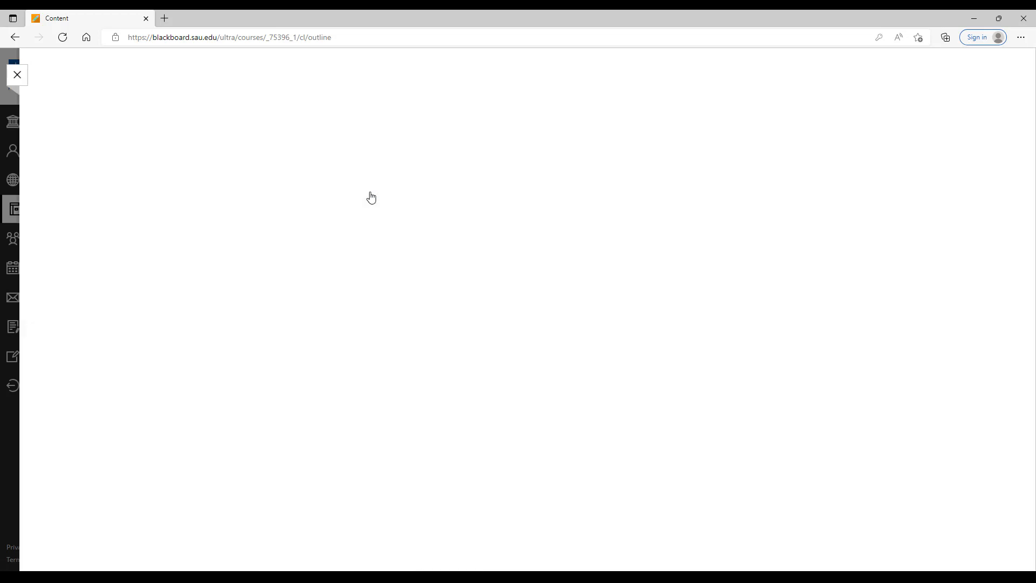
click(358, 219)
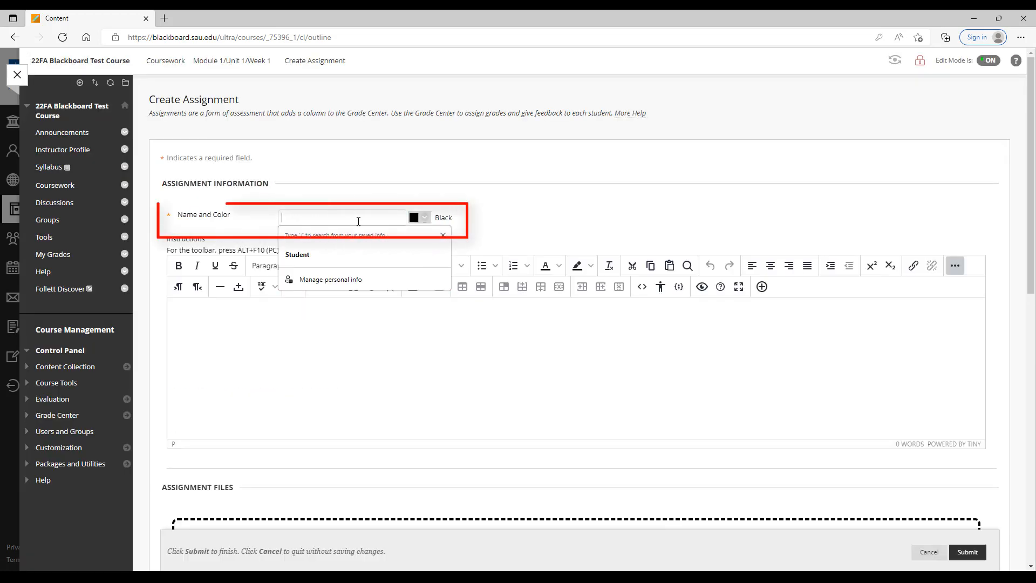
text(Assignme)
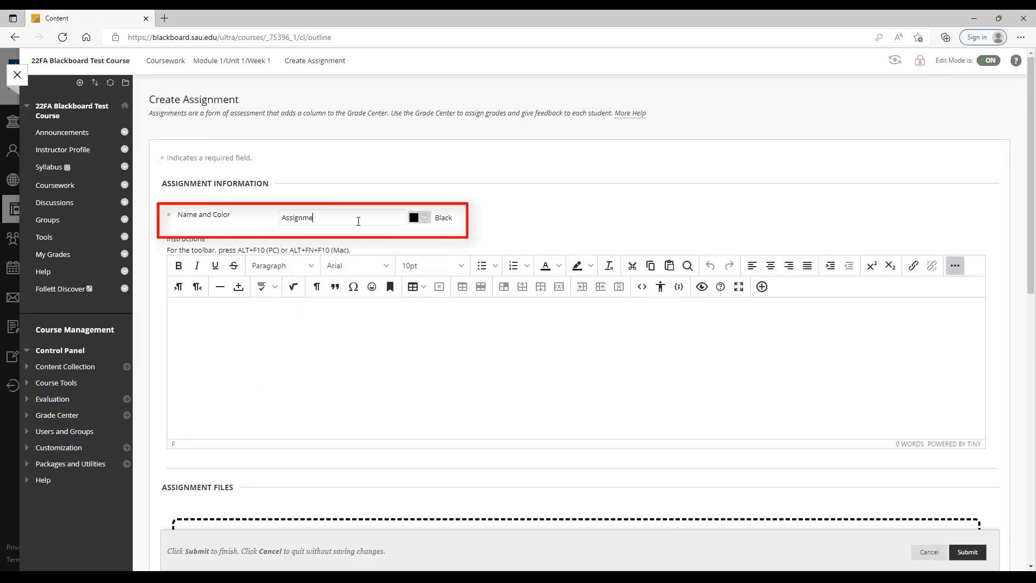
text(nt #1)
click(313, 355)
text(Inpu)
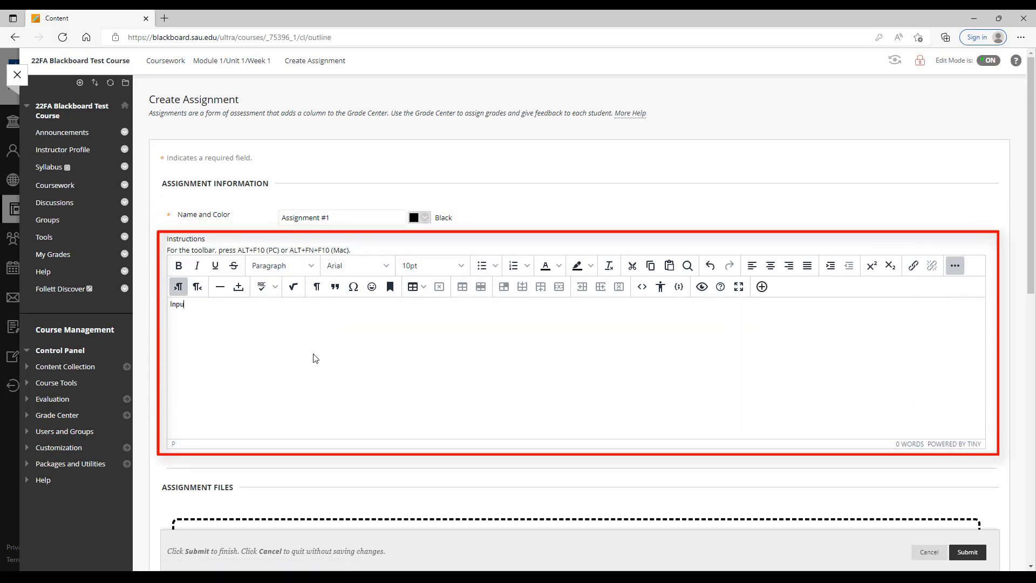
text(t your instructions here!)
- Set the assignment's points possible to 10 and look at the choices for adding a rubric
scroll(313, 358, down, 3)
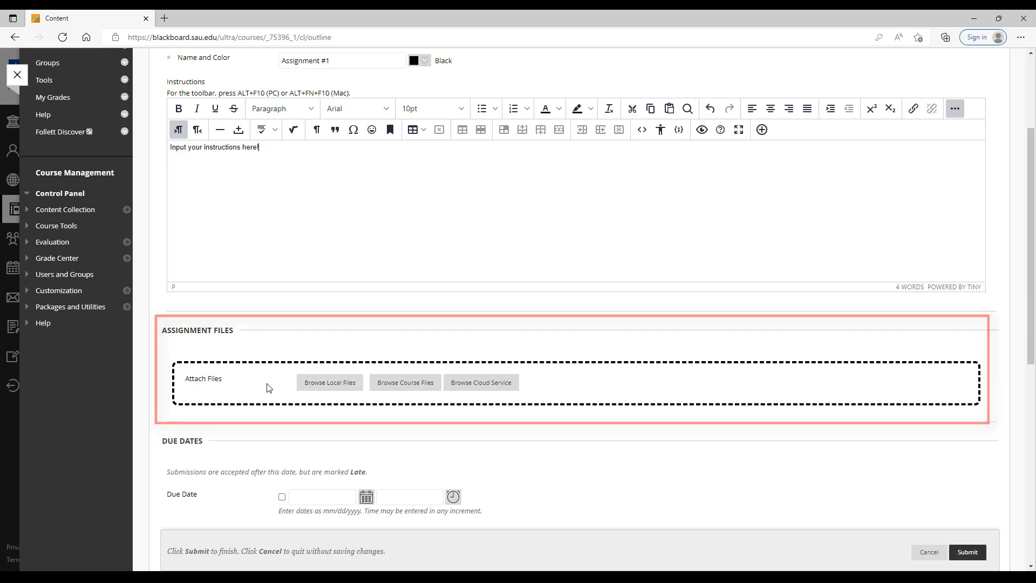
scroll(269, 387, down, 6)
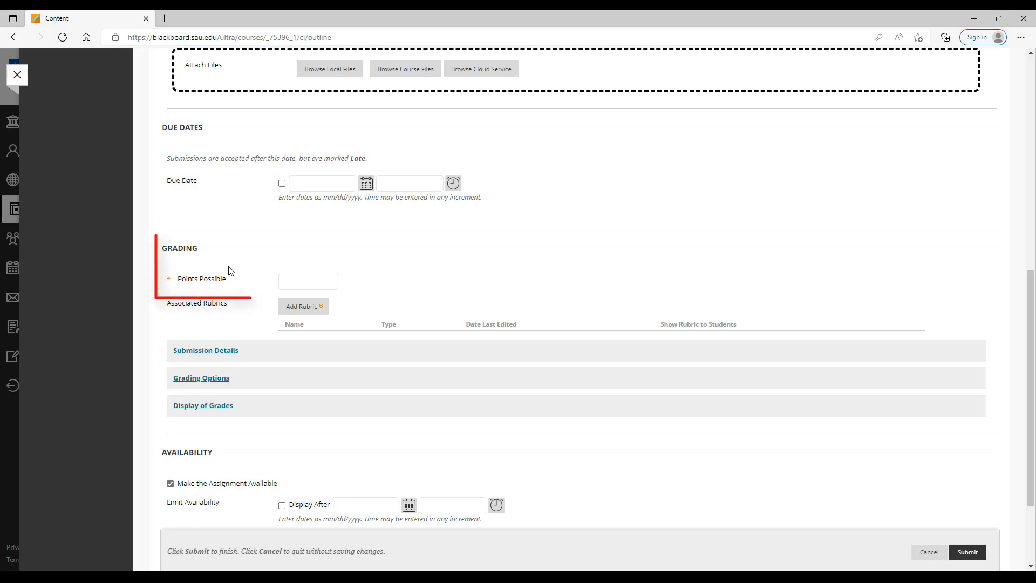
click(305, 280)
text(10)
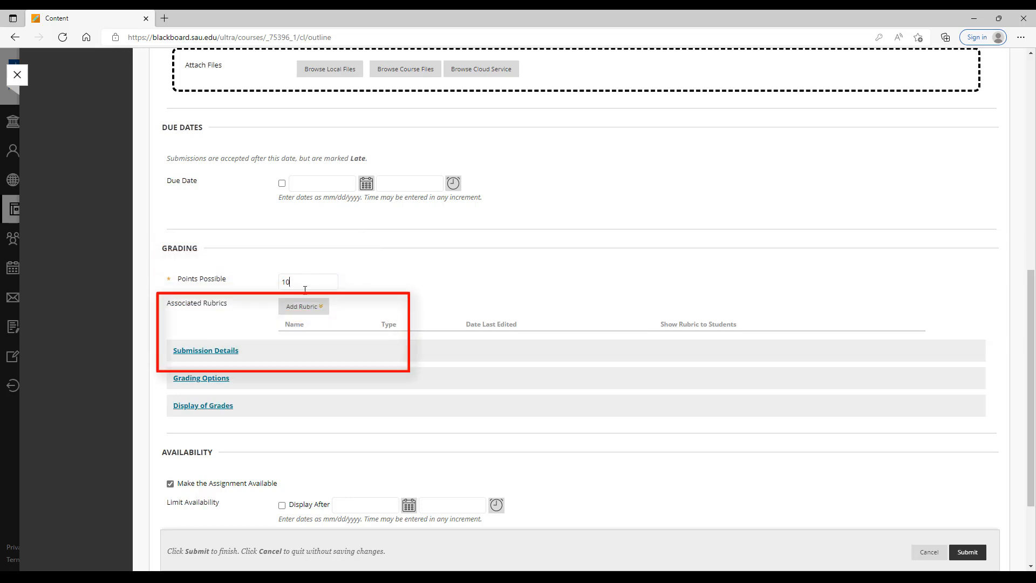
click(302, 307)
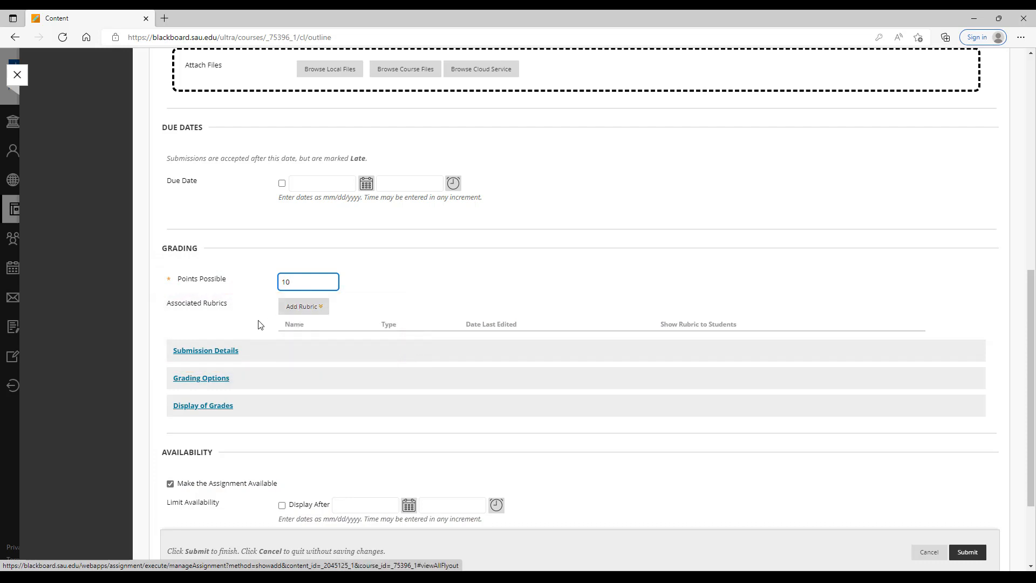
- Try Group Submission in the submission details with Class 1 and Class 2 selected, and return the assignment type to Individual Submission
click(229, 352)
scroll(258, 248, down, 3)
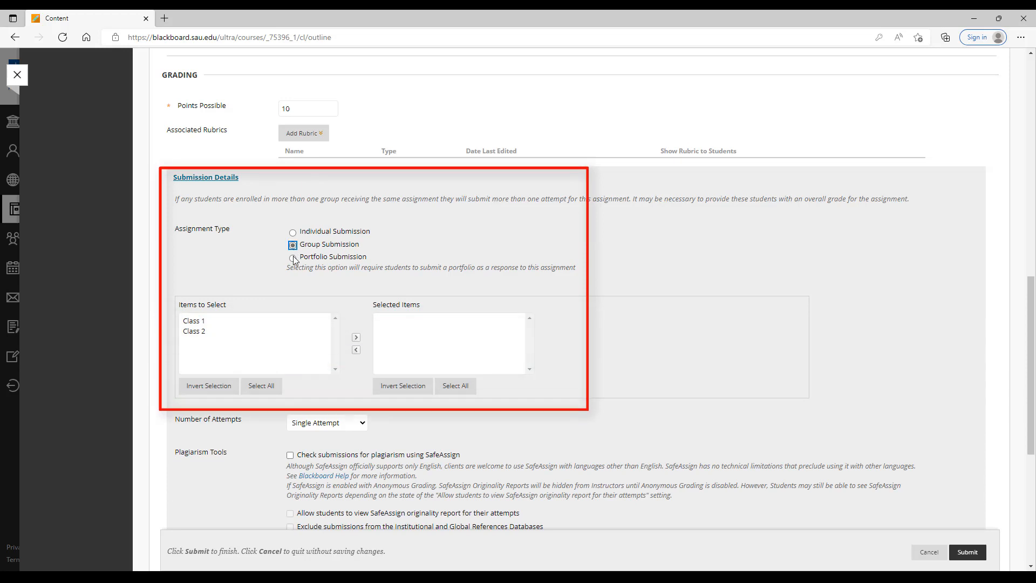
click(225, 323)
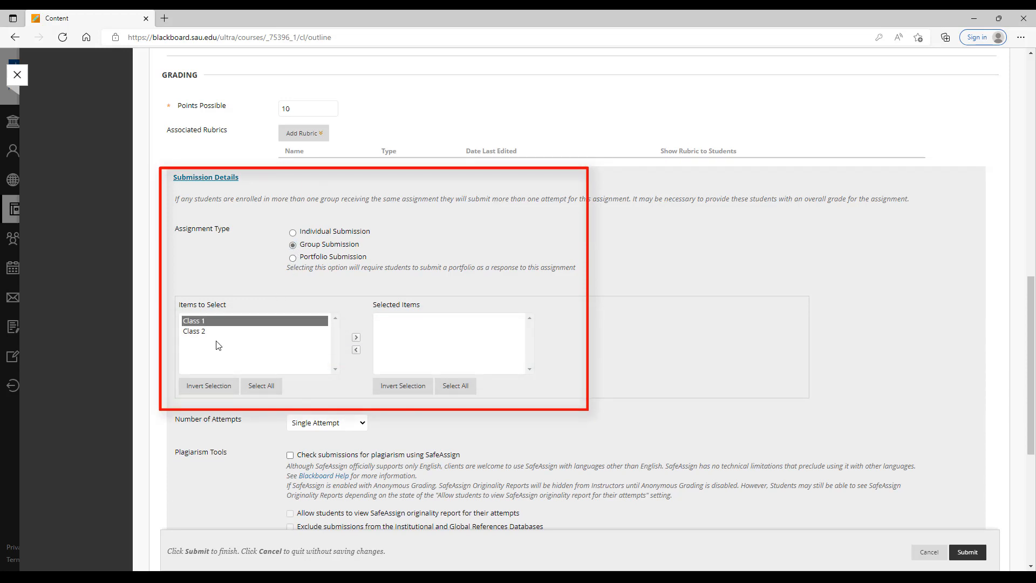
shift+click(218, 333)
click(356, 338)
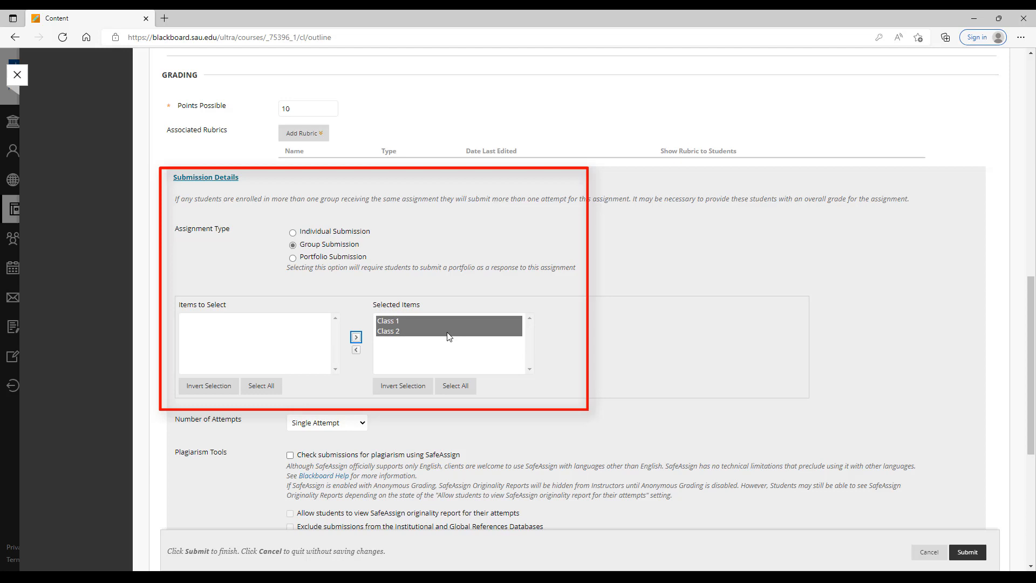
click(294, 234)
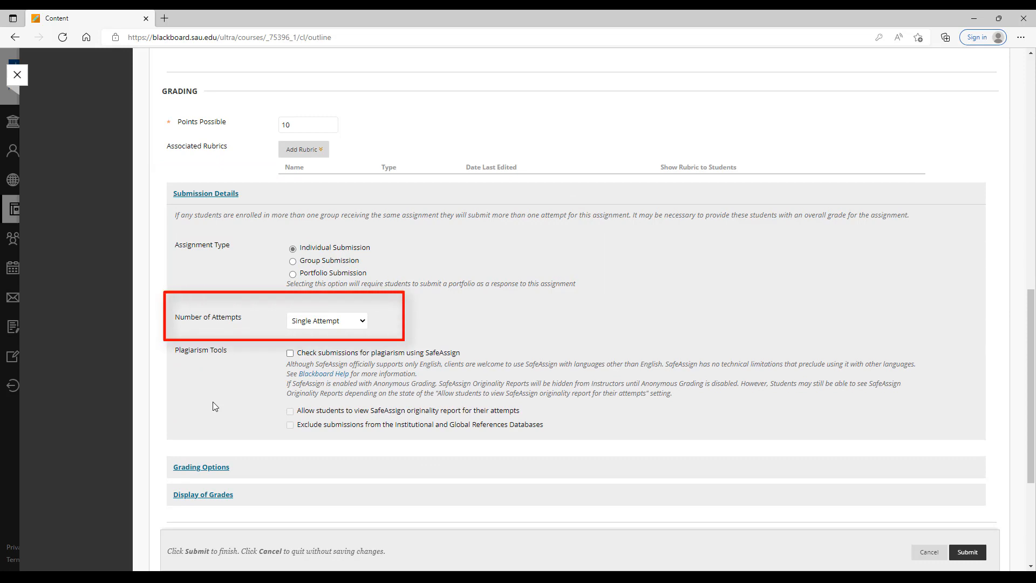
- Examine the assignment's choices for number of attempts, grading options and display of grades
click(341, 322)
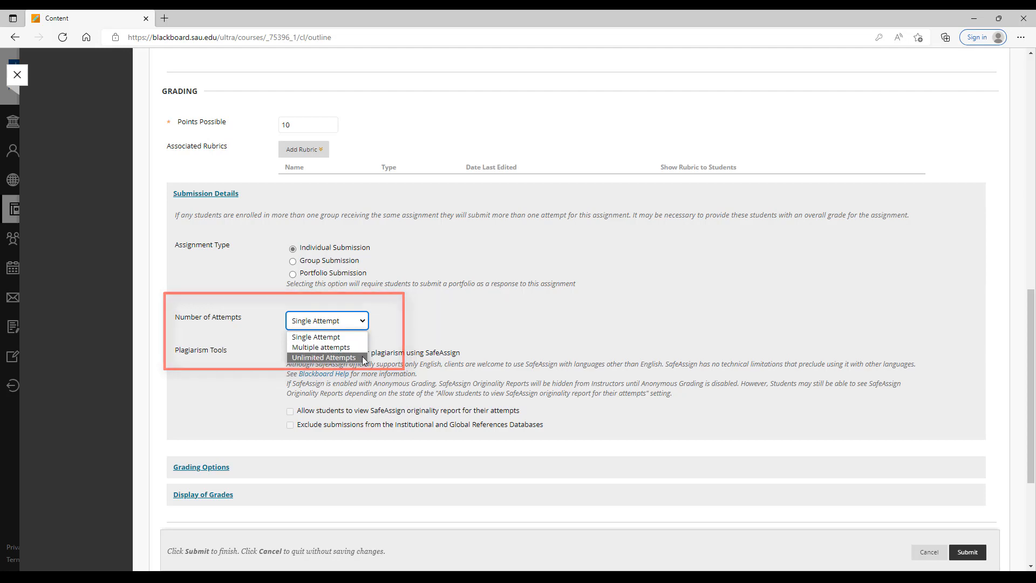
click(251, 374)
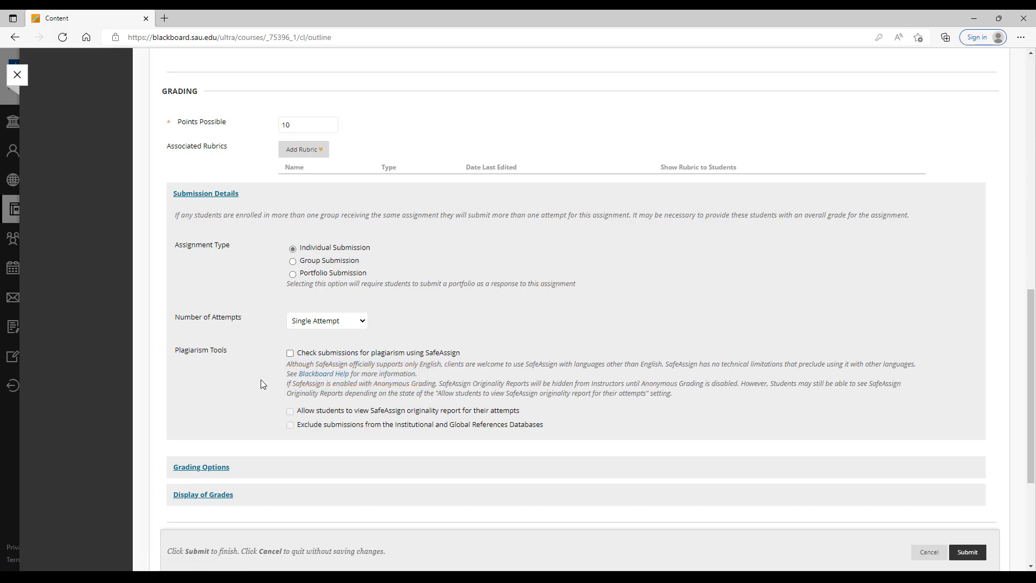
scroll(263, 384, down, 1)
scroll(263, 384, down, 3)
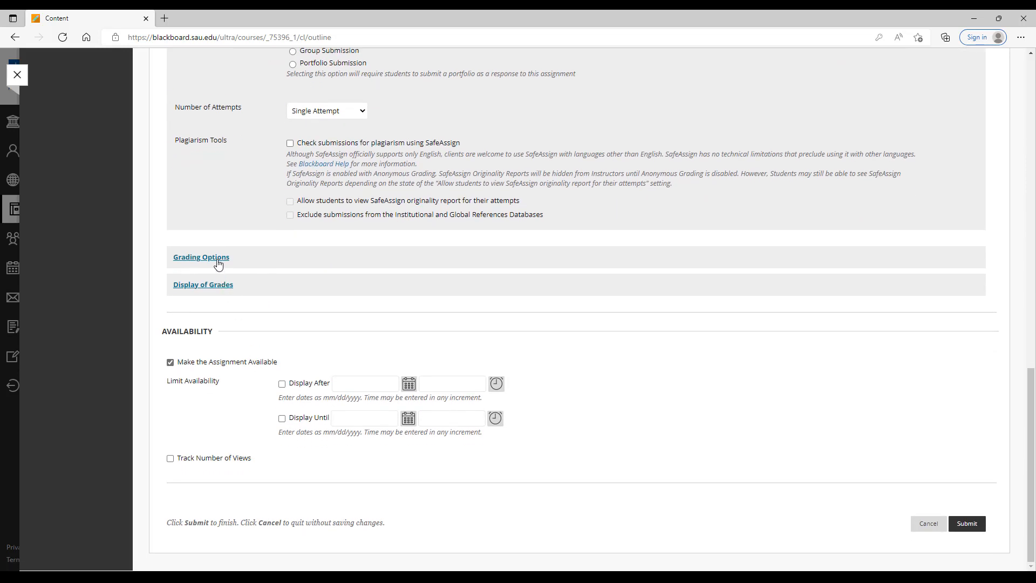
click(201, 257)
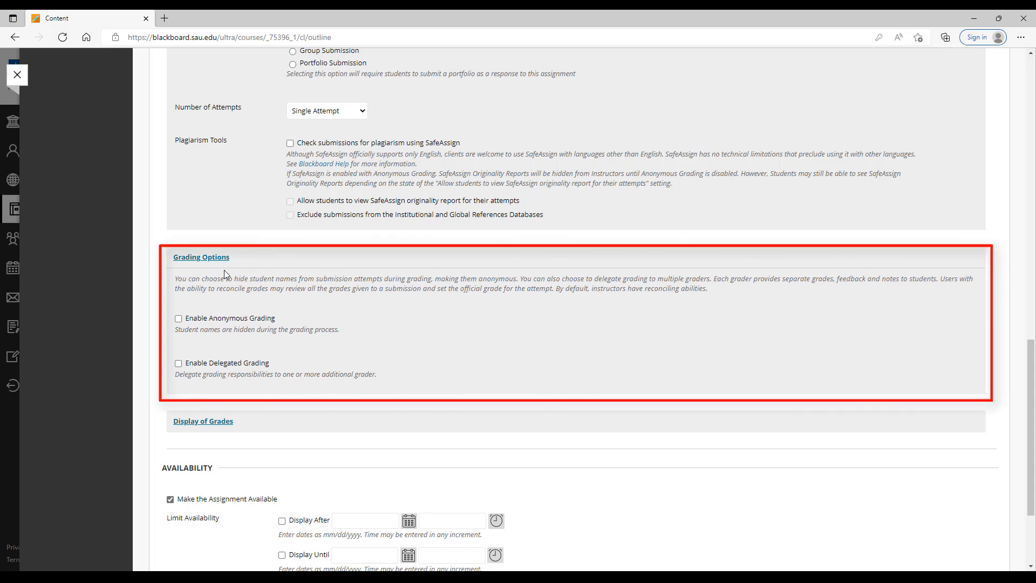
click(226, 259)
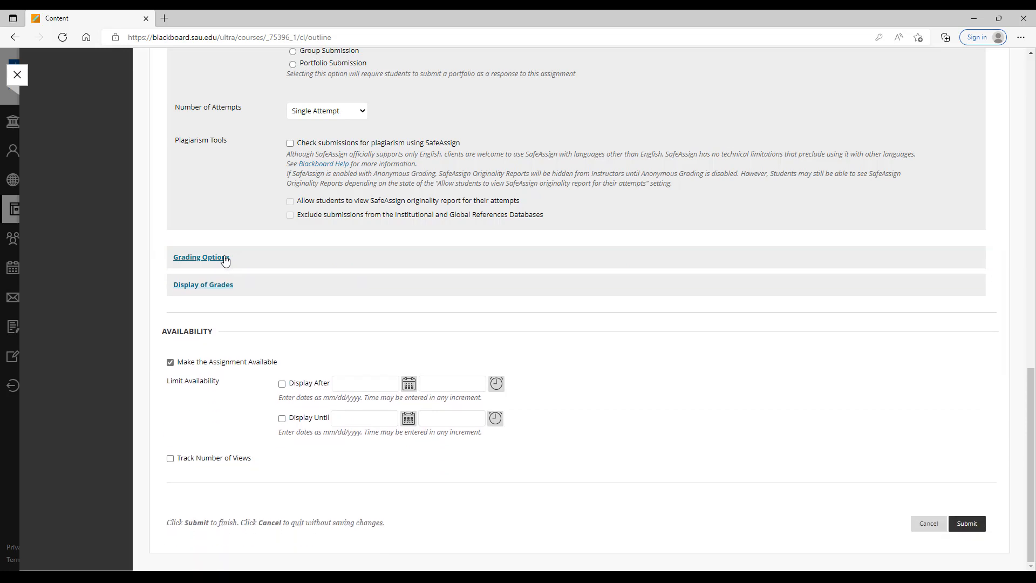
click(221, 287)
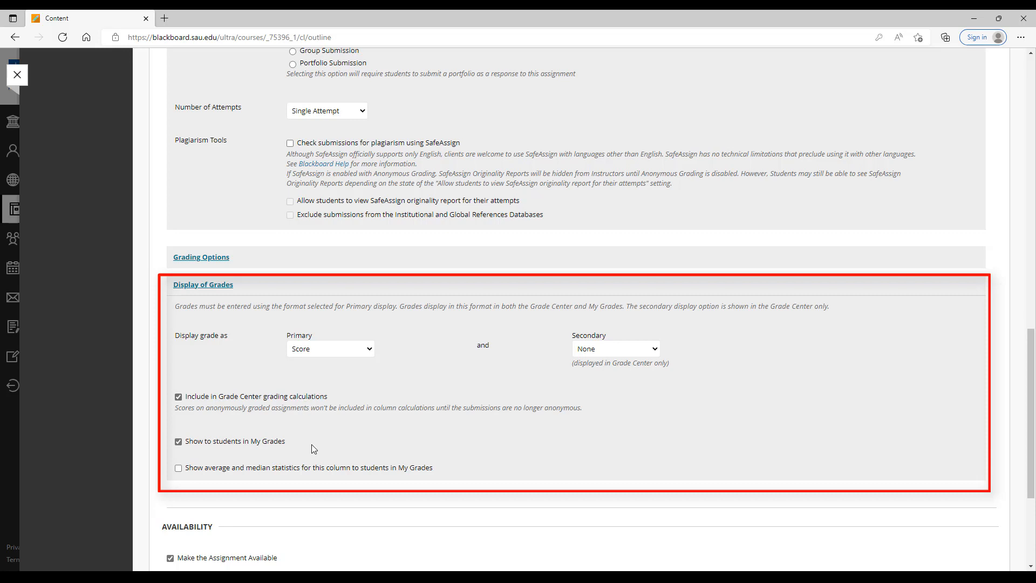
- Submit Assignment #1 to the learning module and check it in the content list
scroll(312, 445, down, 3)
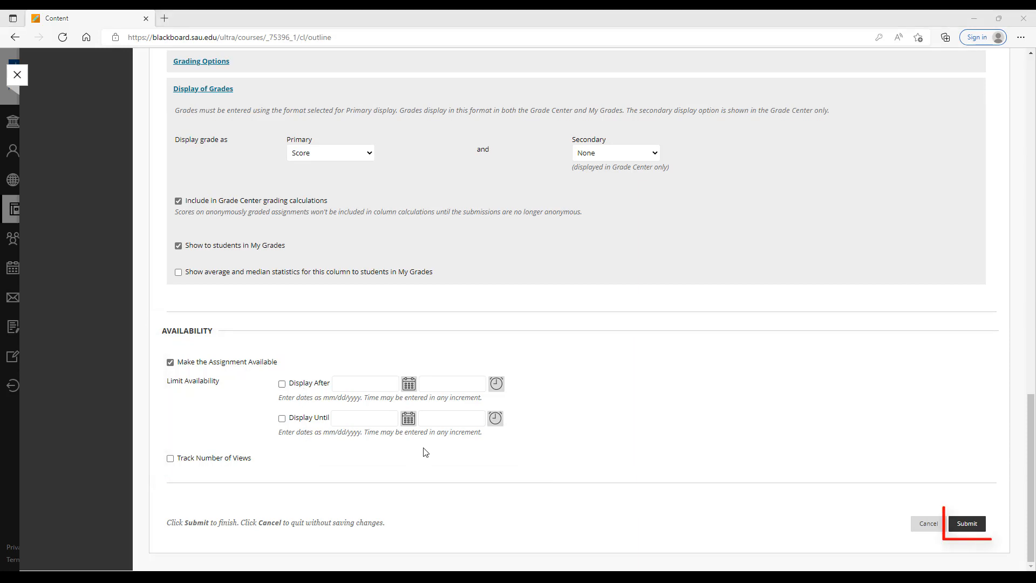
click(960, 527)
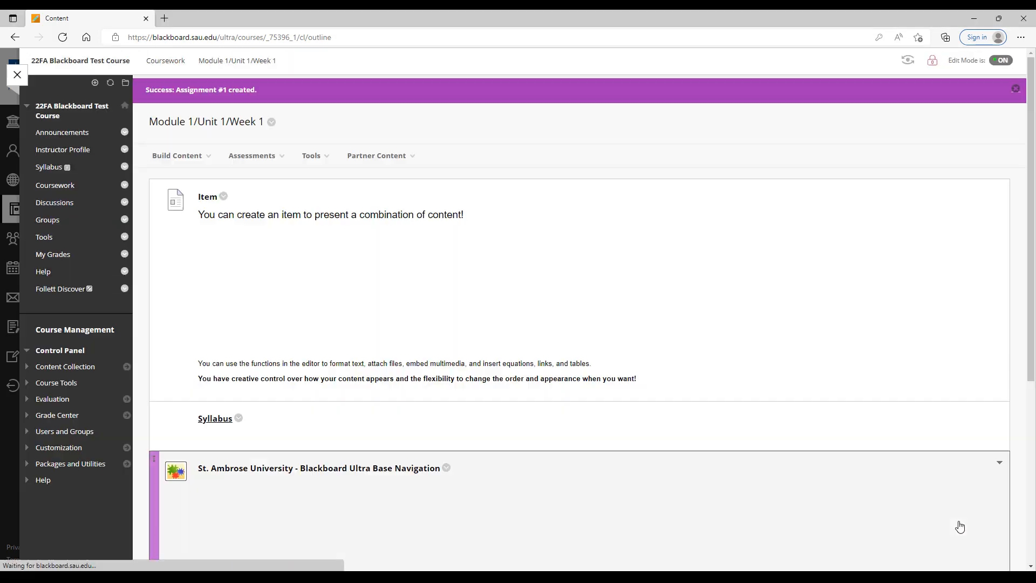
scroll(517, 498, down, 5)
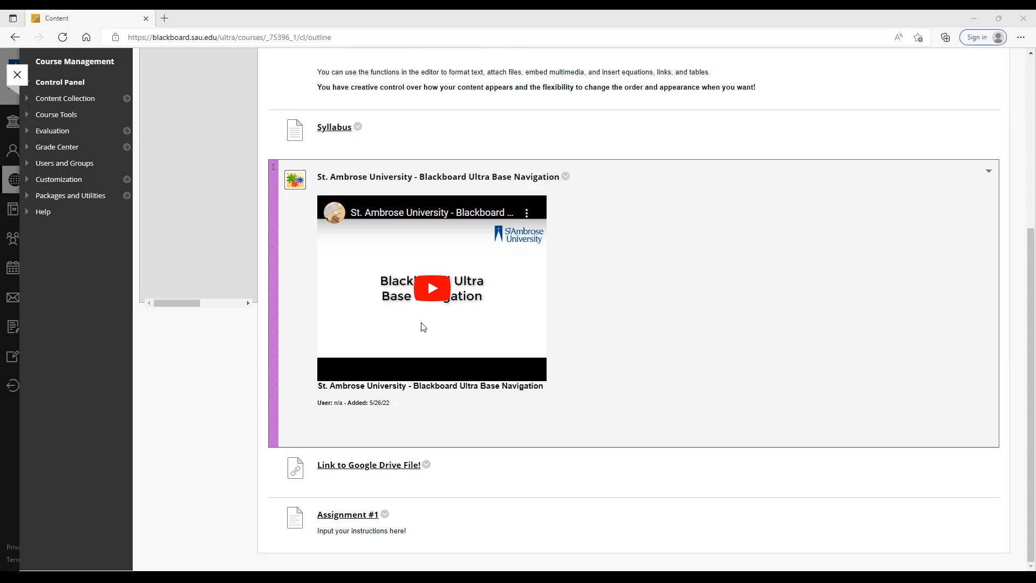
- Open the course's Needs Grading page and look at the grading options for Assignment #1, including grading with user names hidden
scroll(338, 434, up, 5)
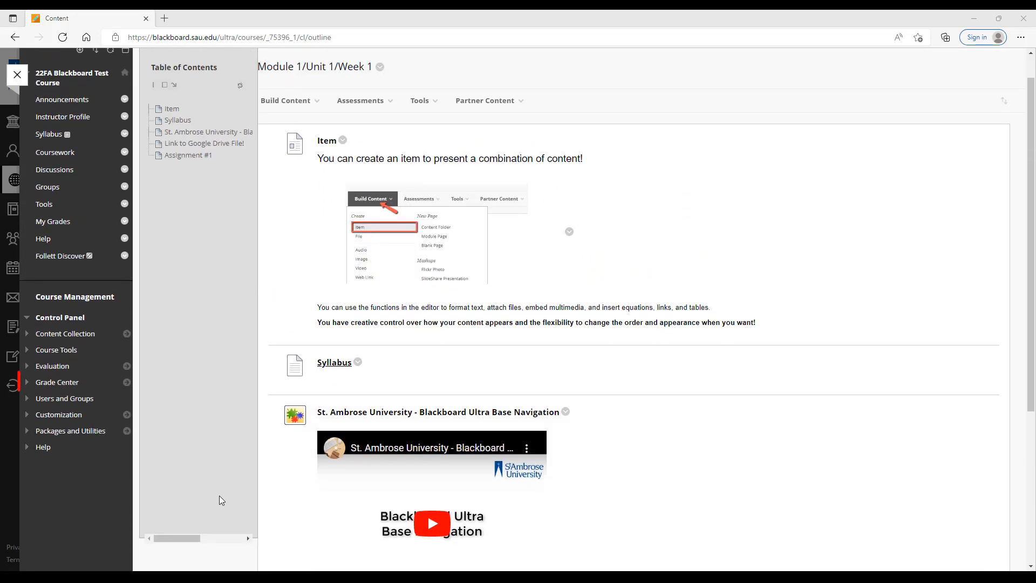
click(76, 385)
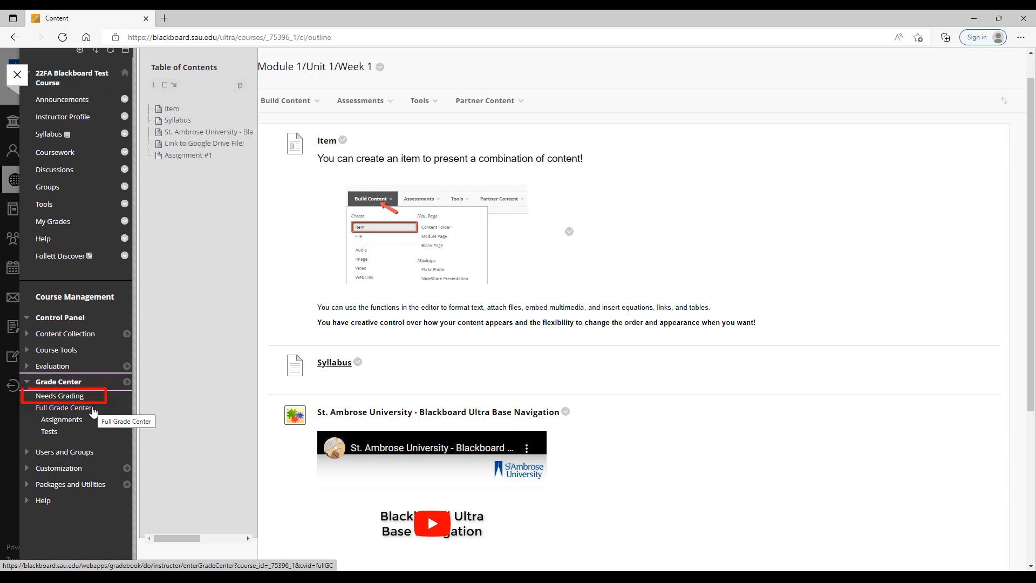
click(71, 398)
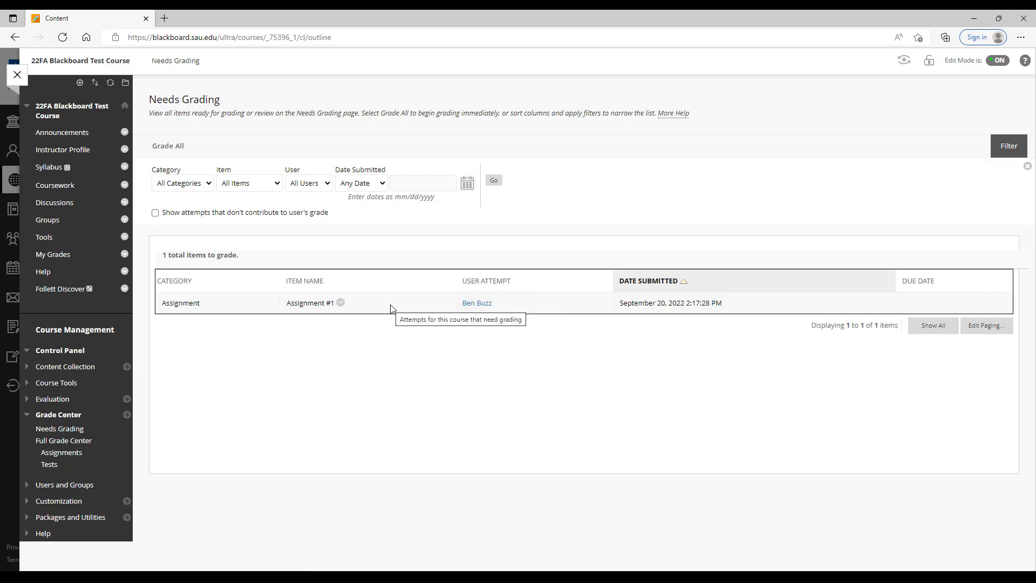
click(341, 304)
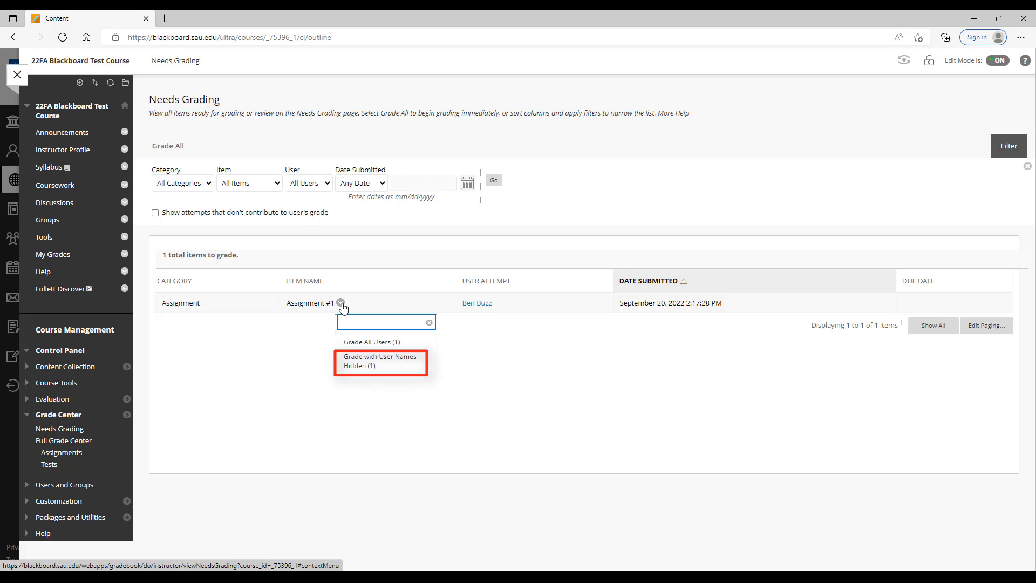
click(304, 345)
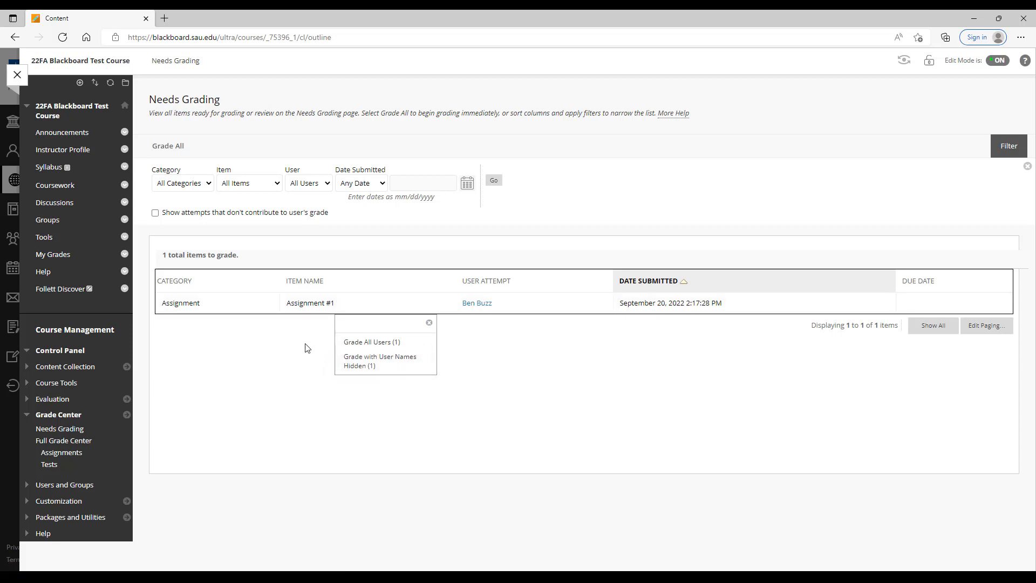
- Open the Full Grade Center and look at the options for the student's submitted Assignment #1 attempt
click(93, 441)
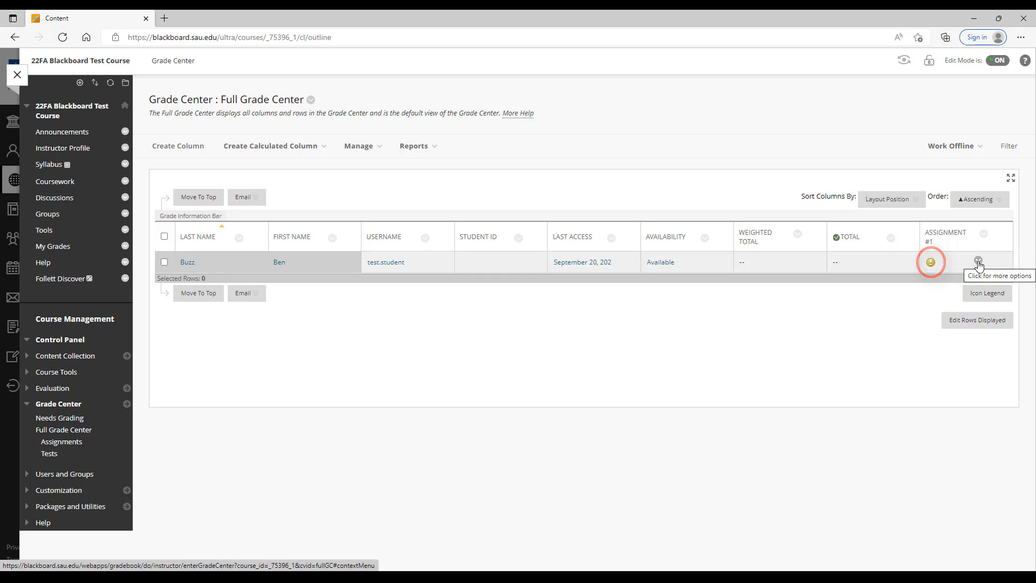
click(978, 261)
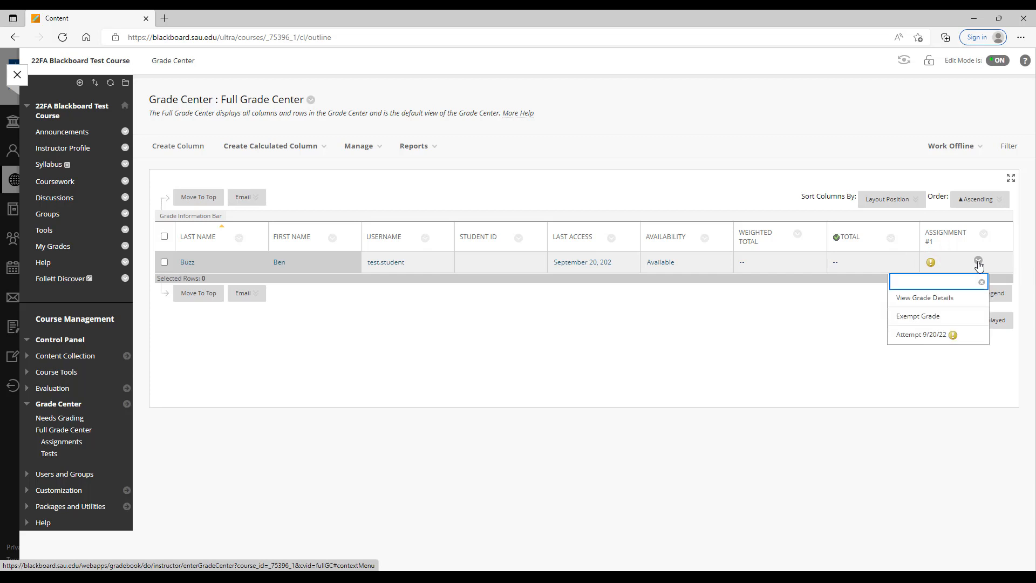
click(971, 341)
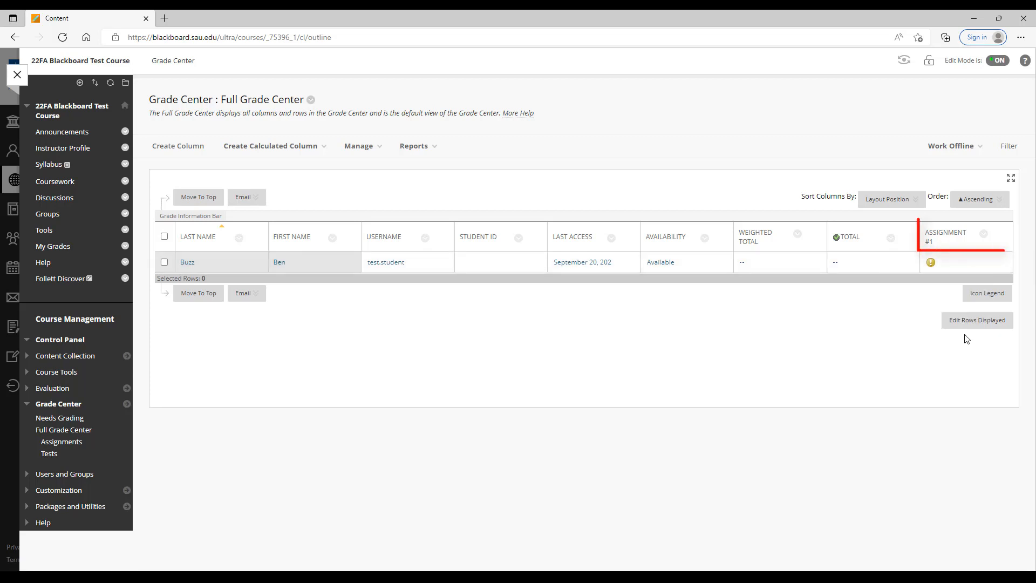
- Start Grade Attempts for the Assignment #1 column and expand the attempt's grade and learner feedback fields
click(984, 235)
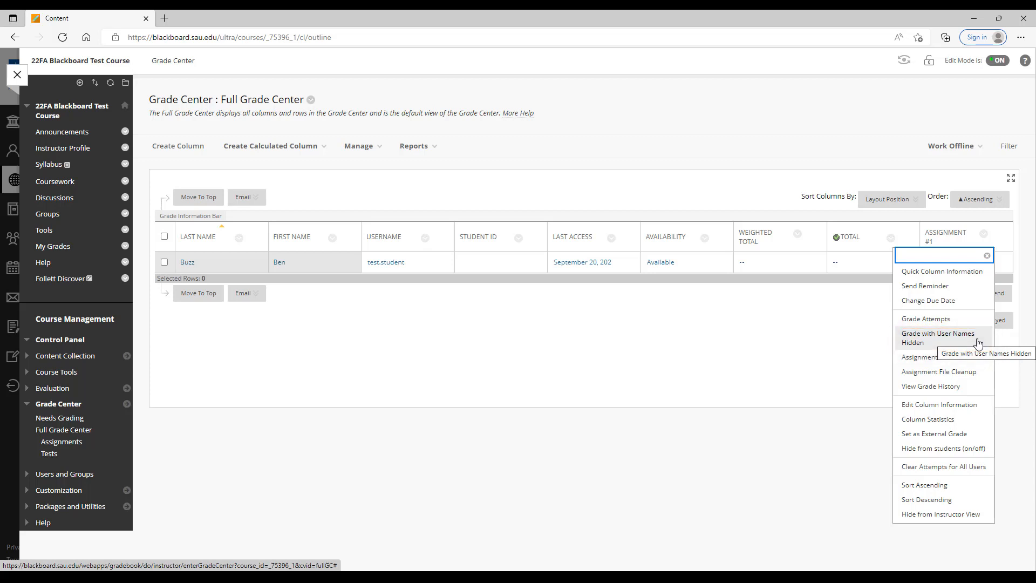
click(978, 322)
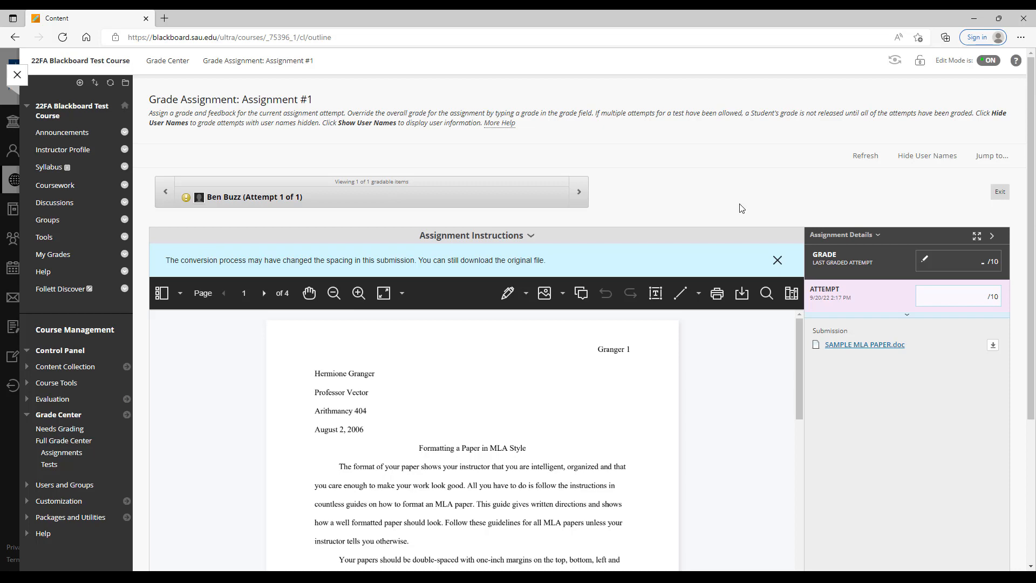
scroll(734, 183, down, 3)
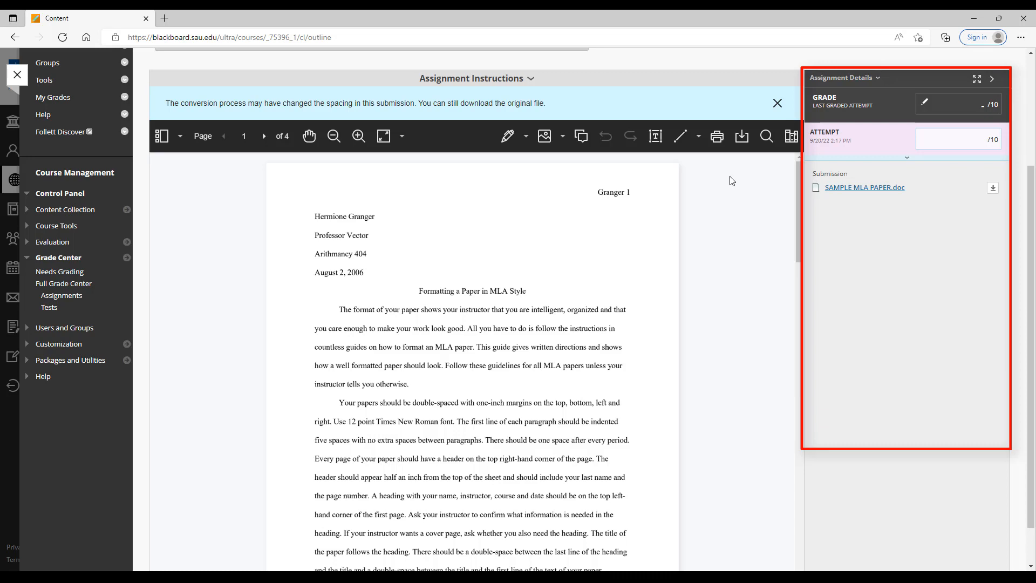
click(950, 143)
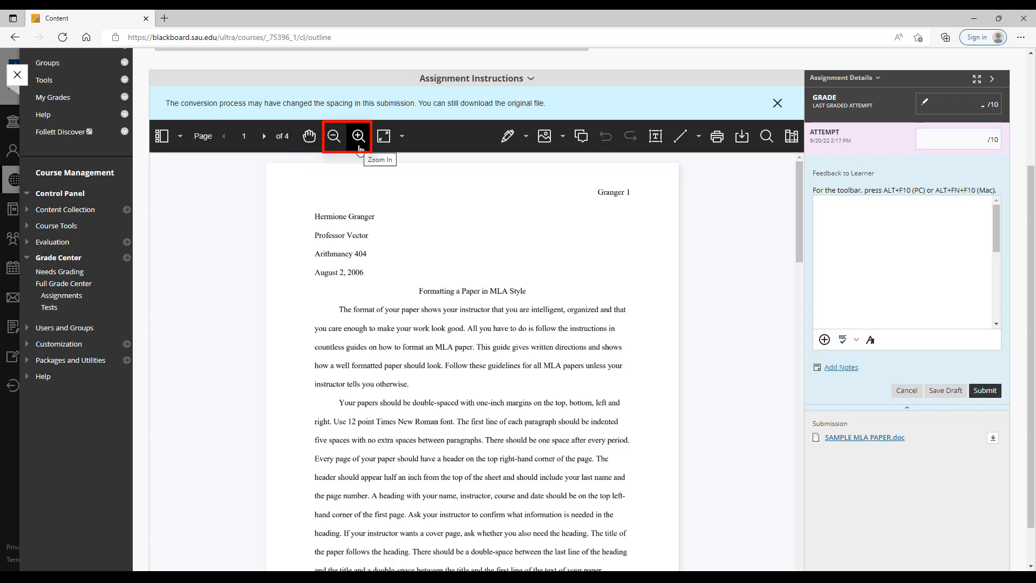
- Examine the submission viewer's page fit choices, its drawing, brush and eraser tools, and its image and stamp tools
click(402, 136)
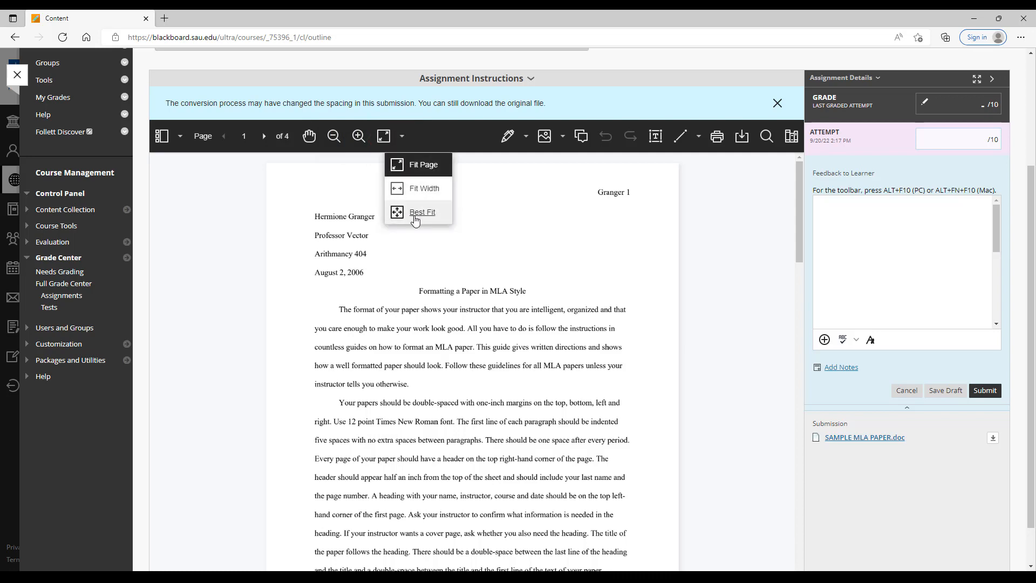
click(477, 148)
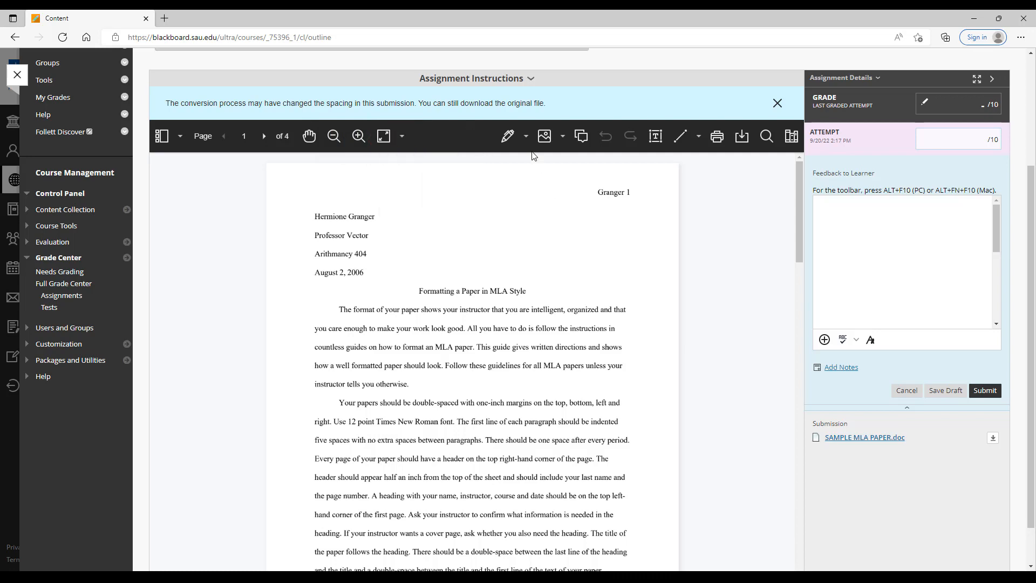
click(526, 136)
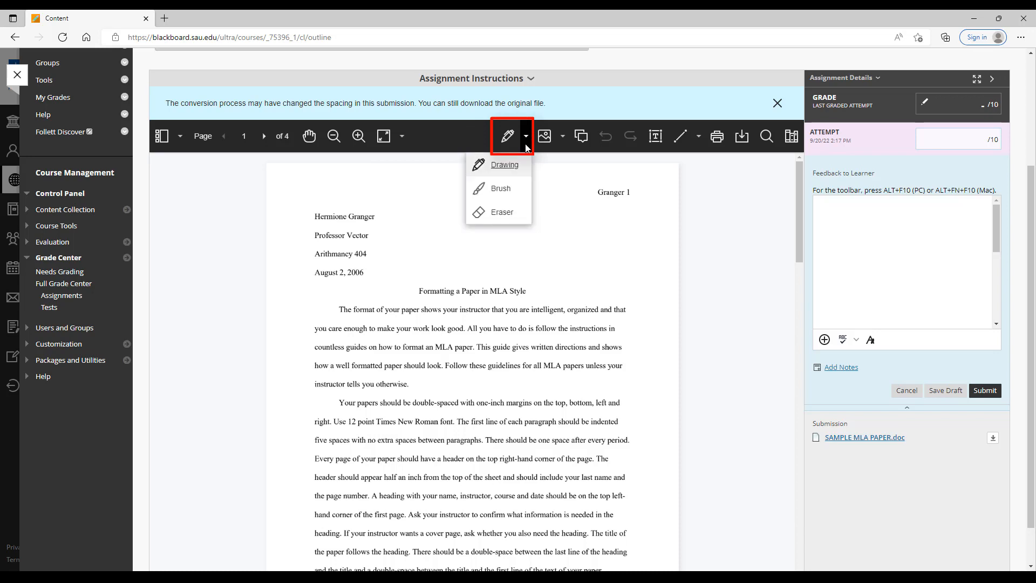
click(513, 165)
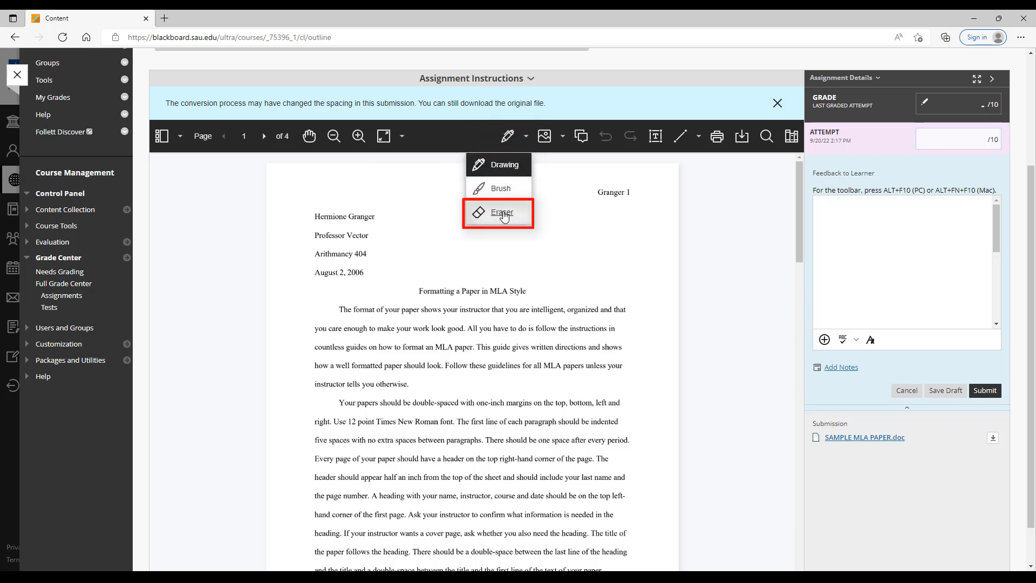
click(563, 136)
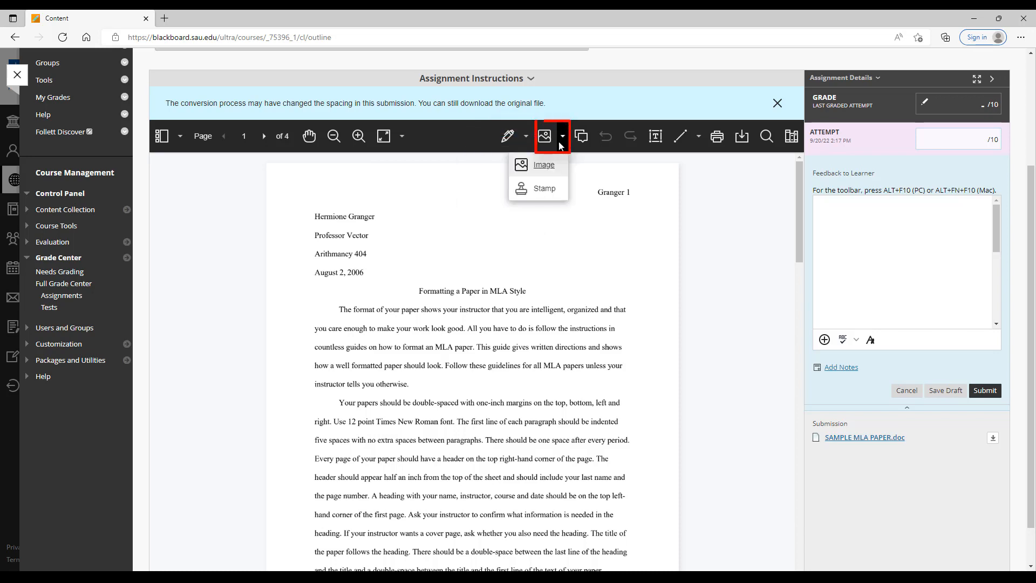
click(548, 168)
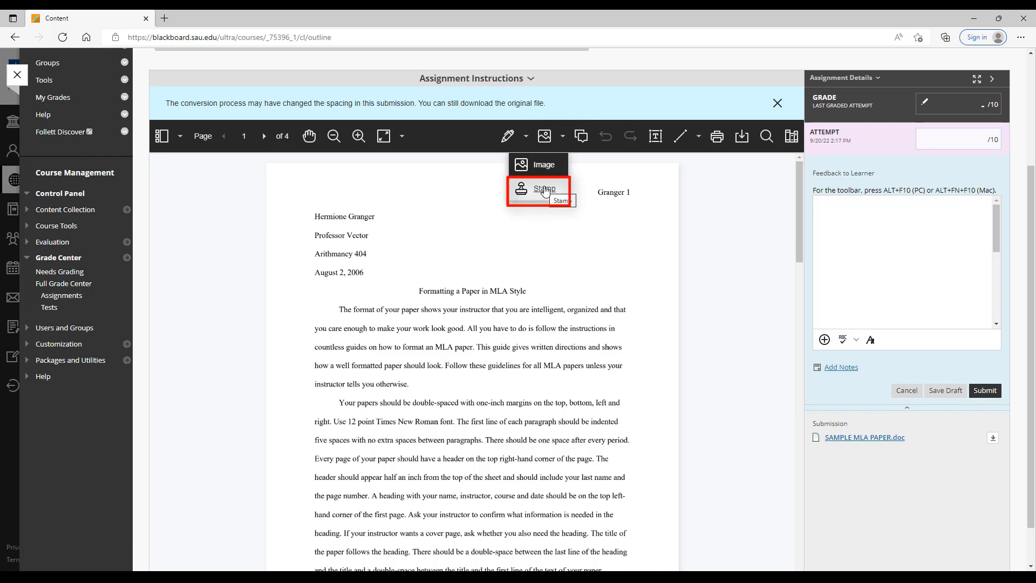
- Examine the viewer's shape annotation choices and its Content Library, and close the library
click(583, 147)
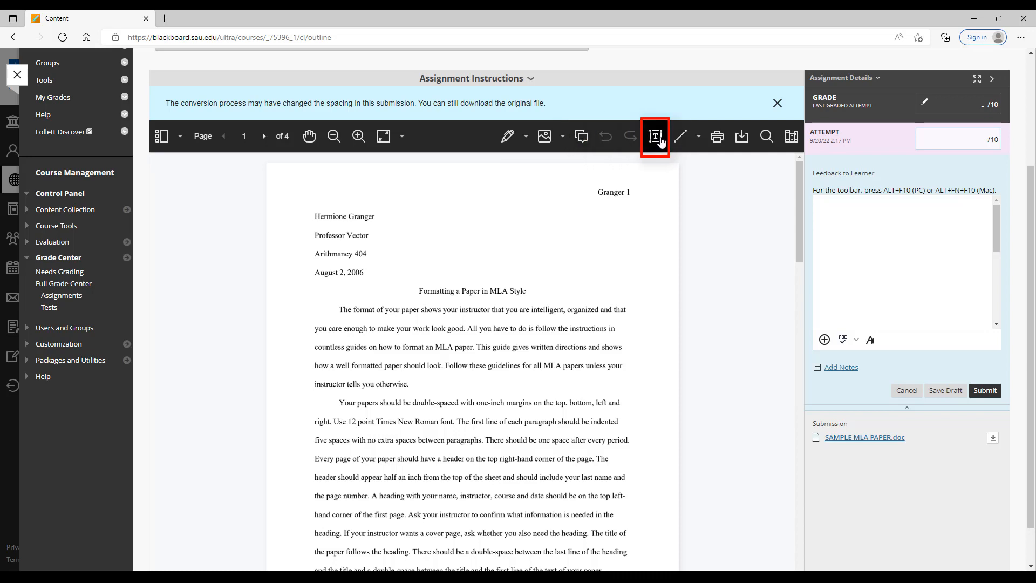
click(696, 139)
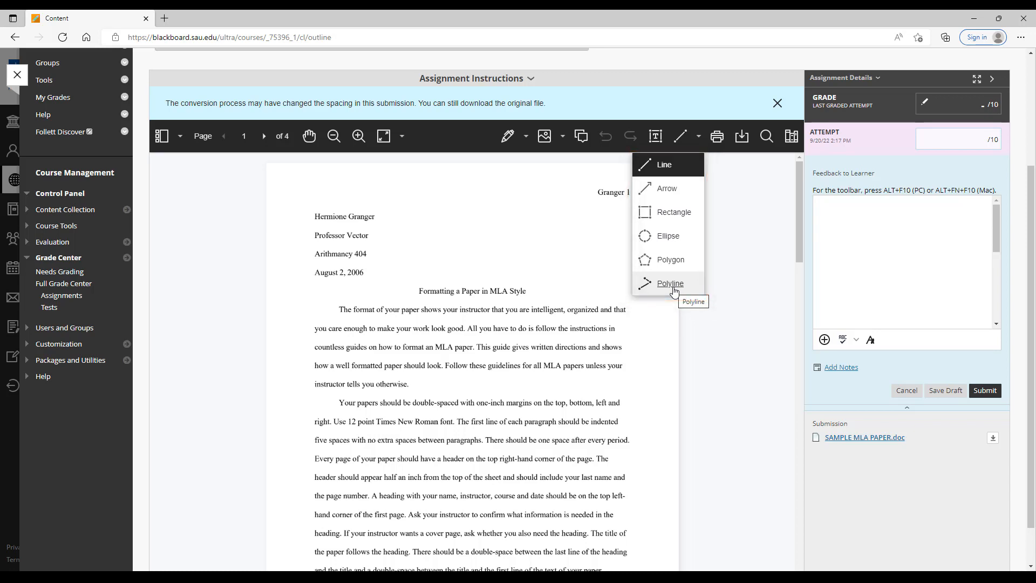
click(731, 169)
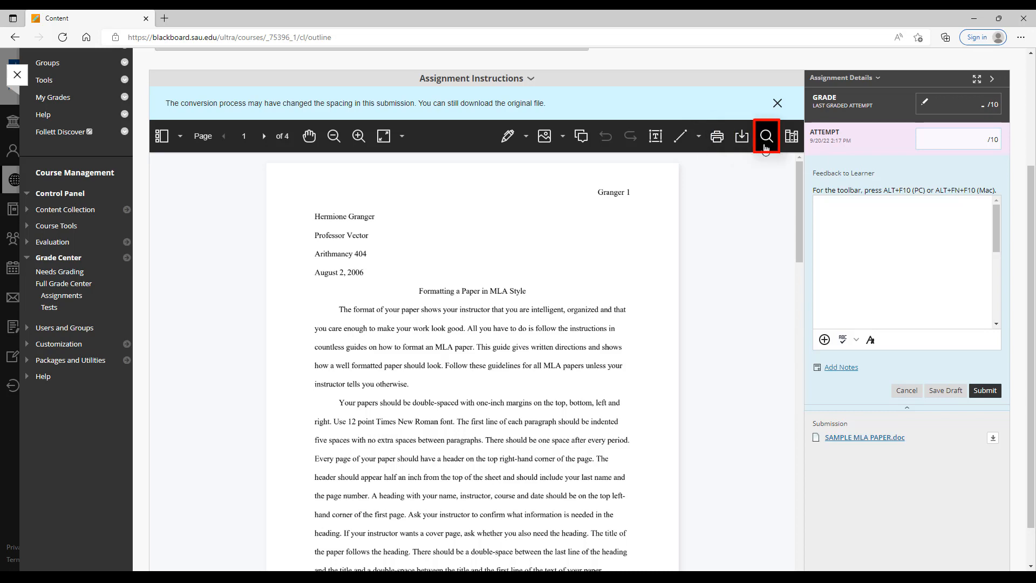
click(791, 139)
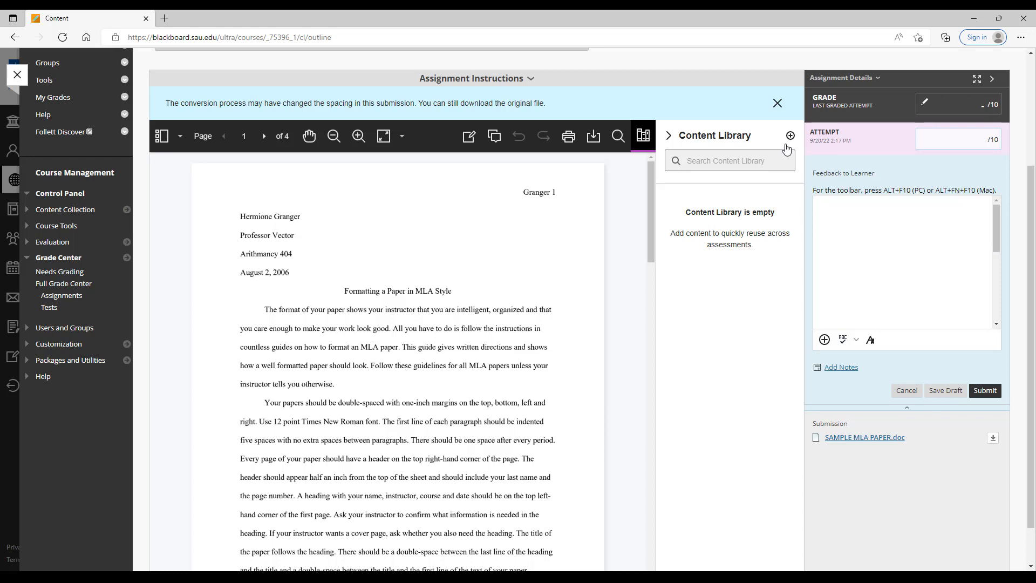
click(669, 136)
- Highlight the first sentence of the submitted paper's opening paragraph and exit the Assignment #1 grading page
drag(340, 309, 466, 328)
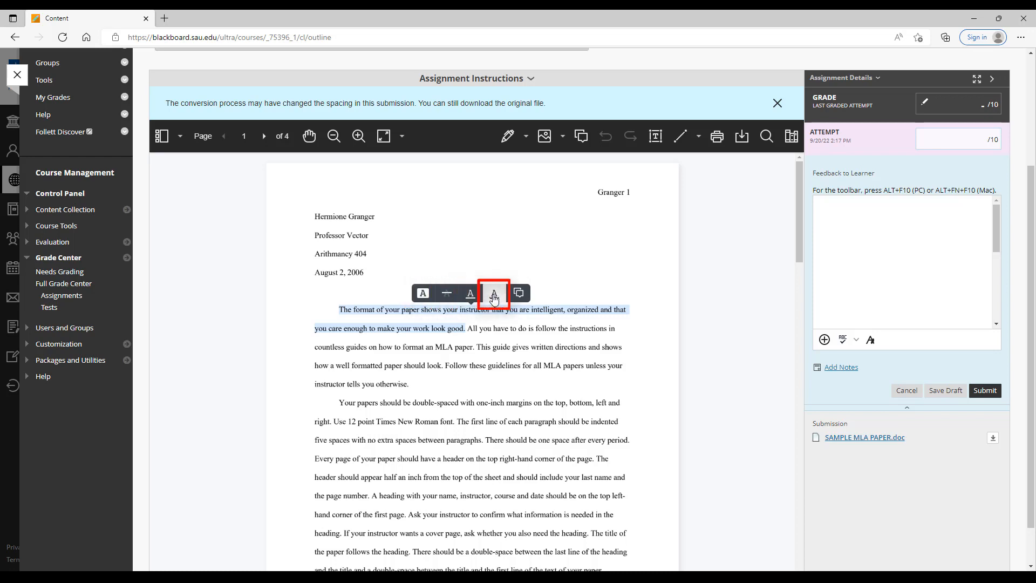
click(423, 294)
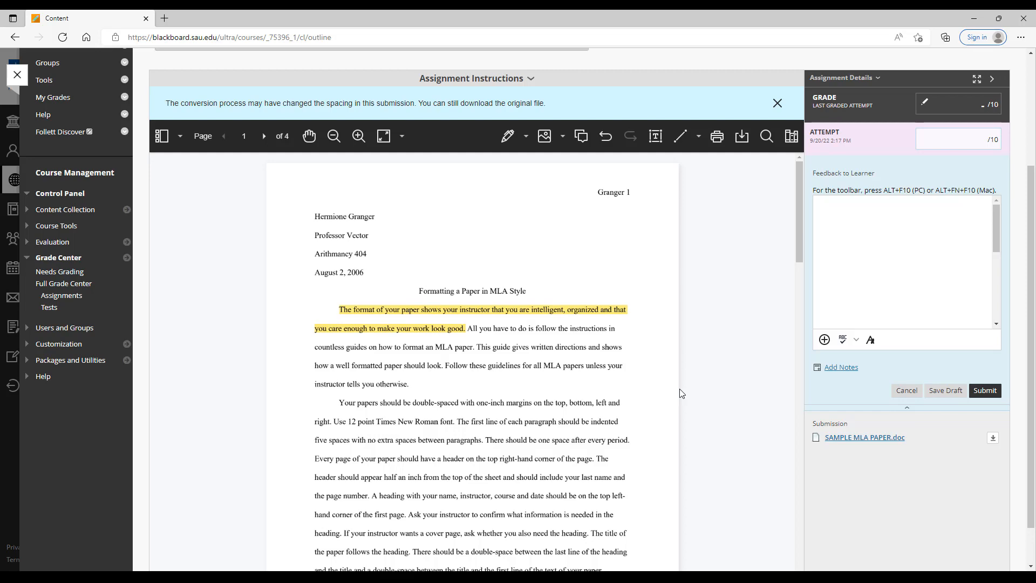
scroll(682, 394, down, 4)
scroll(892, 493, down, 1)
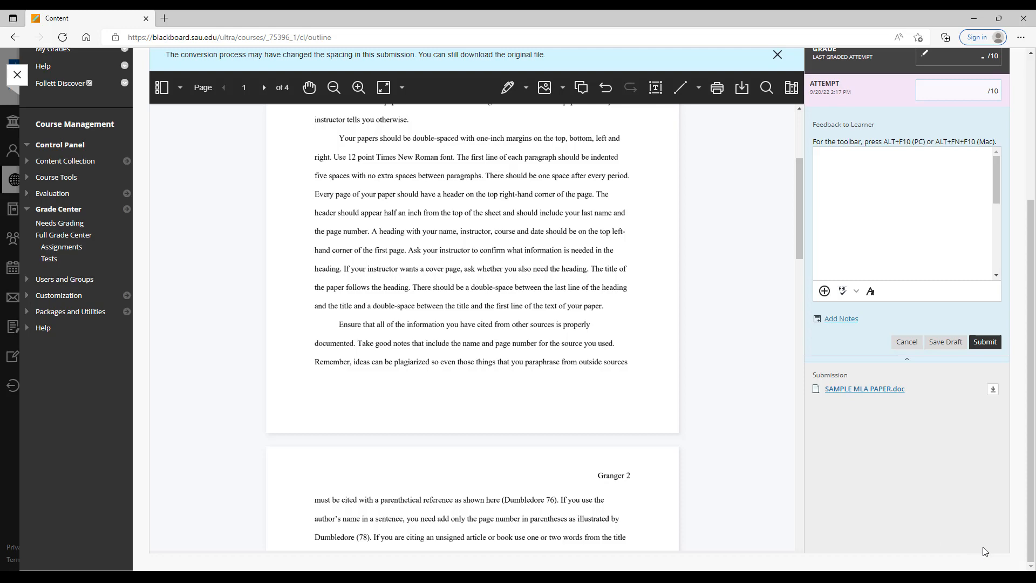
scroll(976, 547, up, 4)
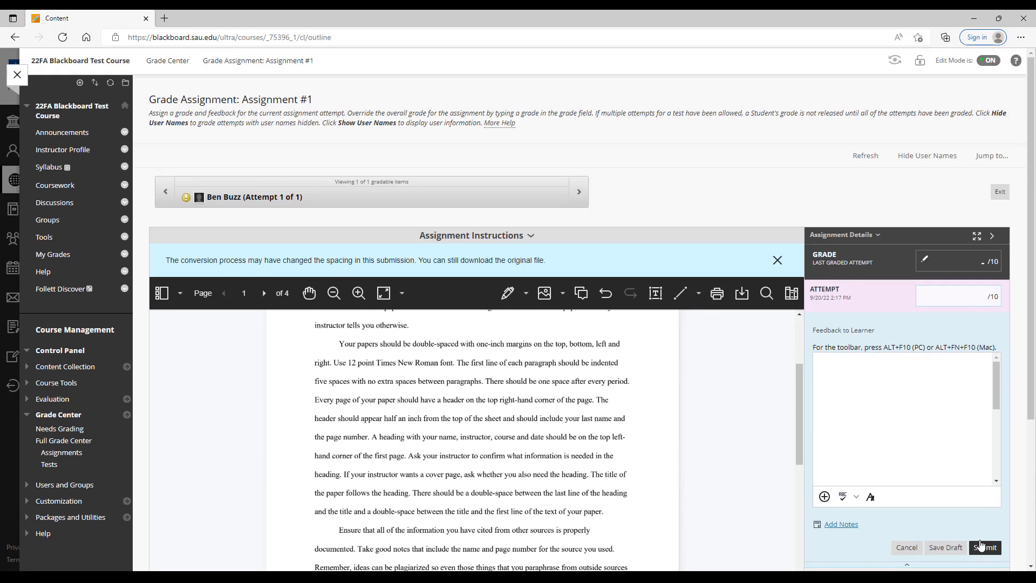
click(1000, 193)
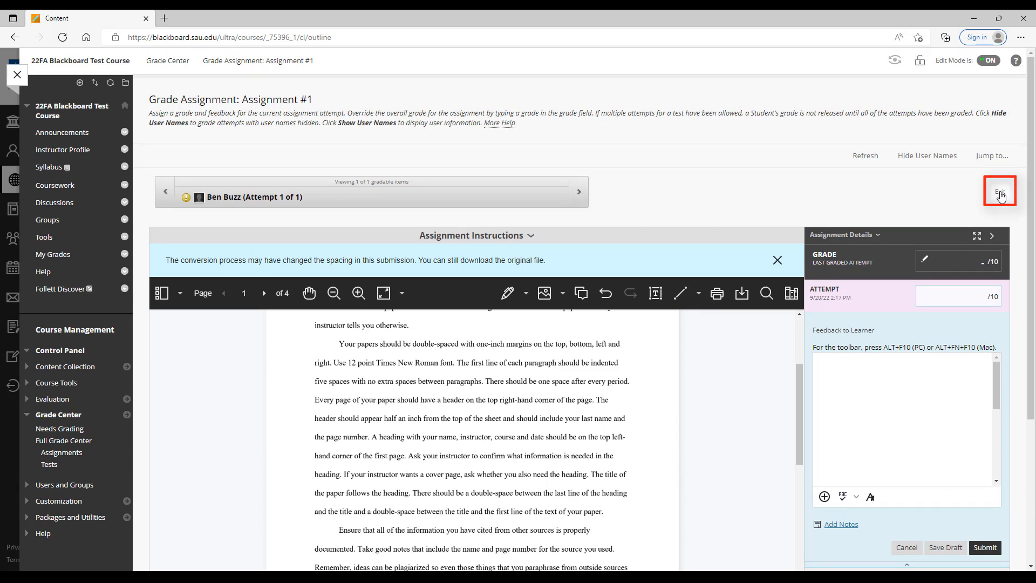